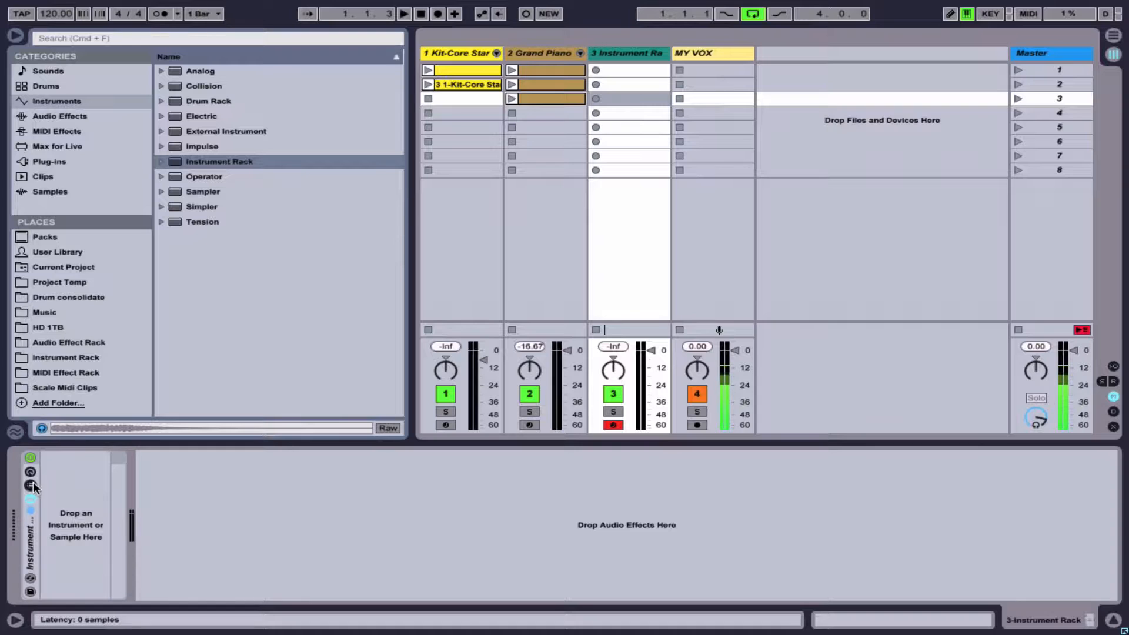
- Show the Instrument Rack's macro controls and chain list, and add an empty MIDI Effect Rack to the same track
left_click(33, 481)
left_click(31, 474)
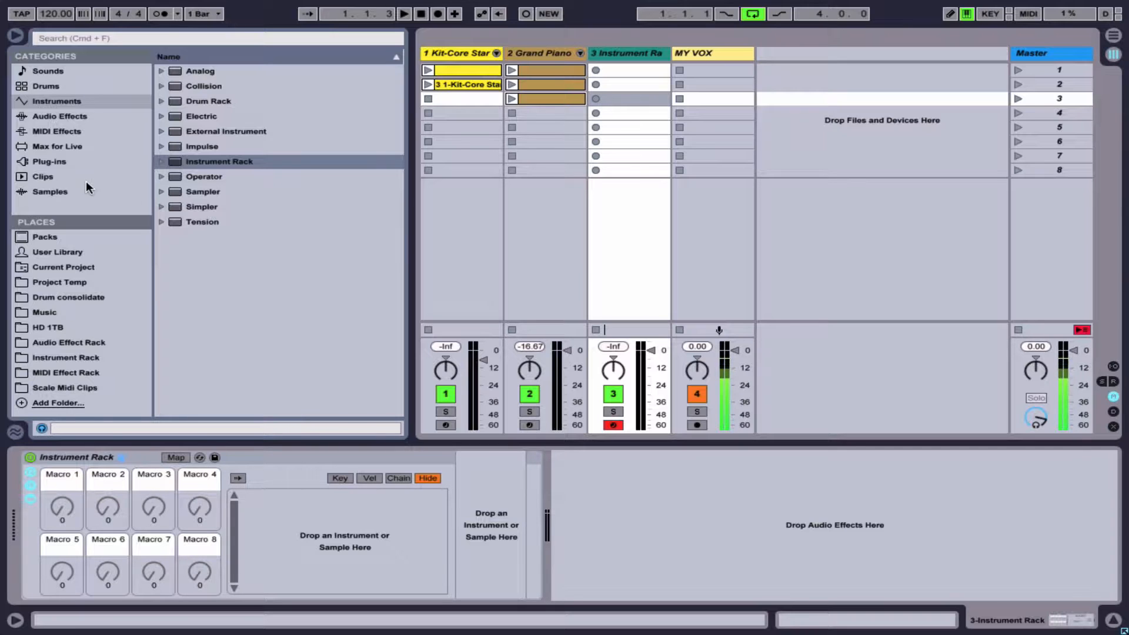
left_click(61, 131)
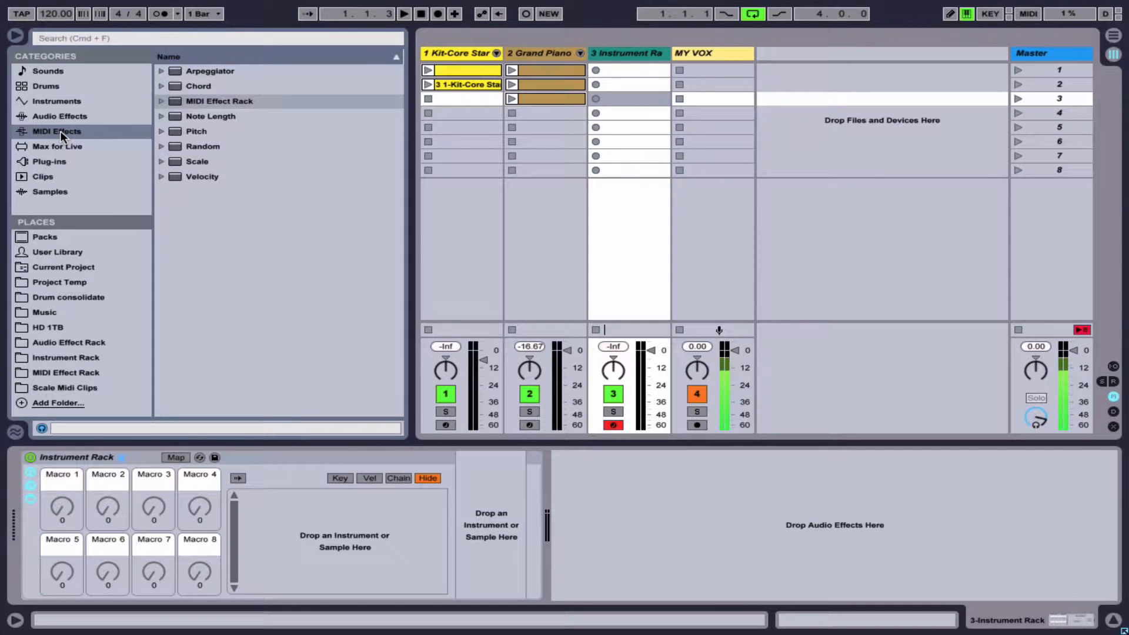
left_click(199, 104)
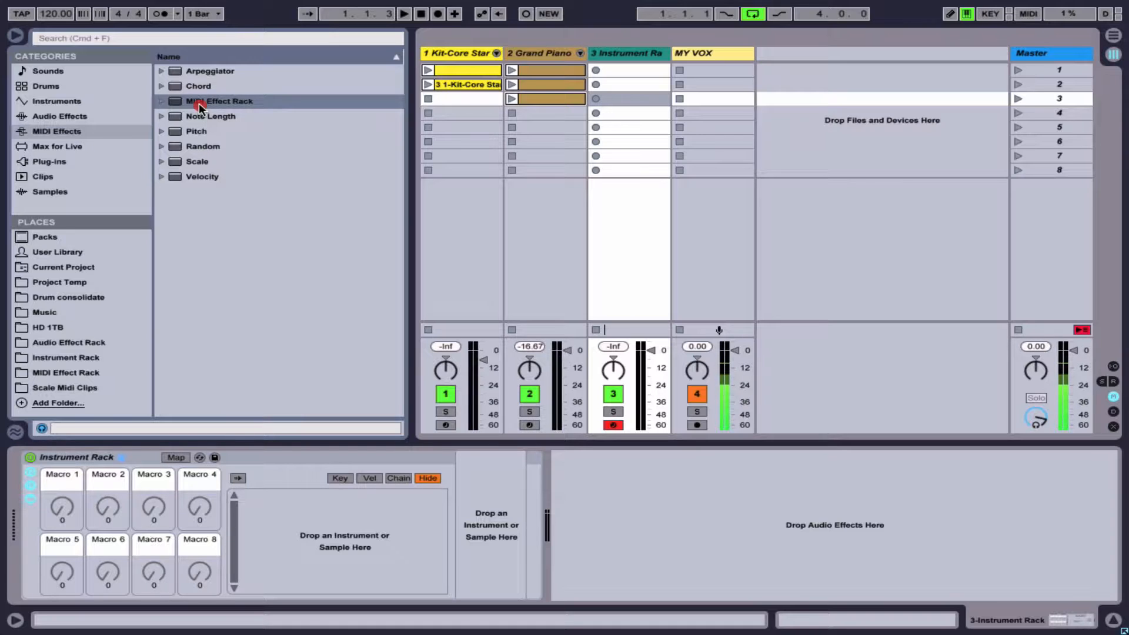
left_click_drag(199, 107, 613, 125)
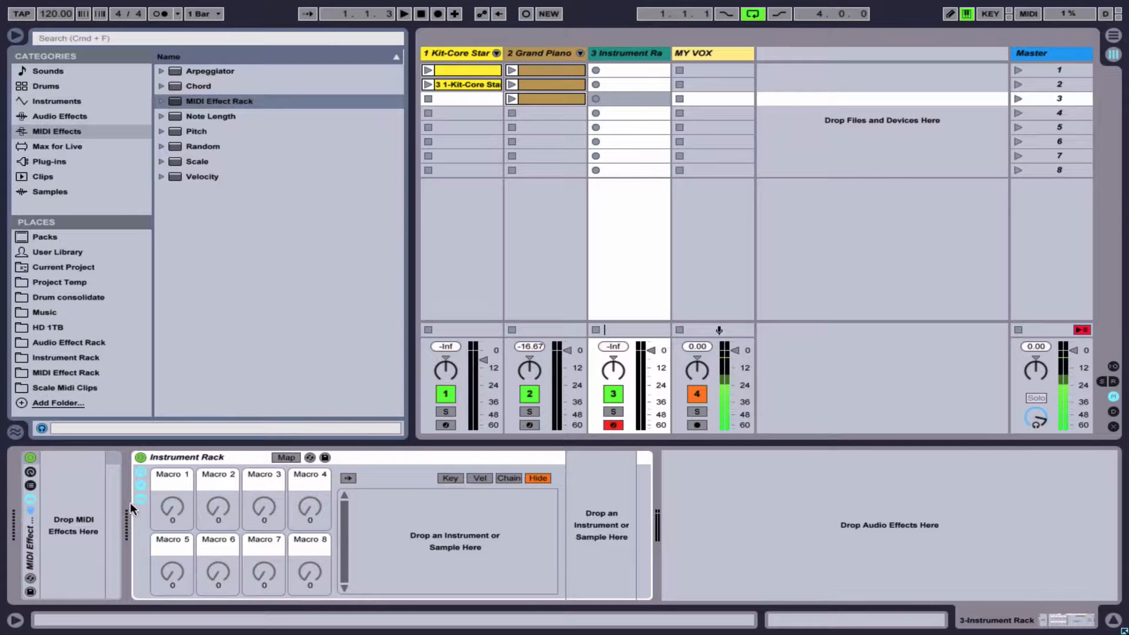
- Expand the MIDI Effect Rack's chain list and macro controls to view them, and collapse them again
left_click(30, 474)
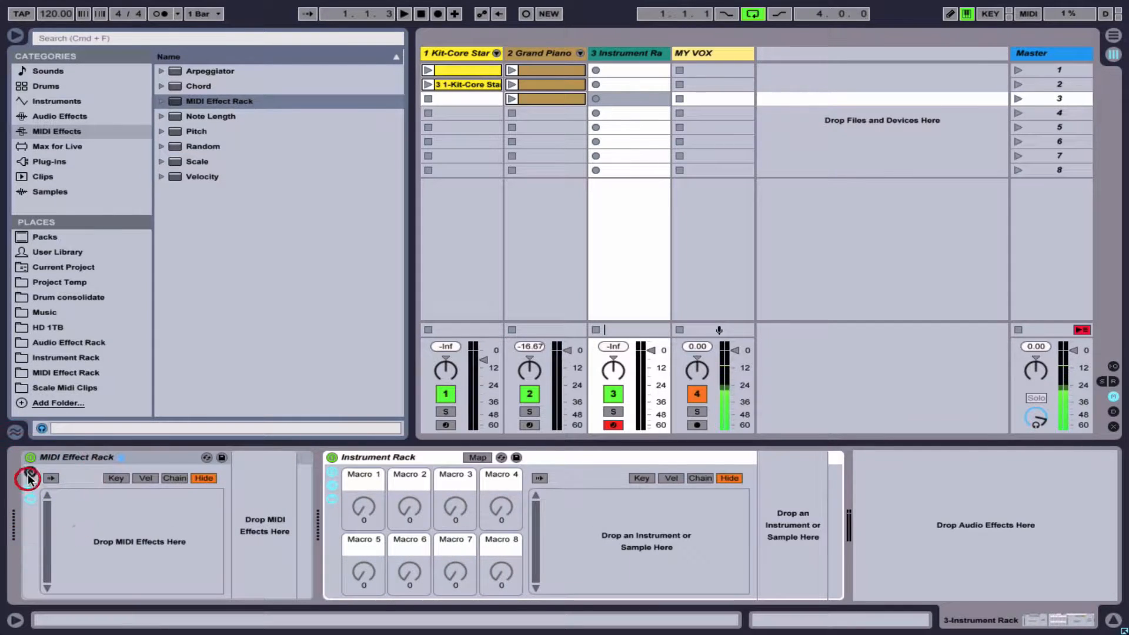
left_click(30, 474)
left_click(30, 476)
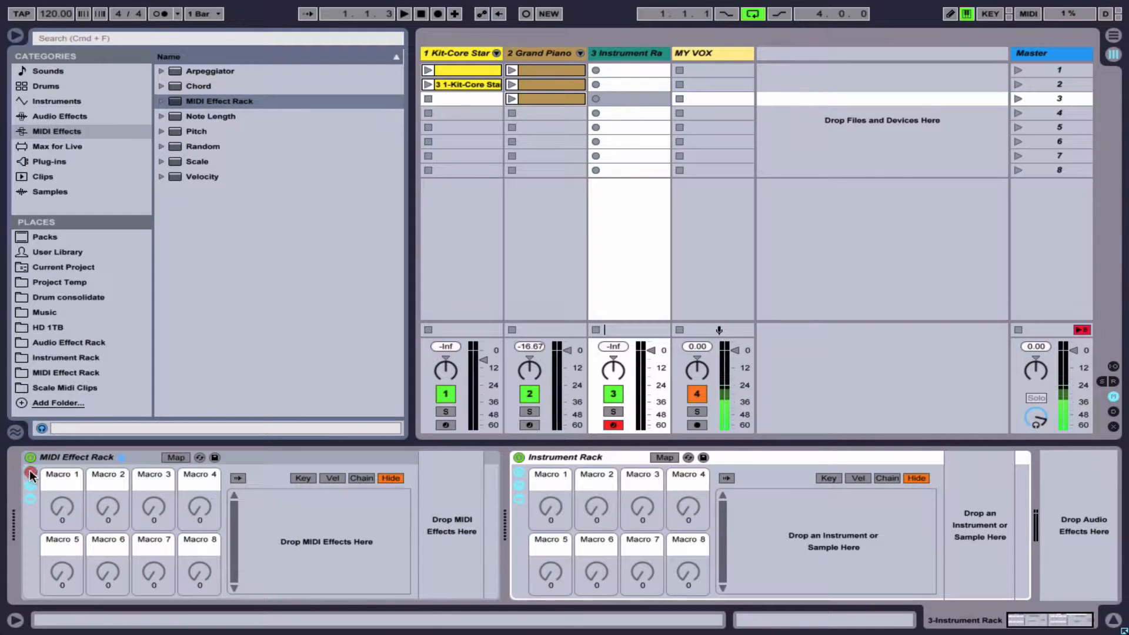
- Add an empty Audio Effect Rack after the Instrument Rack on the Instrument Rack track
left_click(65, 116)
left_click(216, 87)
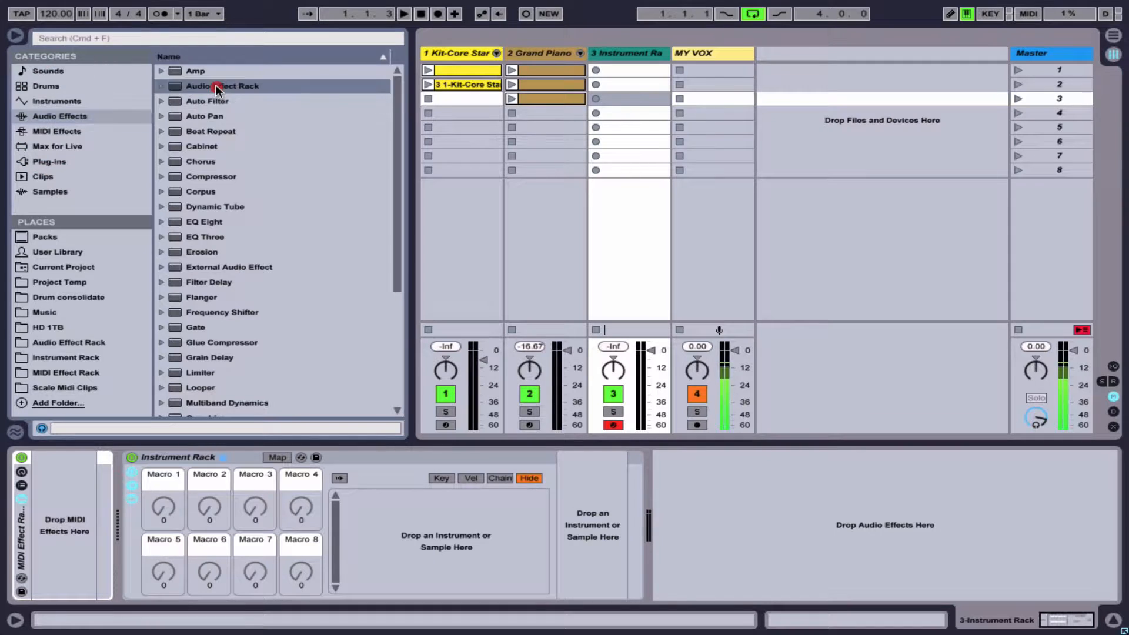
left_click_drag(202, 86, 676, 497)
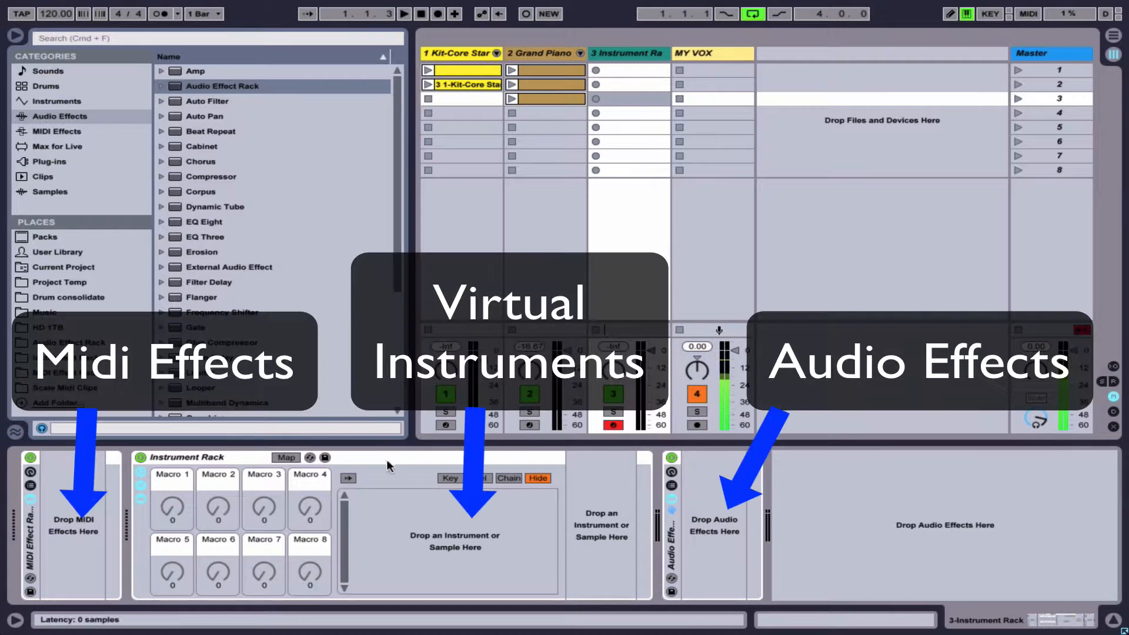
- Select the Instrument Rack, the Audio Effect Rack and the MIDI Effect Rack in turn to compare the three rack types
left_click(397, 457)
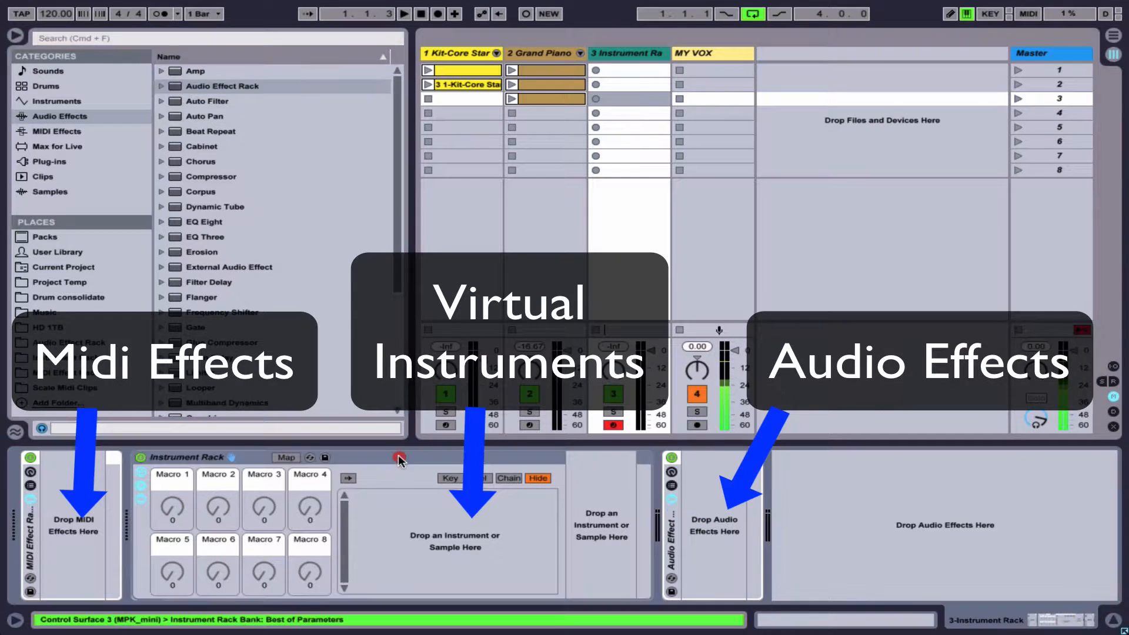
left_click(669, 536)
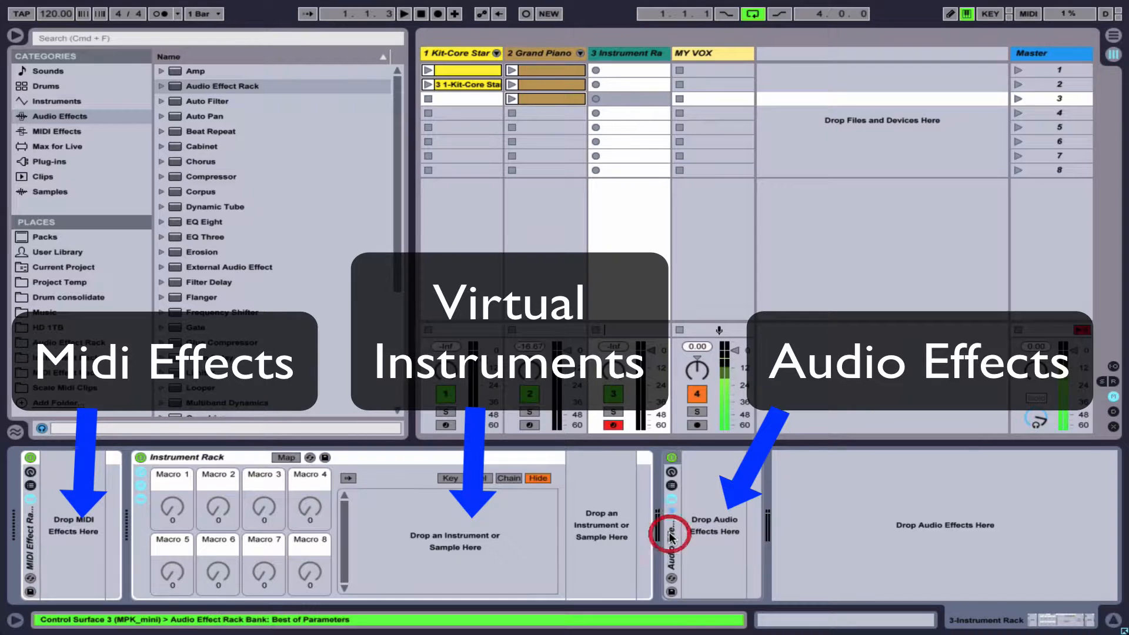
left_click(32, 538)
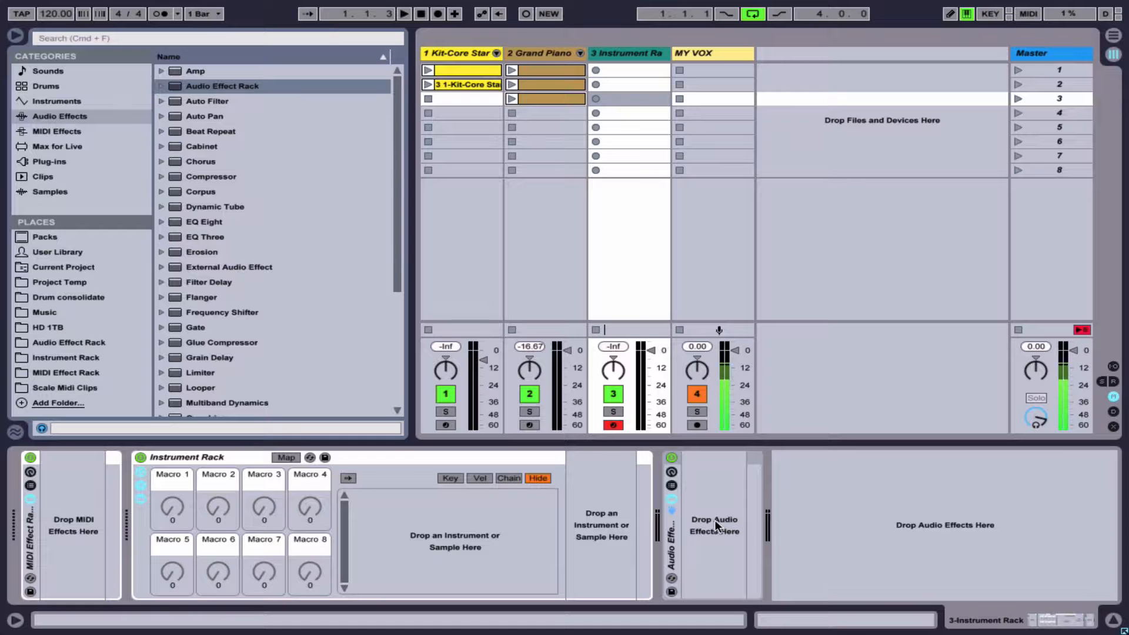
- Add the Cabinet audio effect to the Audio Effect Rack, and try to place it in the MIDI Effect Rack too
left_click(207, 151)
left_click_drag(206, 151, 715, 529)
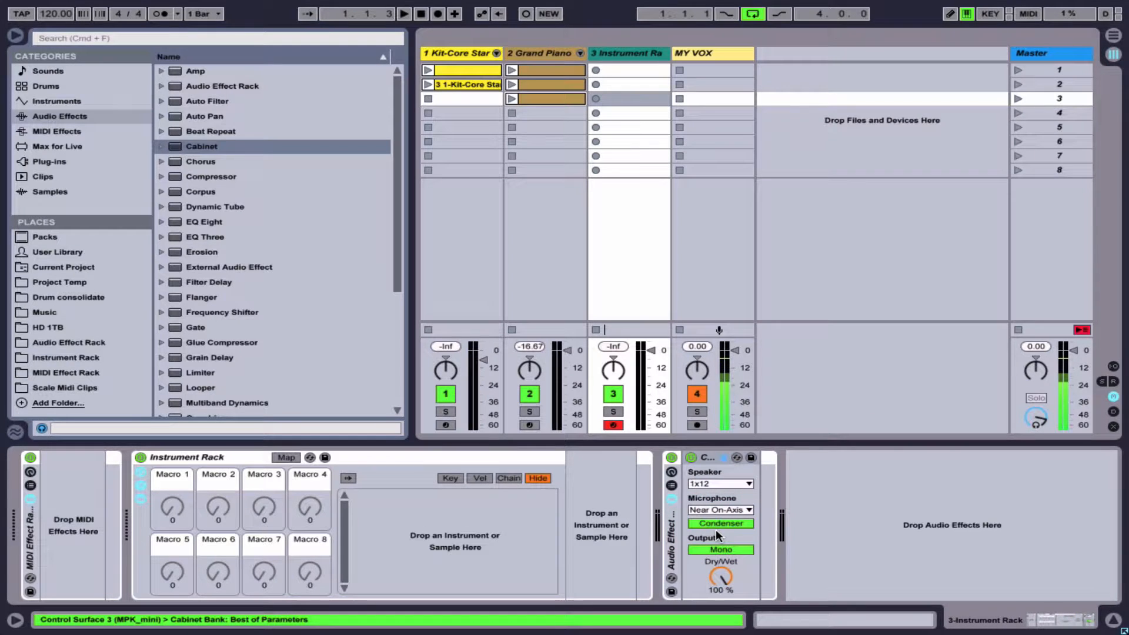
left_click_drag(199, 154, 64, 525)
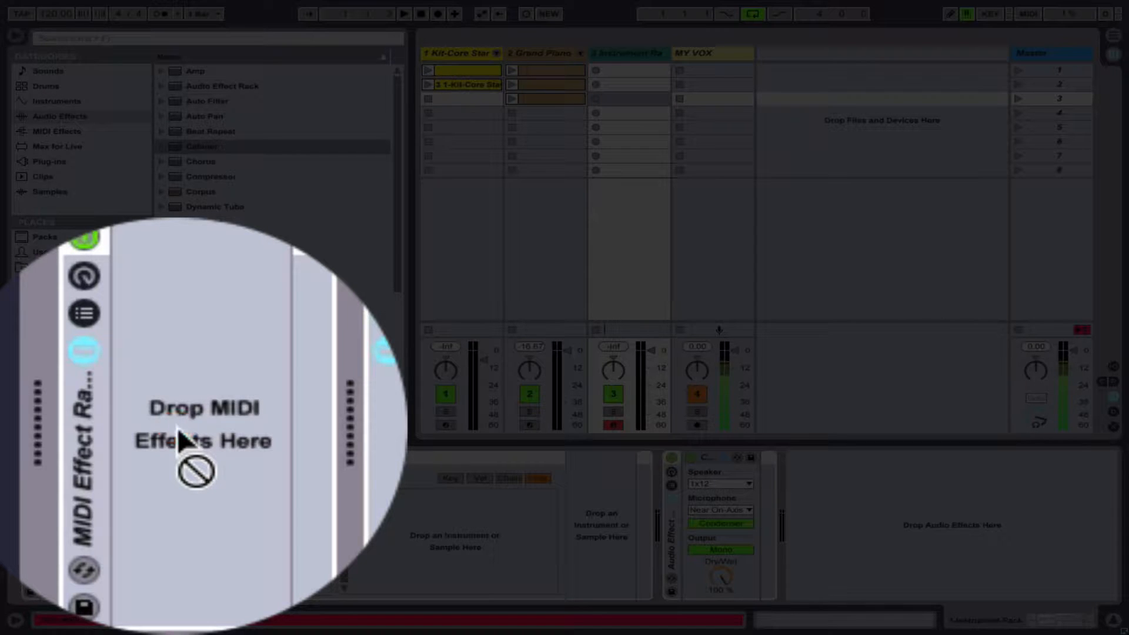
left_click_drag(177, 427, 71, 513)
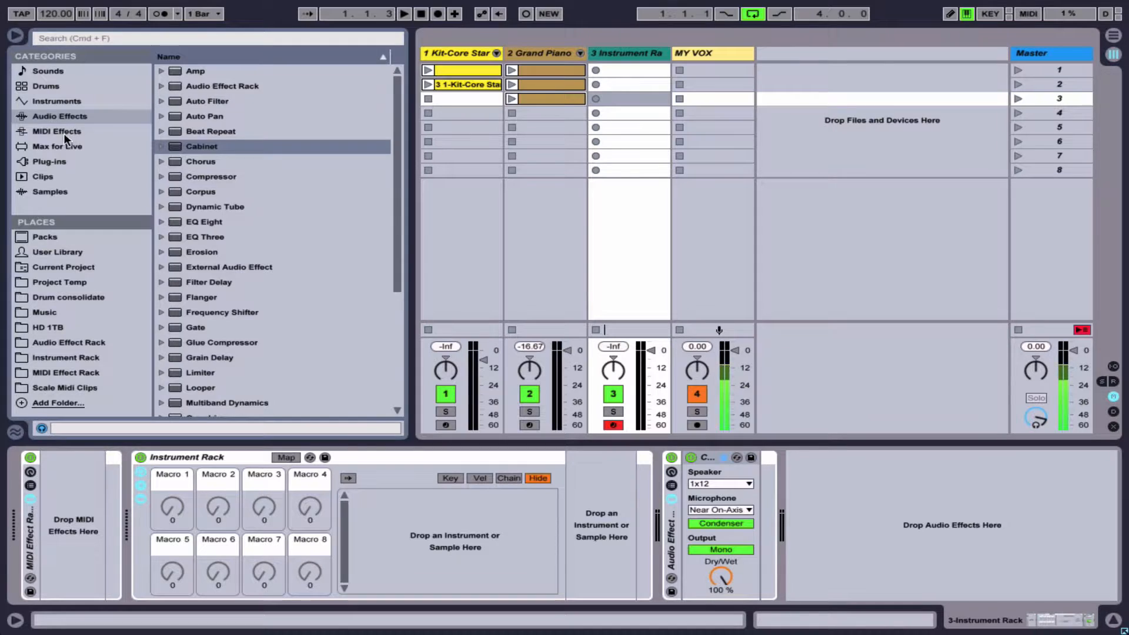
- Add the Random MIDI effect to the MIDI Effect Rack, and try to place it in the Audio Effect Rack too
left_click(66, 135)
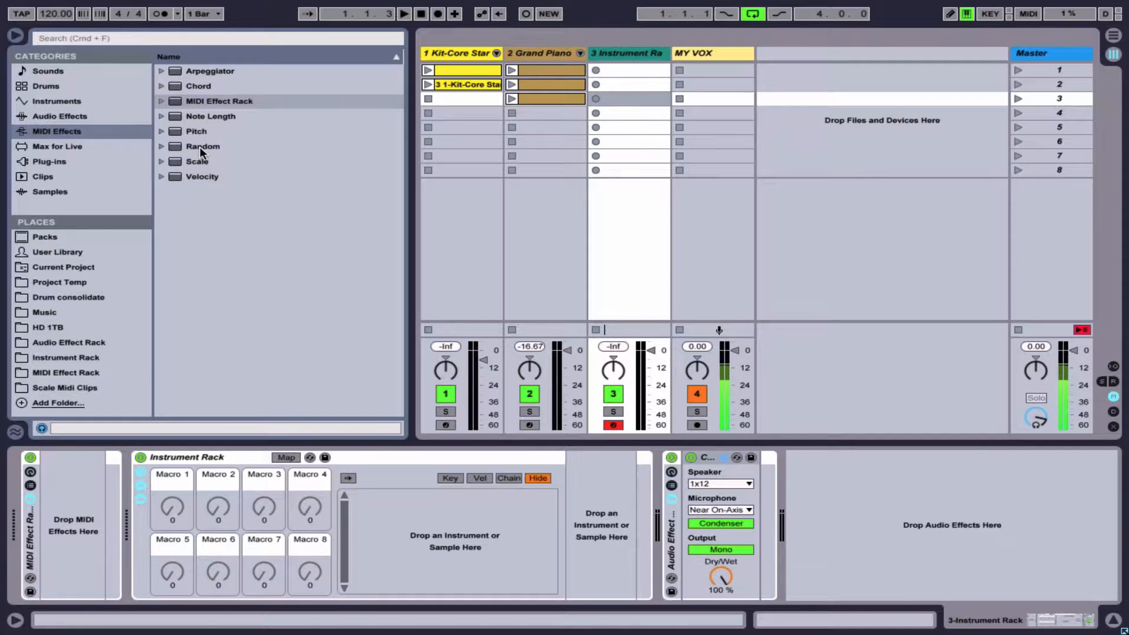
left_click_drag(199, 146, 81, 499)
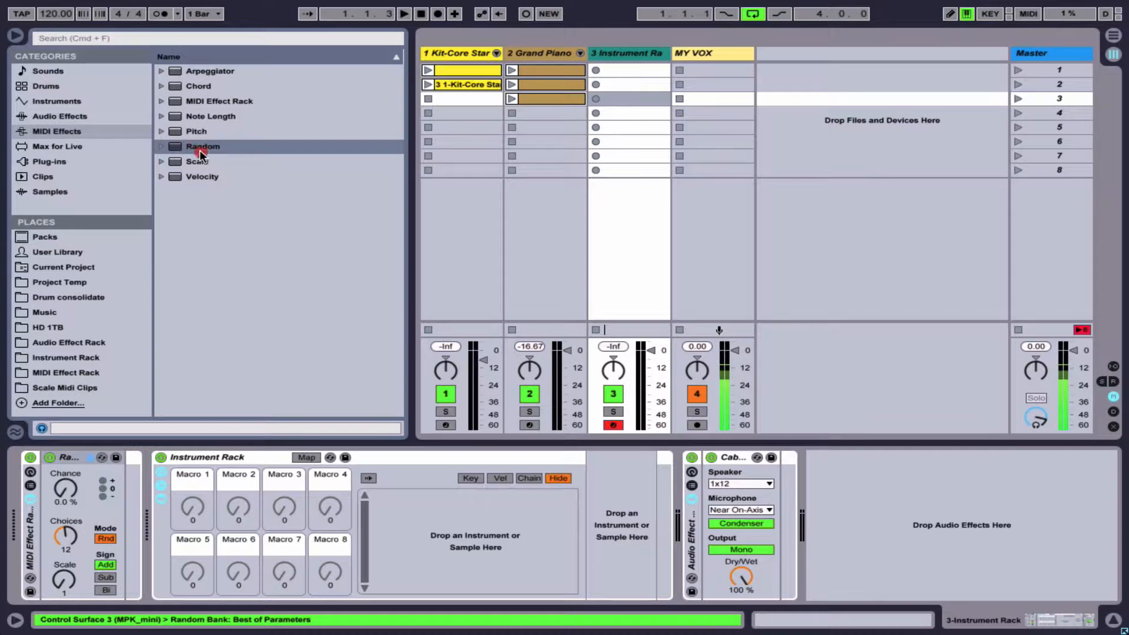
left_click_drag(201, 154, 749, 520)
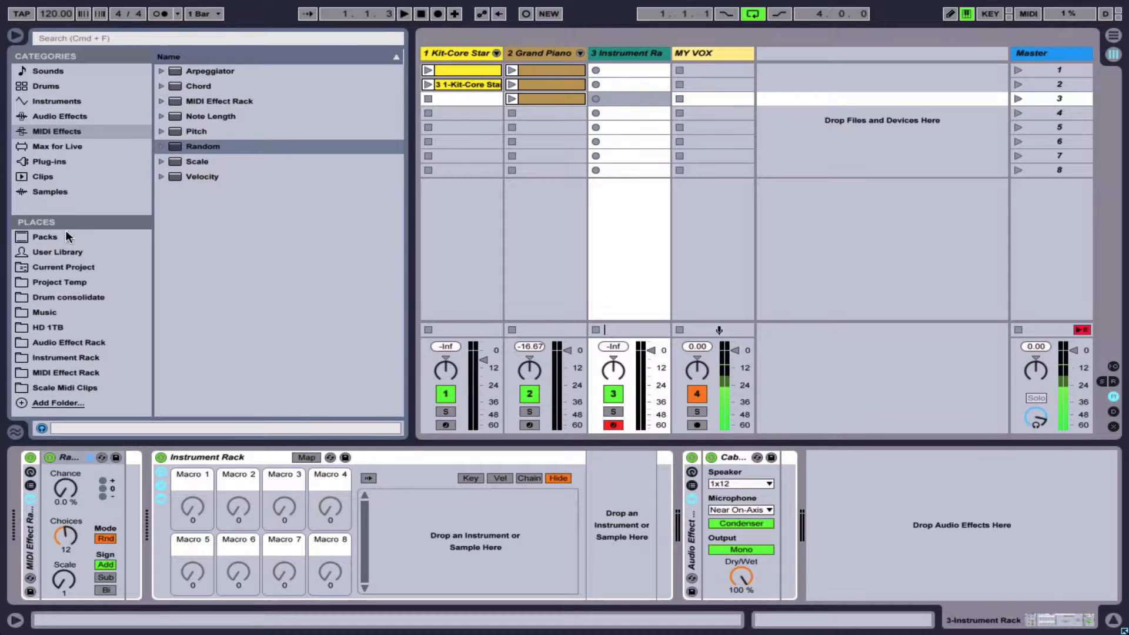
- Load the Simpler instrument into the Instrument Rack as a new chain and view its devices
left_click(59, 101)
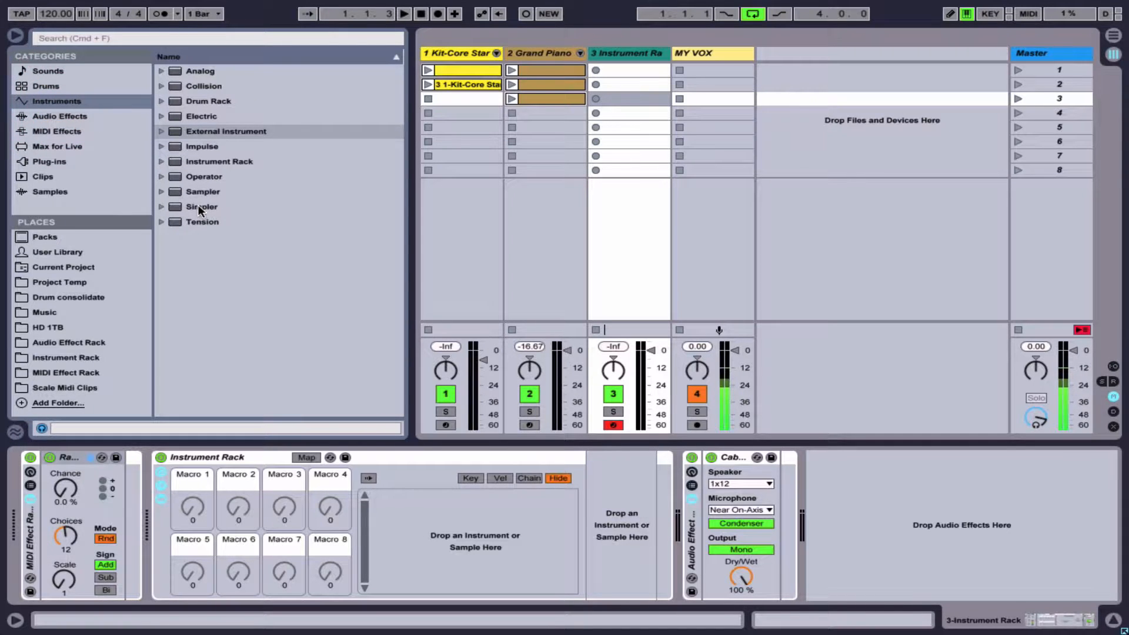
left_click_drag(197, 205, 475, 537)
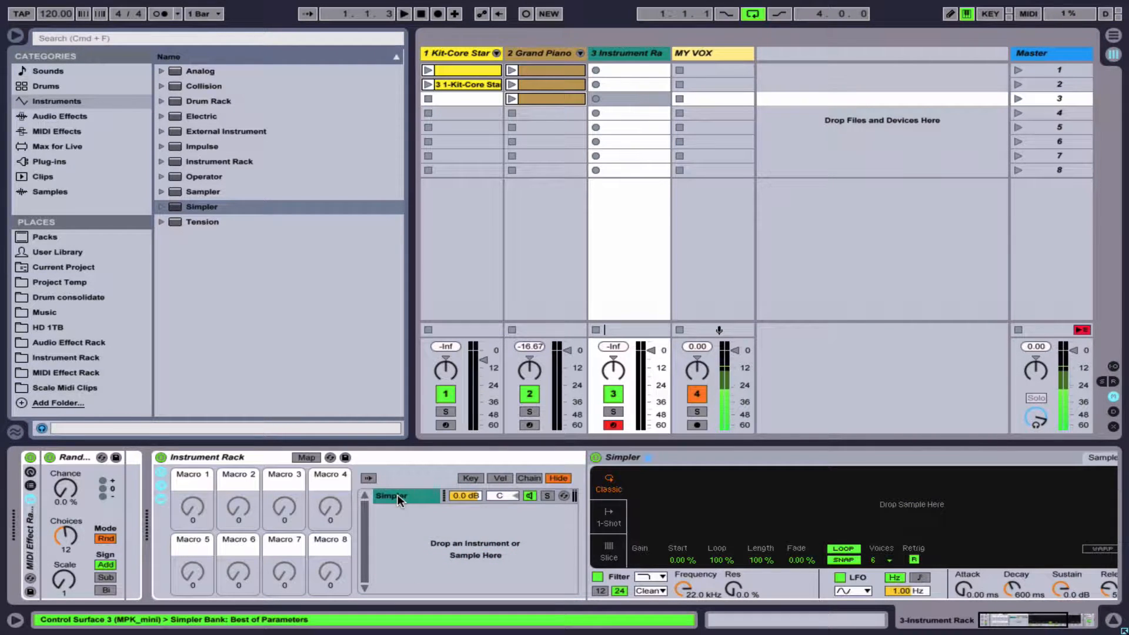
scroll(396, 495, "right", 5)
scroll(397, 495, "left", 5)
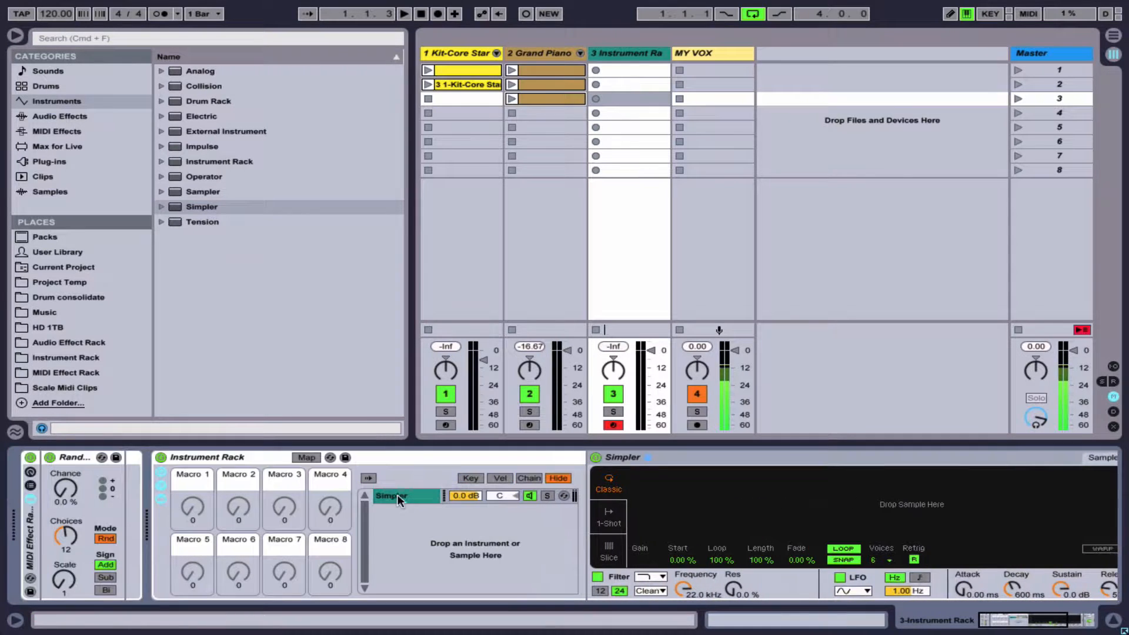
- Add the Cabinet audio effect to the Simpler chain inside the Instrument Rack
left_click(65, 116)
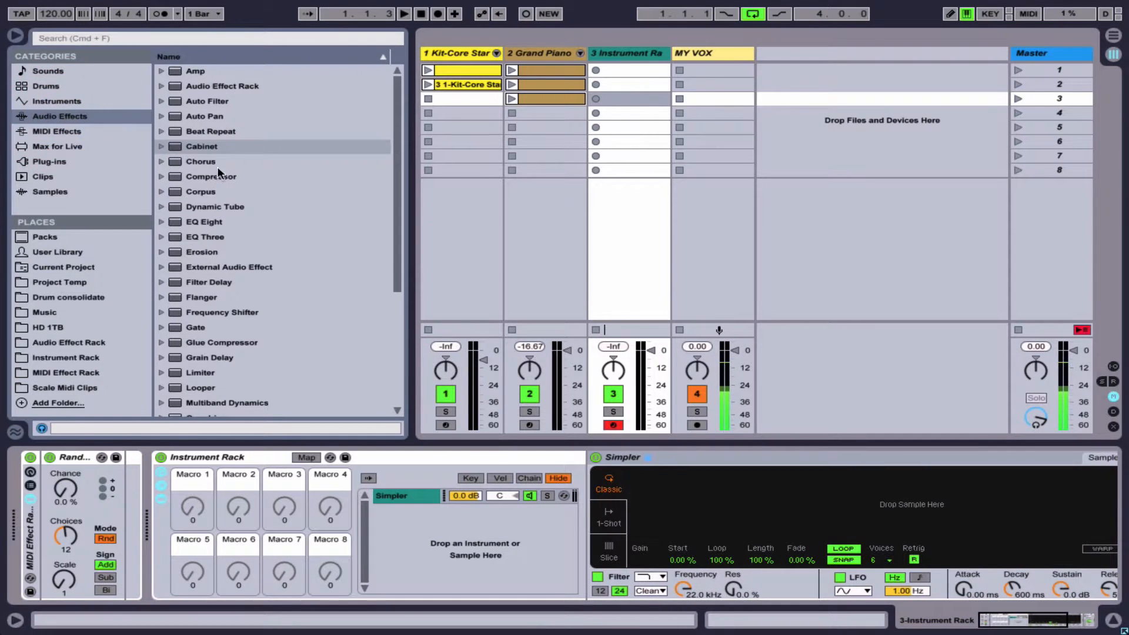
left_click_drag(198, 146, 396, 503)
scroll(484, 523, "right", 4)
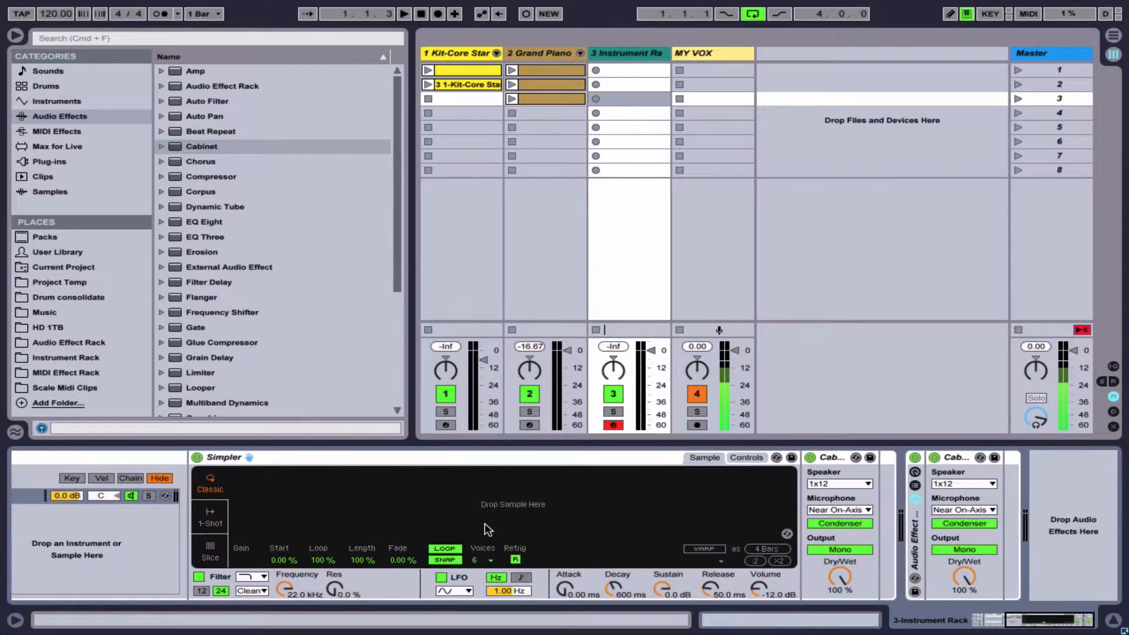
- Add the Chord MIDI effect to the Simpler chain inside the Instrument Rack
scroll(484, 523, "left", 4)
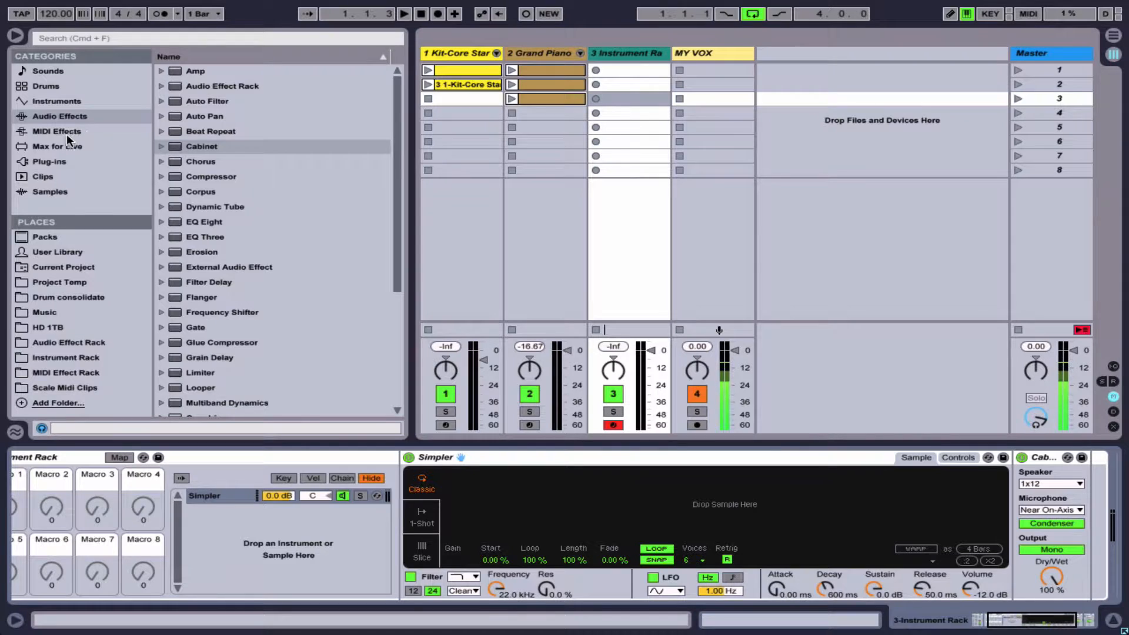
left_click(58, 131)
left_click_drag(196, 86, 216, 497)
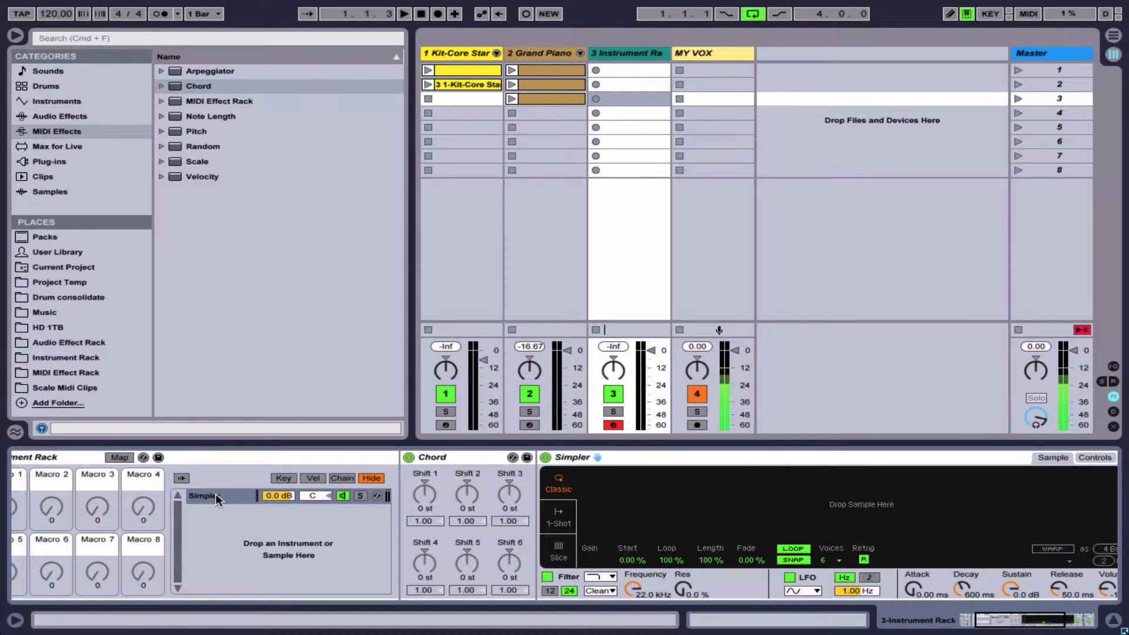
- Examine the Instrument Rack's Simpler chain by selecting the rack and its MIDI effect, instrument and audio effect in turn
scroll(259, 525, "left", 4)
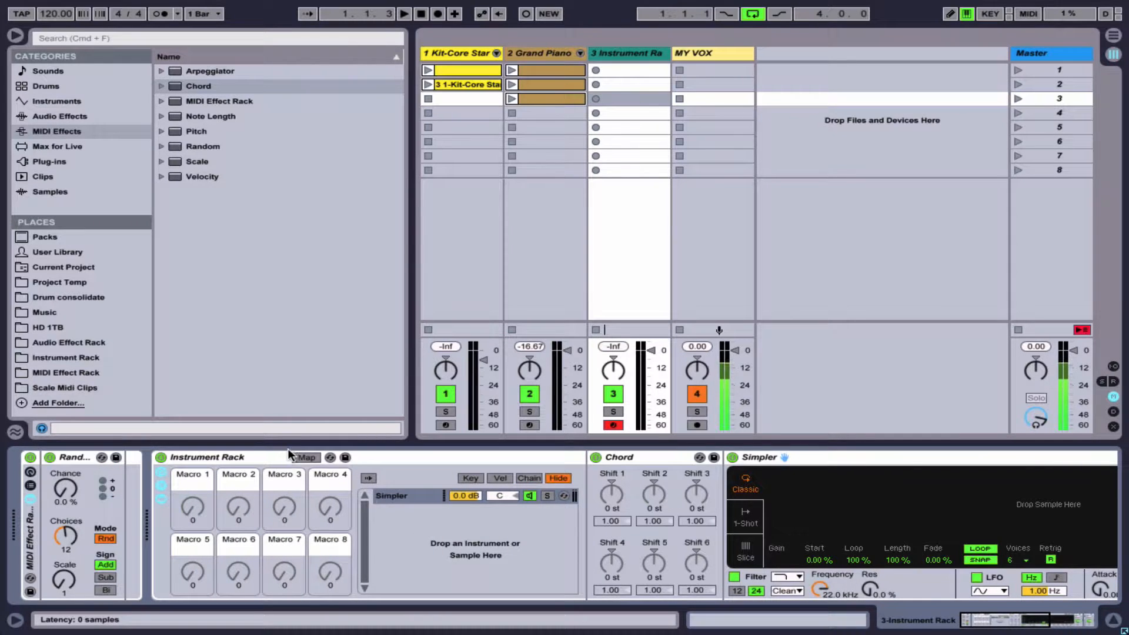
left_click(228, 454)
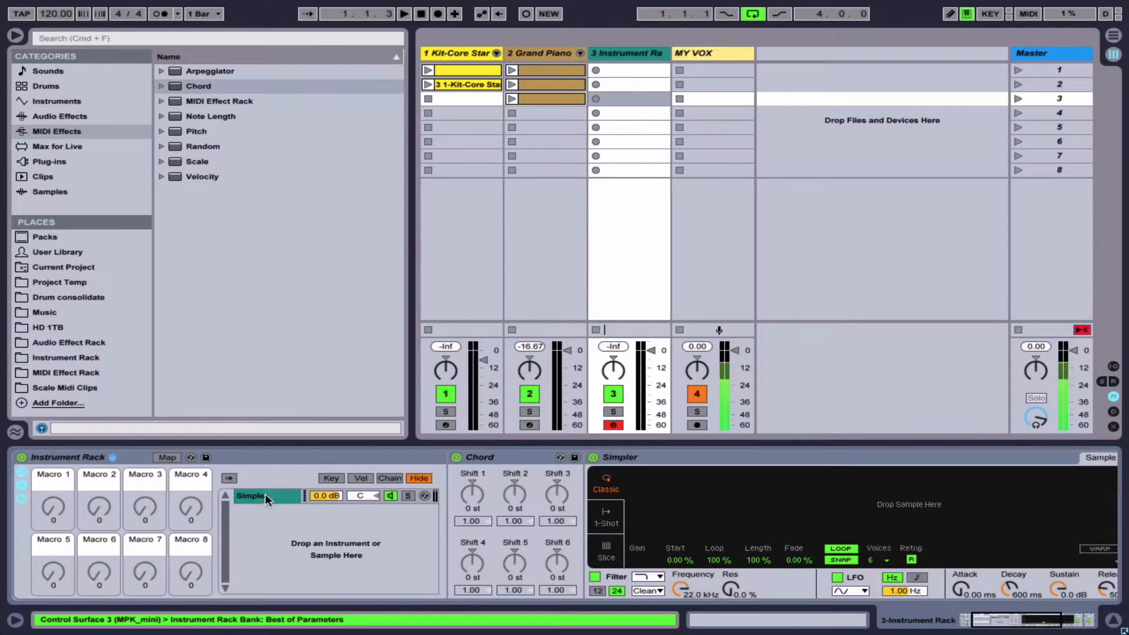
left_click(506, 456)
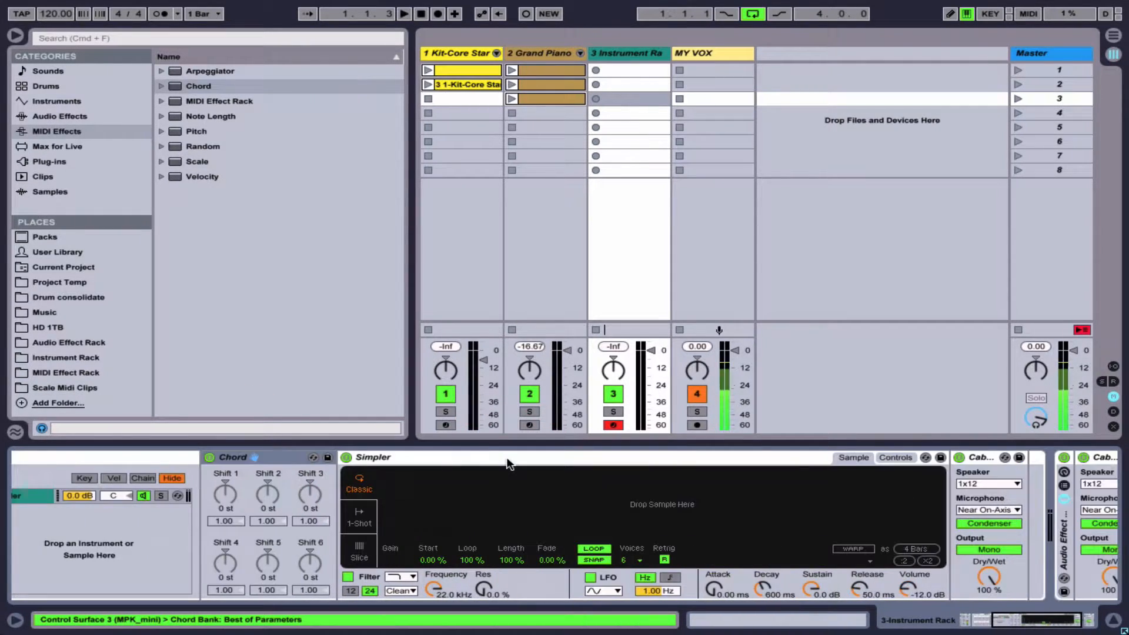
left_click(506, 458)
scroll(509, 462, "right", 3)
left_click(836, 455)
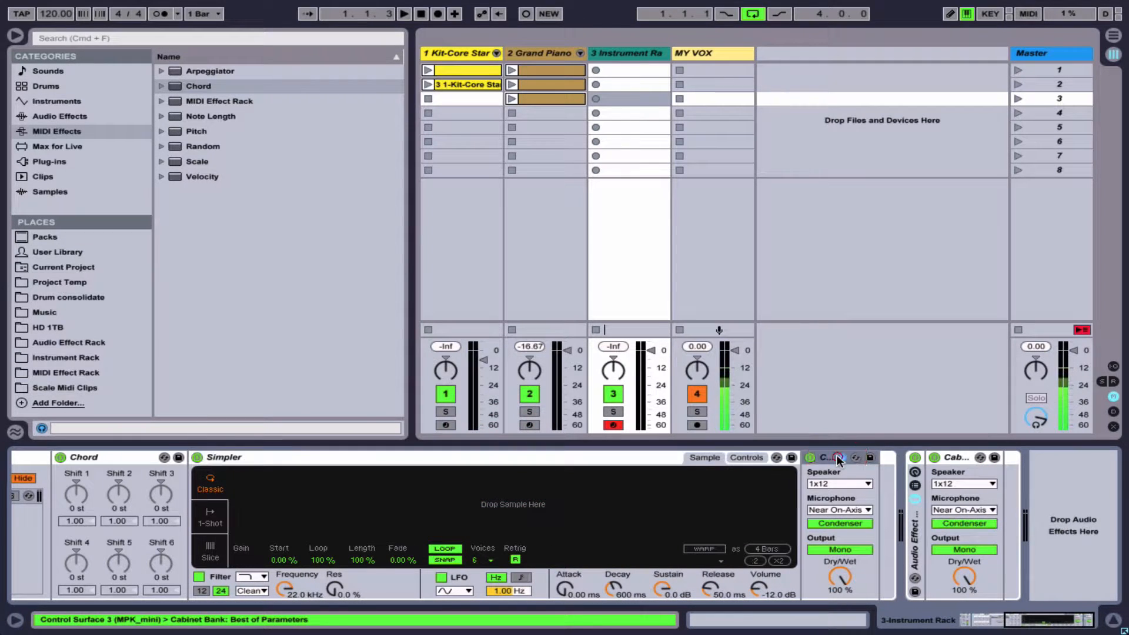
scroll(305, 455, "left", 8)
left_click(306, 455)
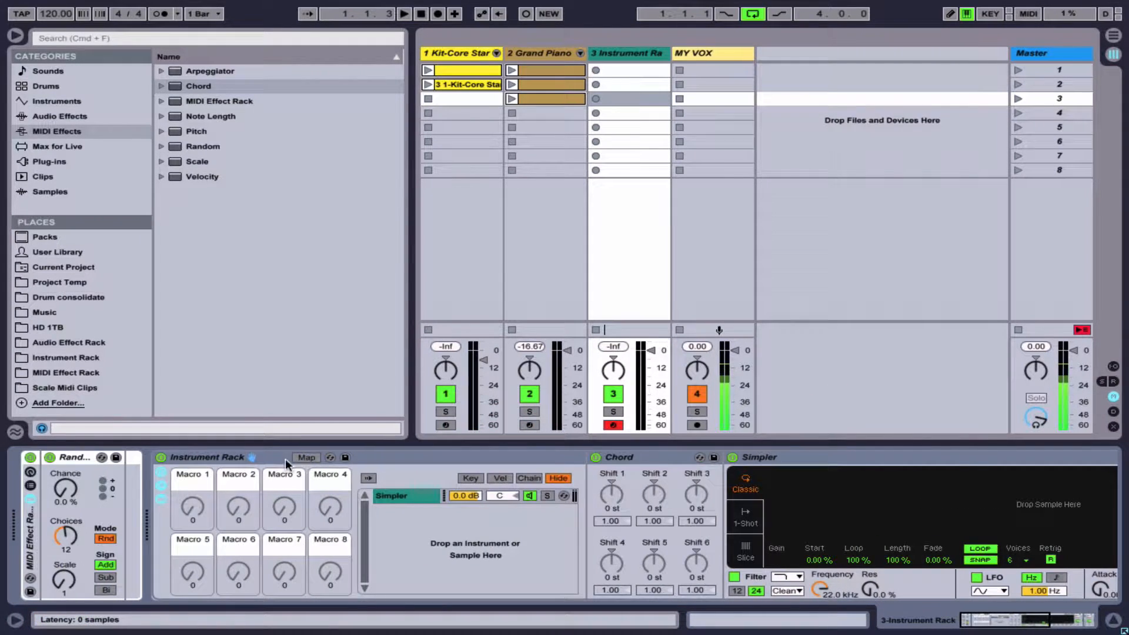
- Move the MIDI Effect Rack and the Audio Effect Rack into the Instrument Rack's Simpler chain
left_click_drag(30, 535, 408, 495)
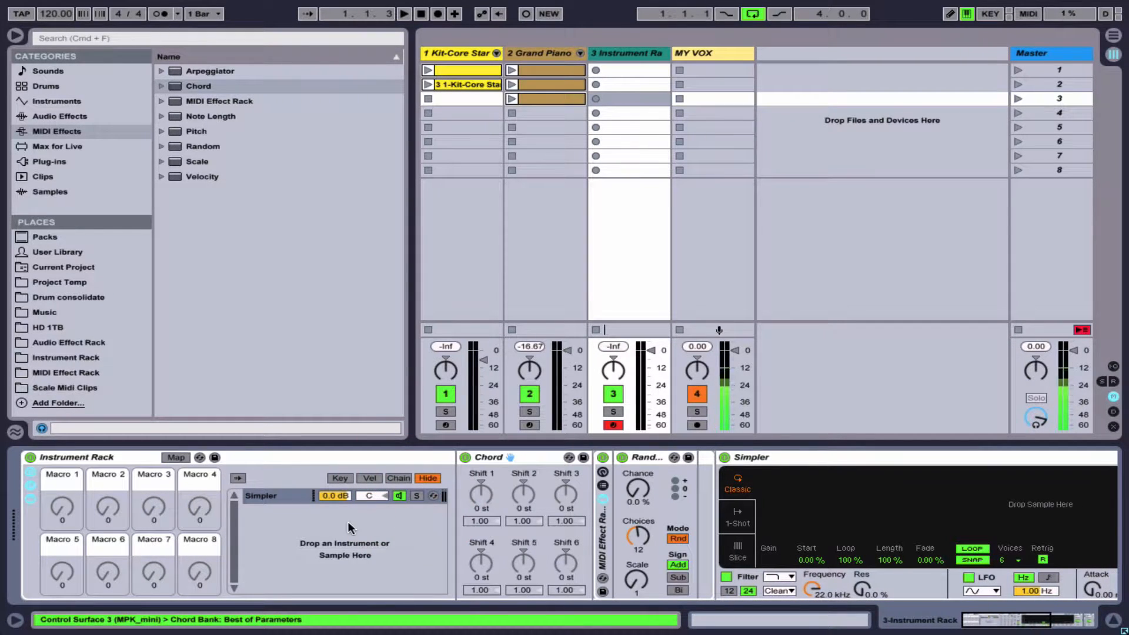
scroll(348, 525, "right", 8)
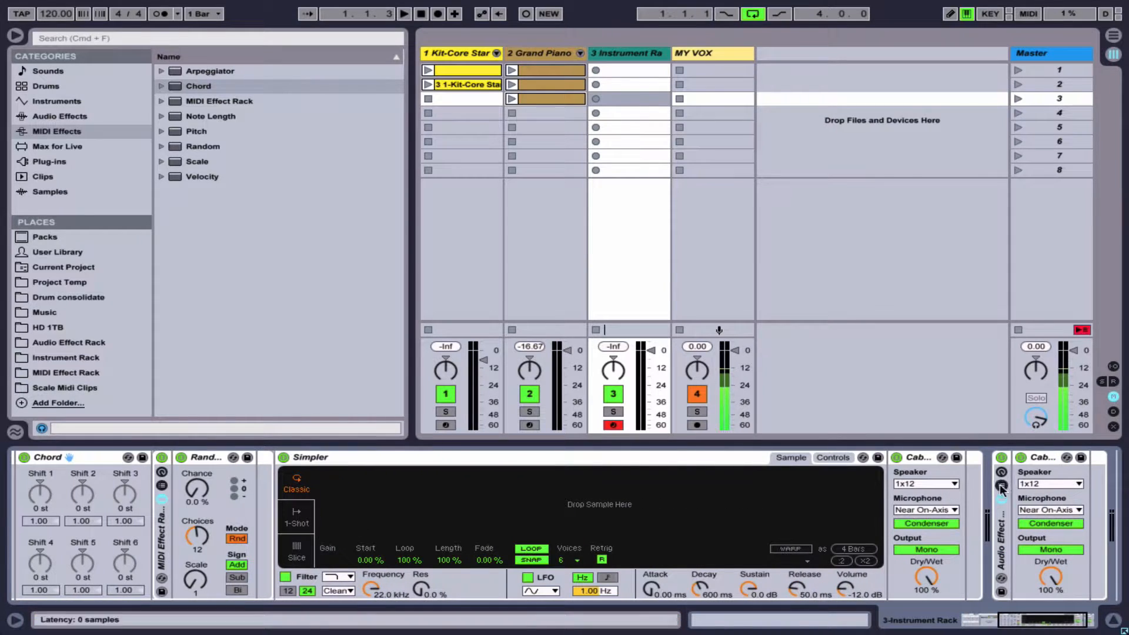
left_click_drag(1001, 525, 195, 505)
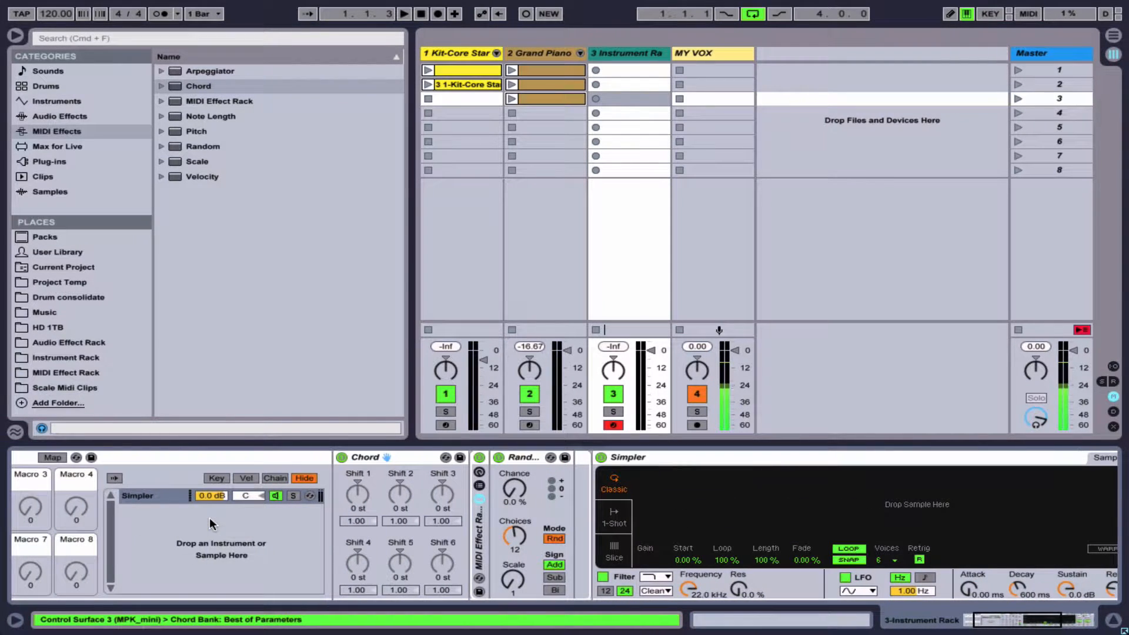
- Select the nested MIDI Effect Rack, the Chord effect and the Simpler in turn to review the chain's device order
left_click(481, 528)
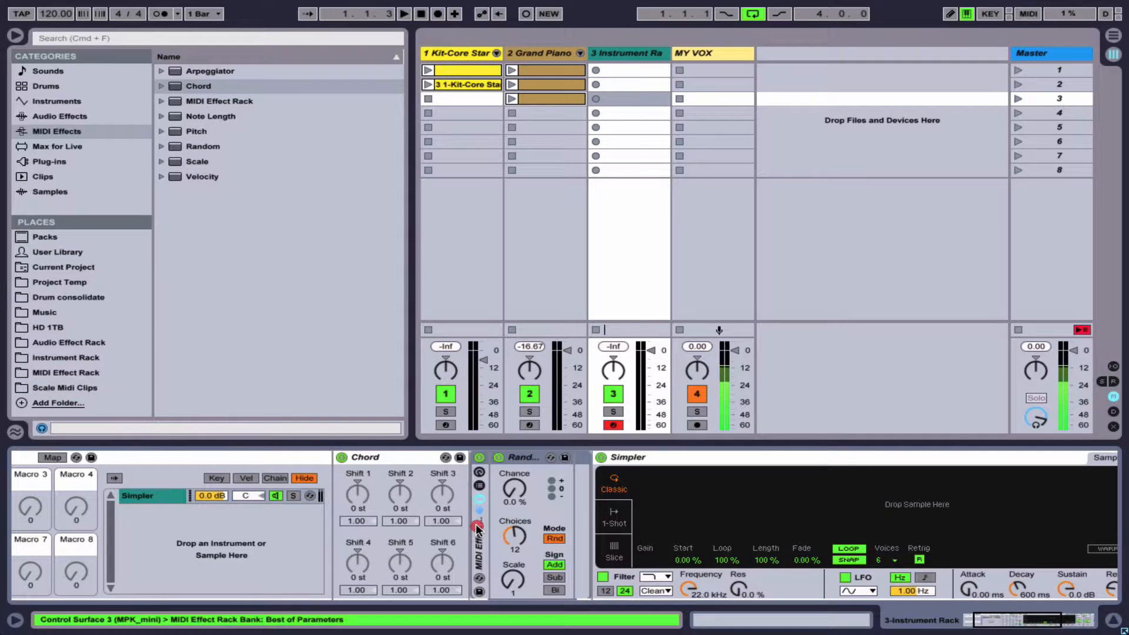
left_click(394, 457)
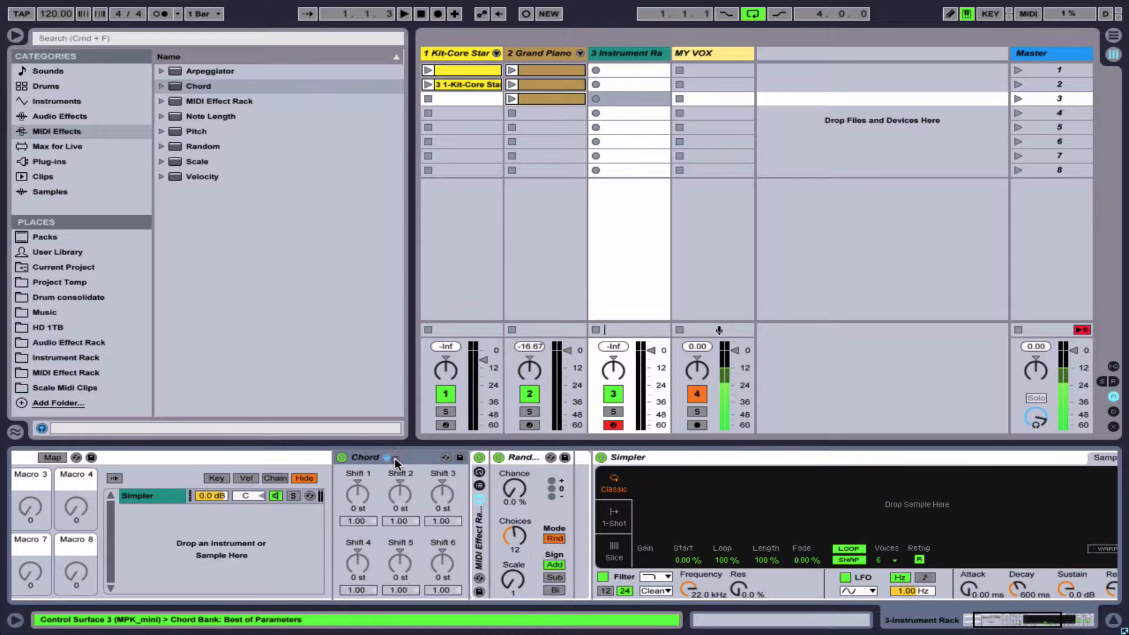
left_click(546, 458)
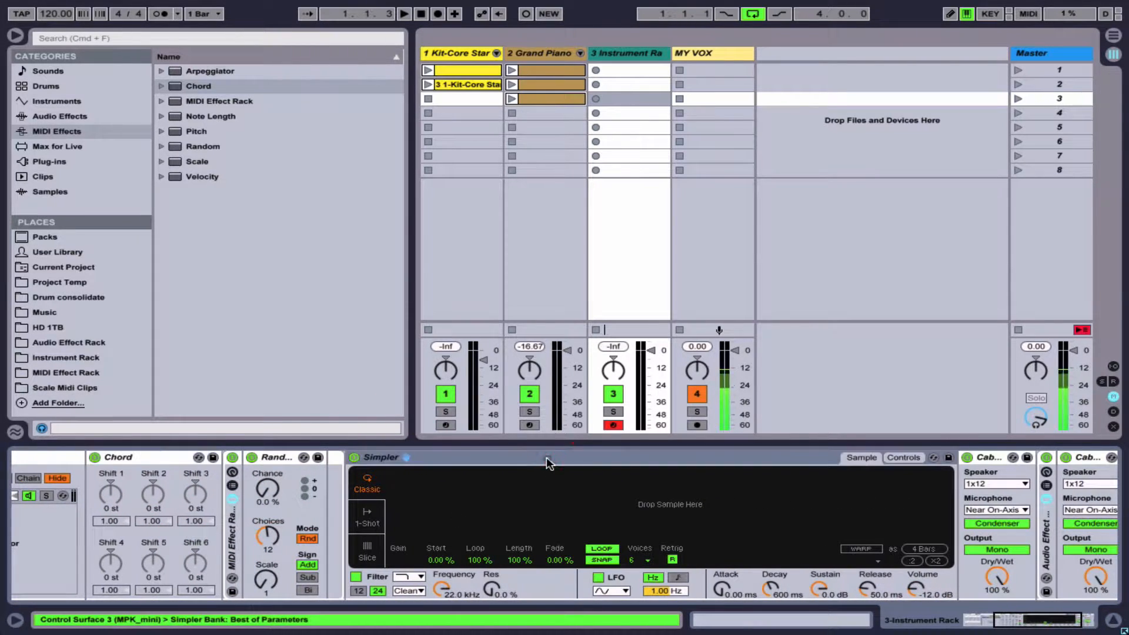
- Review the end of the Simpler chain by selecting the Cabinet effect and the nested Audio Effect Rack, and hide that rack's devices
left_click(845, 454)
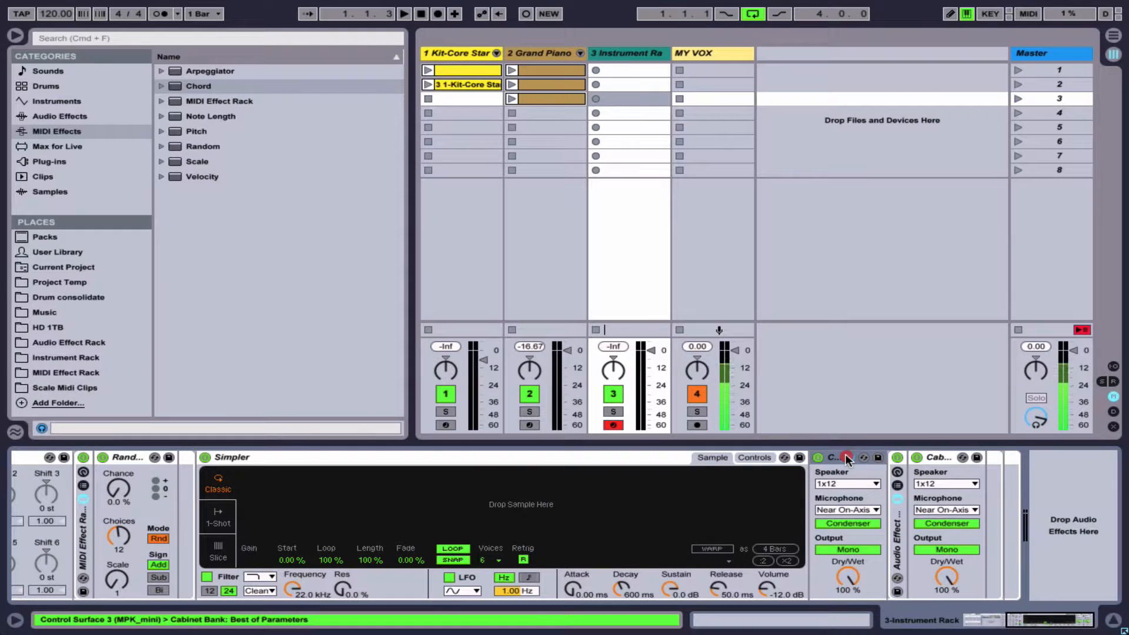
left_click(899, 546)
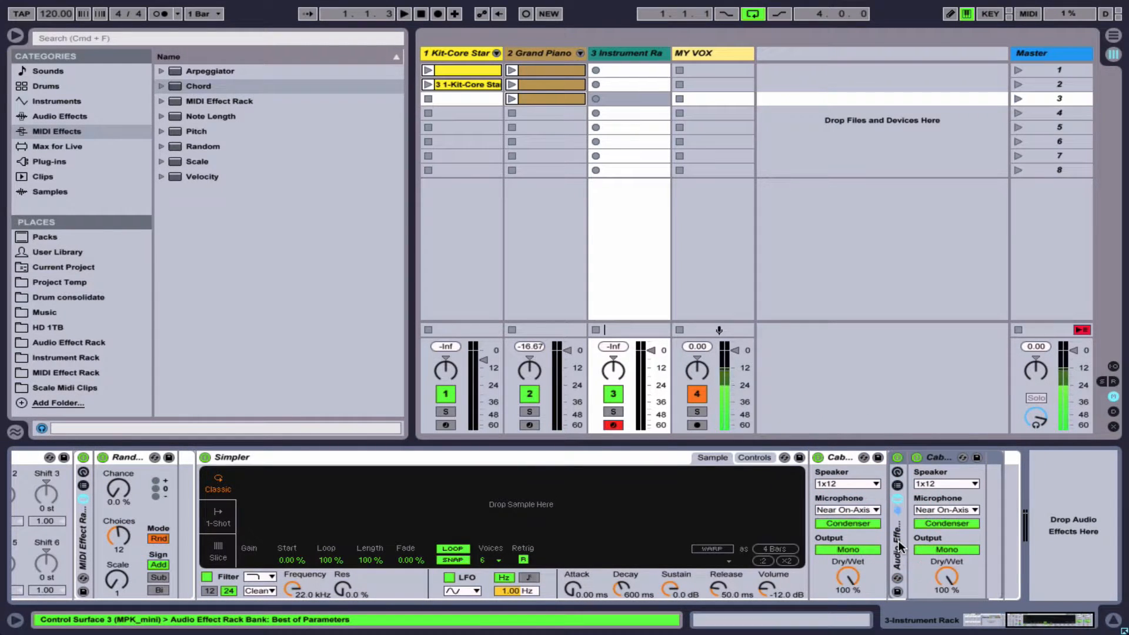
left_click(899, 544)
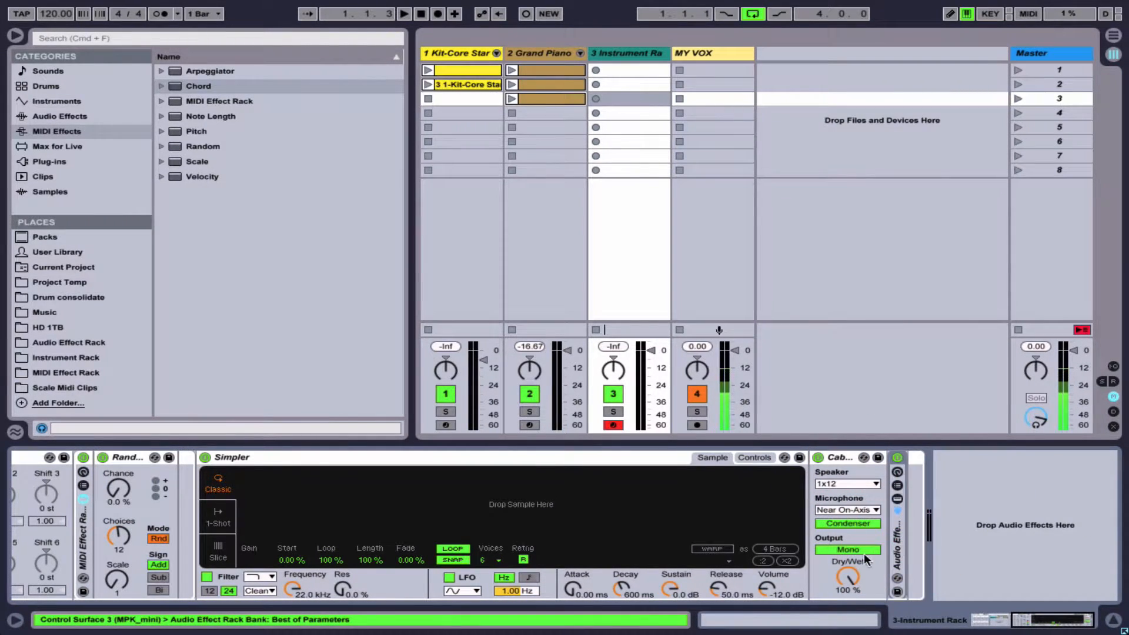
left_click(435, 550)
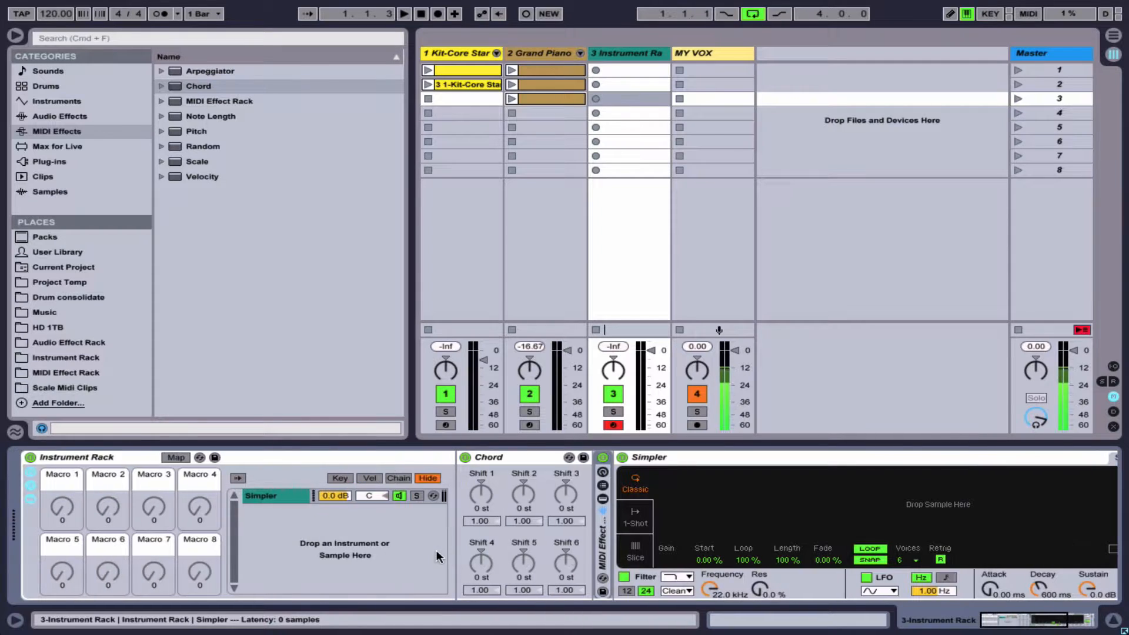
- Delete the entire Instrument Rack from track 3
left_click(101, 457)
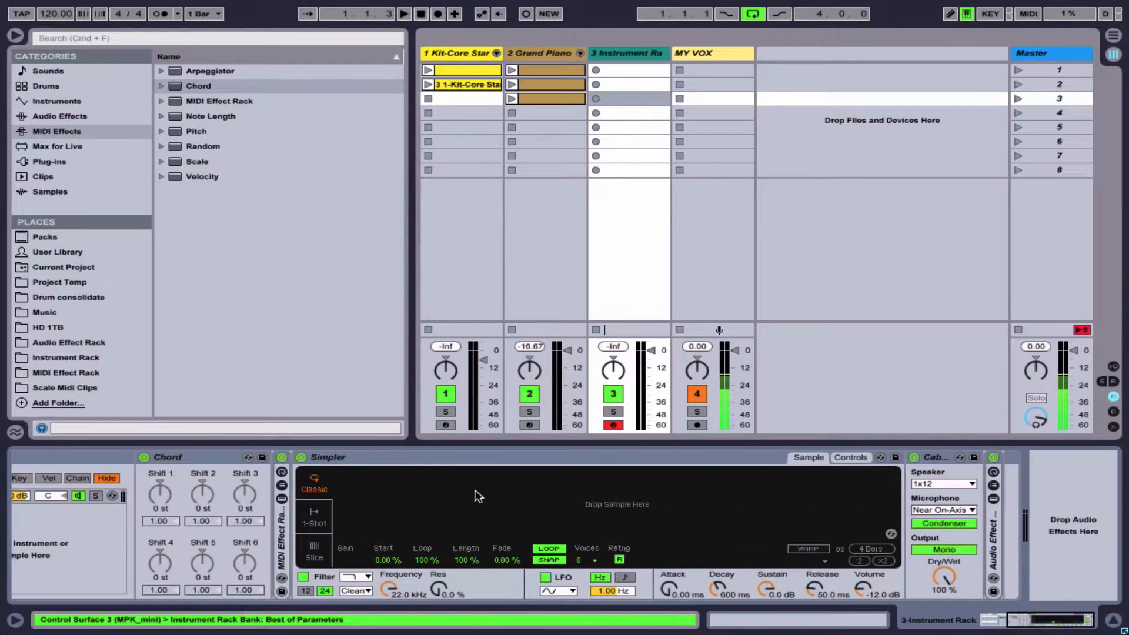
scroll(475, 492, "left", 5)
key("Delete")
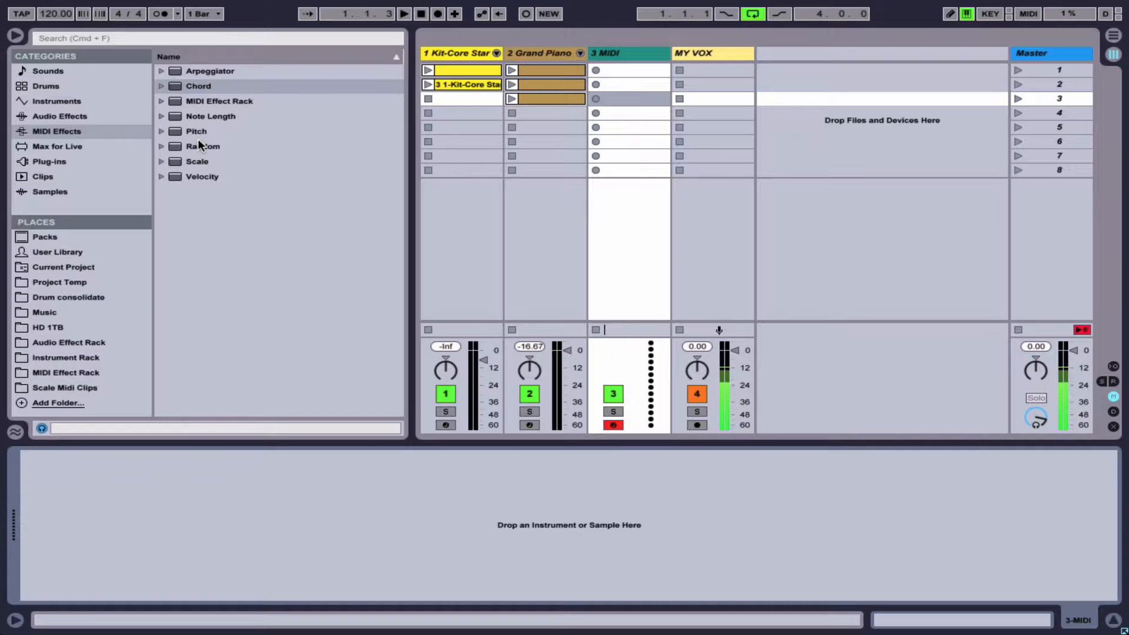
- Load the Arpeggiator on the empty MIDI track, followed by Simpler's Ambient Swells.adv preset from Ambient & Evolving
left_click_drag(200, 71, 80, 509)
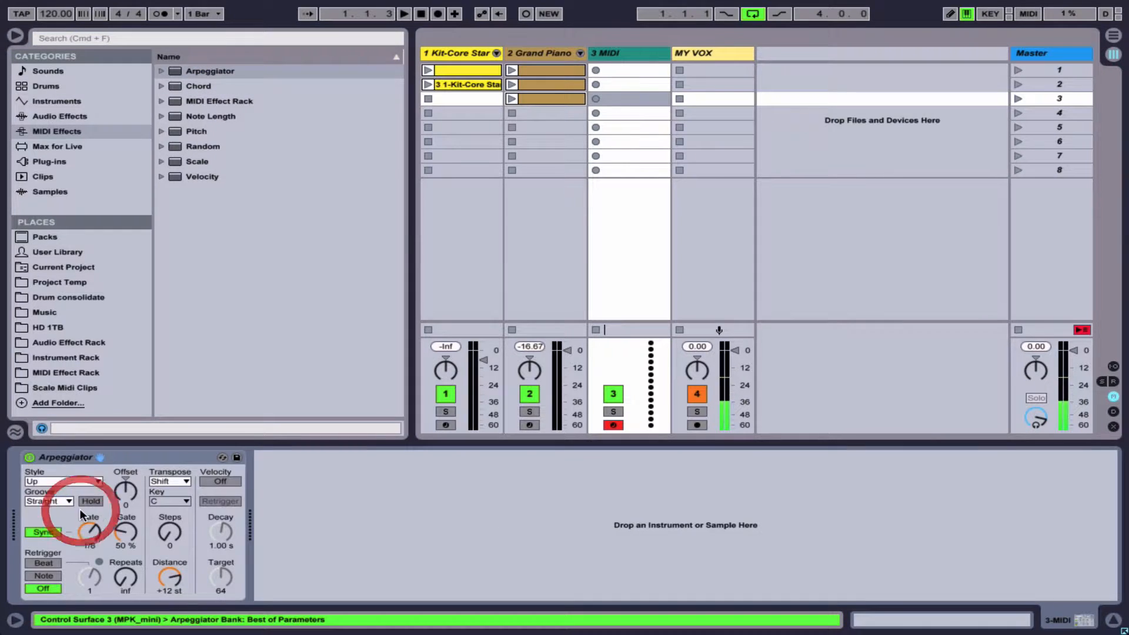
left_click(62, 106)
left_click(160, 206)
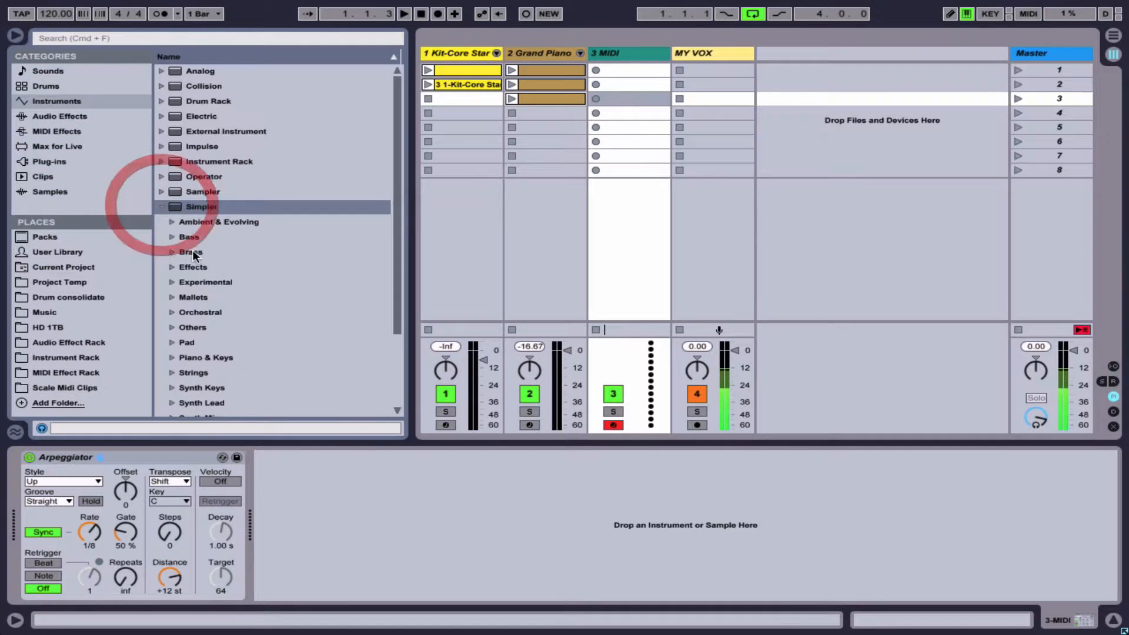
left_click(171, 222)
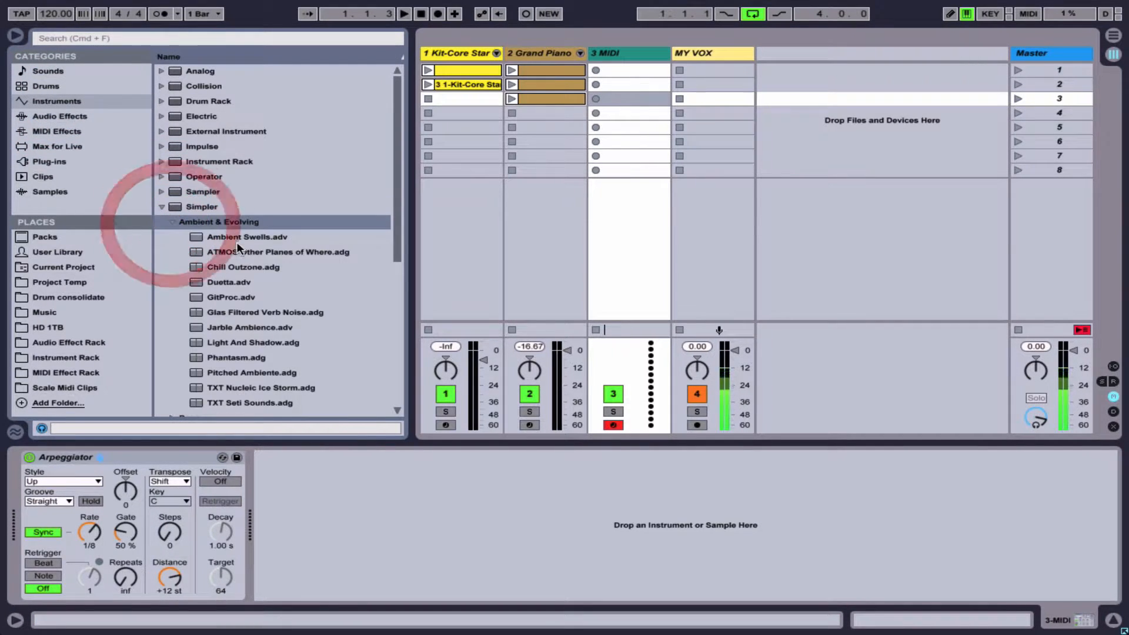
left_click_drag(231, 234, 312, 542)
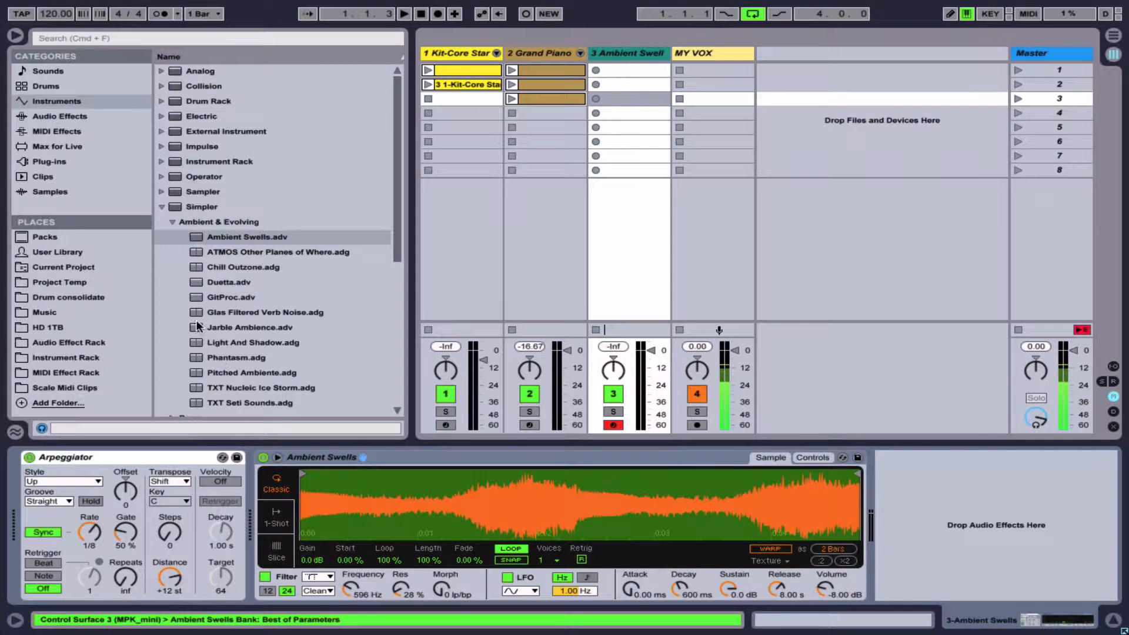
- Add EQ Three after Ambient Swells and select the MIDI effect, instrument and audio effect in turn
left_click(65, 117)
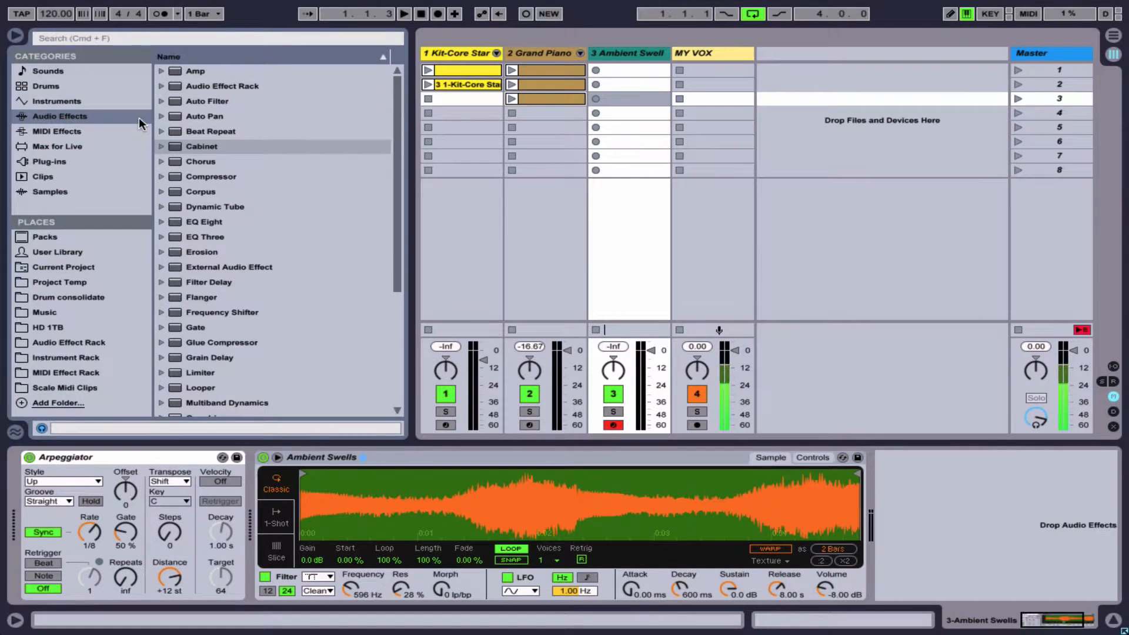
left_click_drag(200, 237, 963, 519)
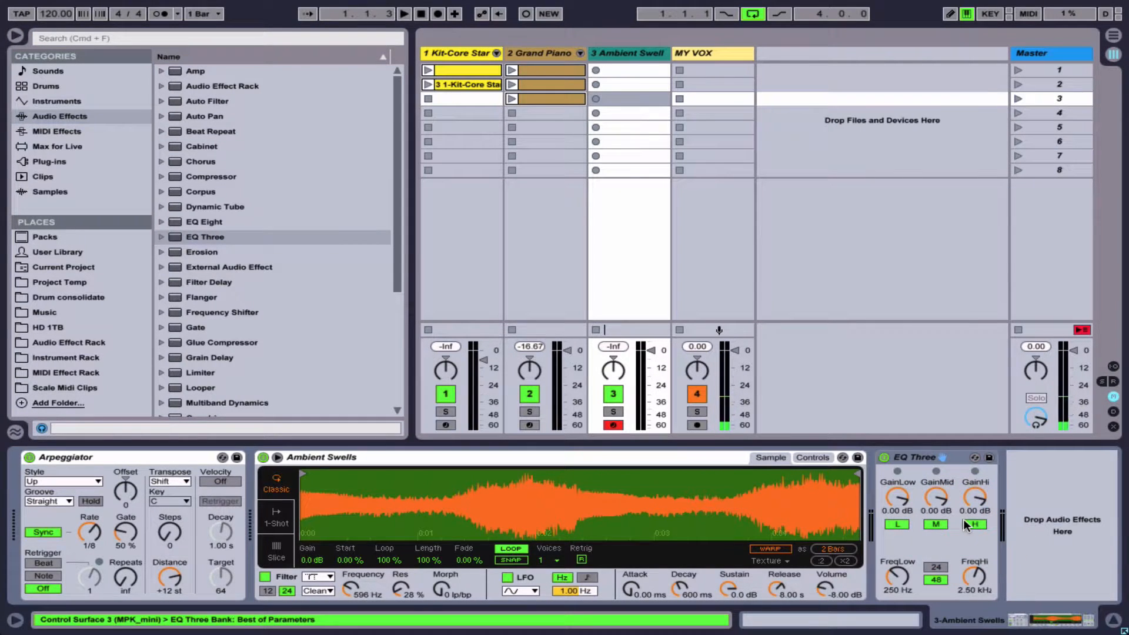
left_click(138, 452)
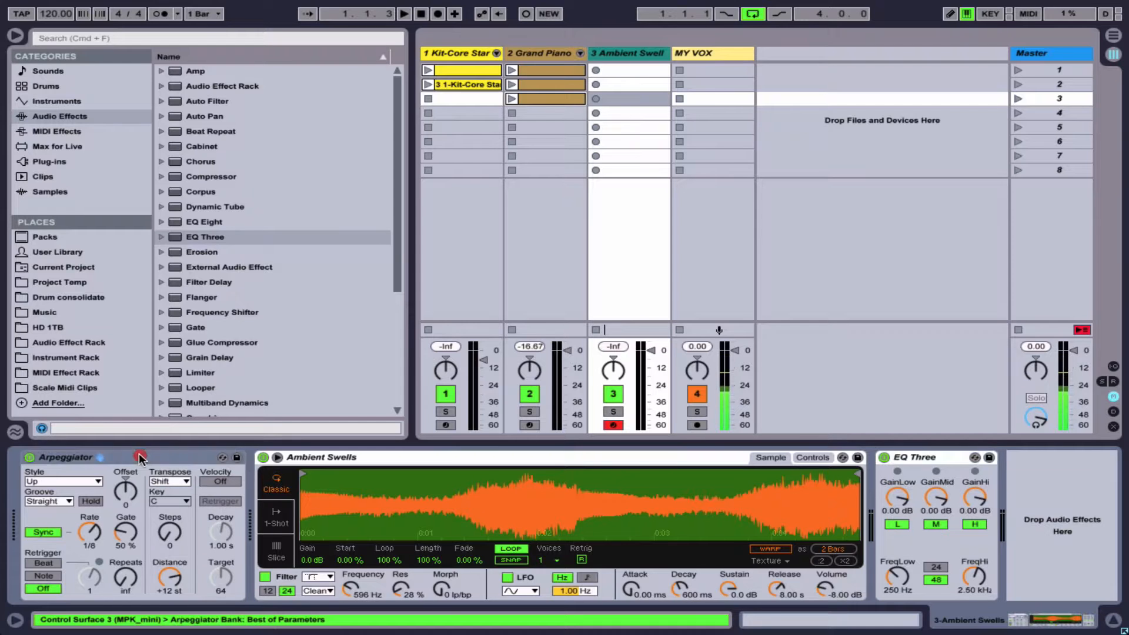
left_click(421, 452)
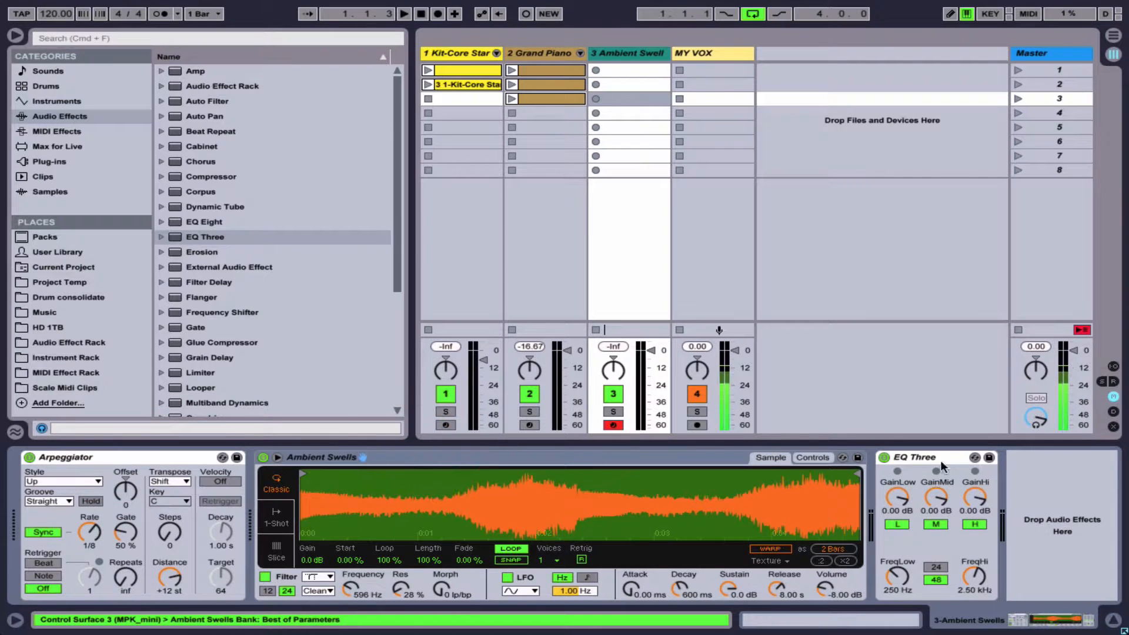
left_click(918, 457)
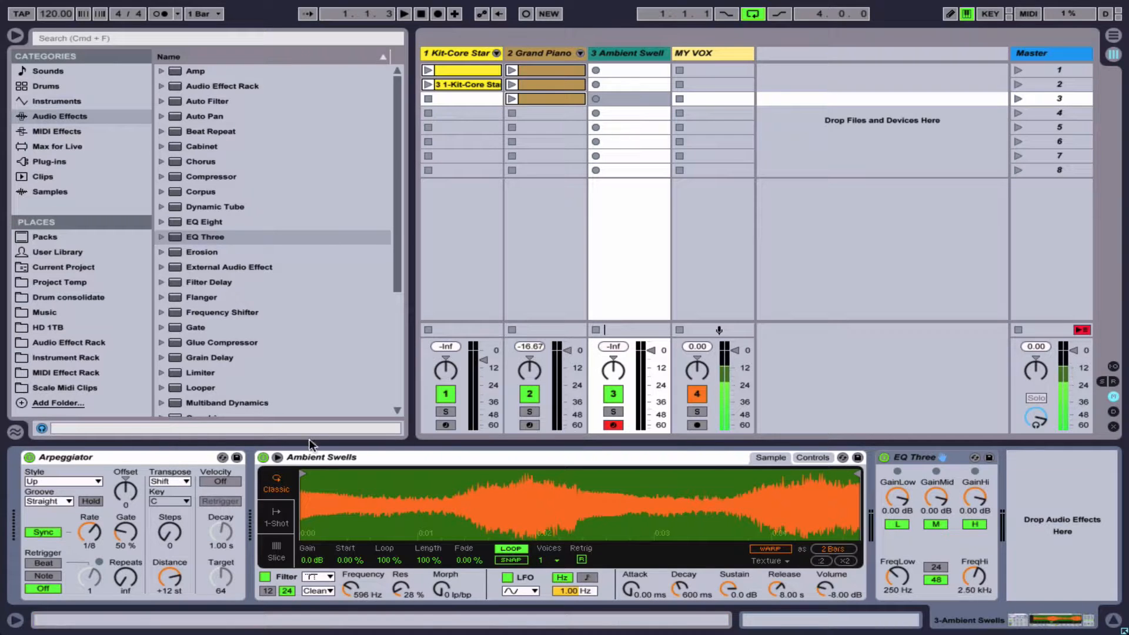
- Group the Arpeggiator, Ambient Swells and EQ Three into an Instrument Rack and show its macro controls and chain list
left_click(108, 458)
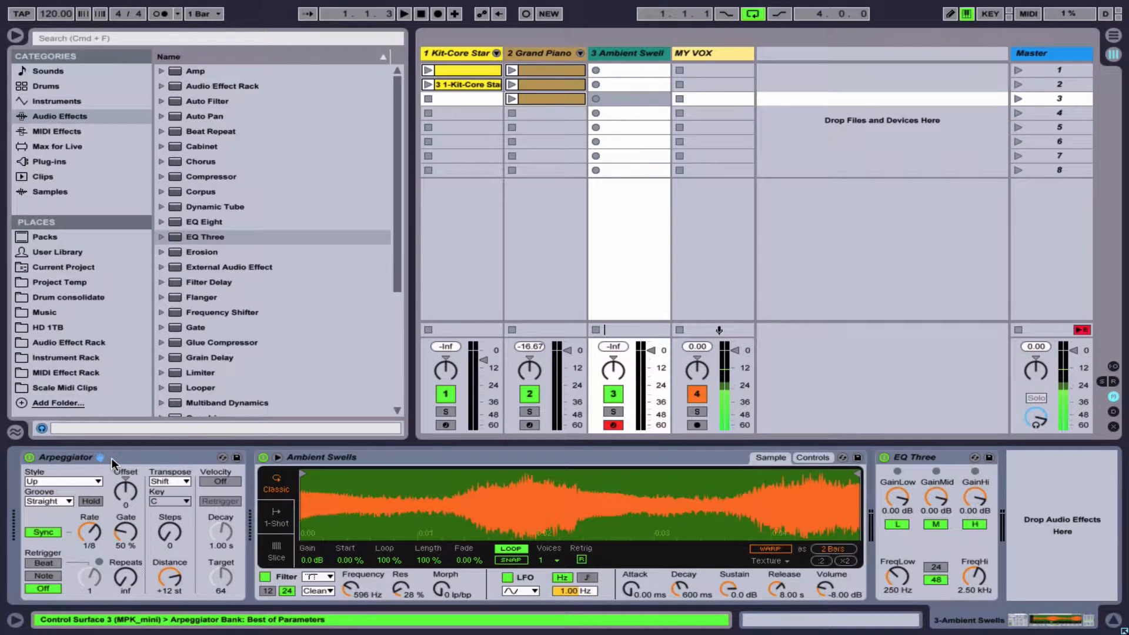
right_click(932, 454)
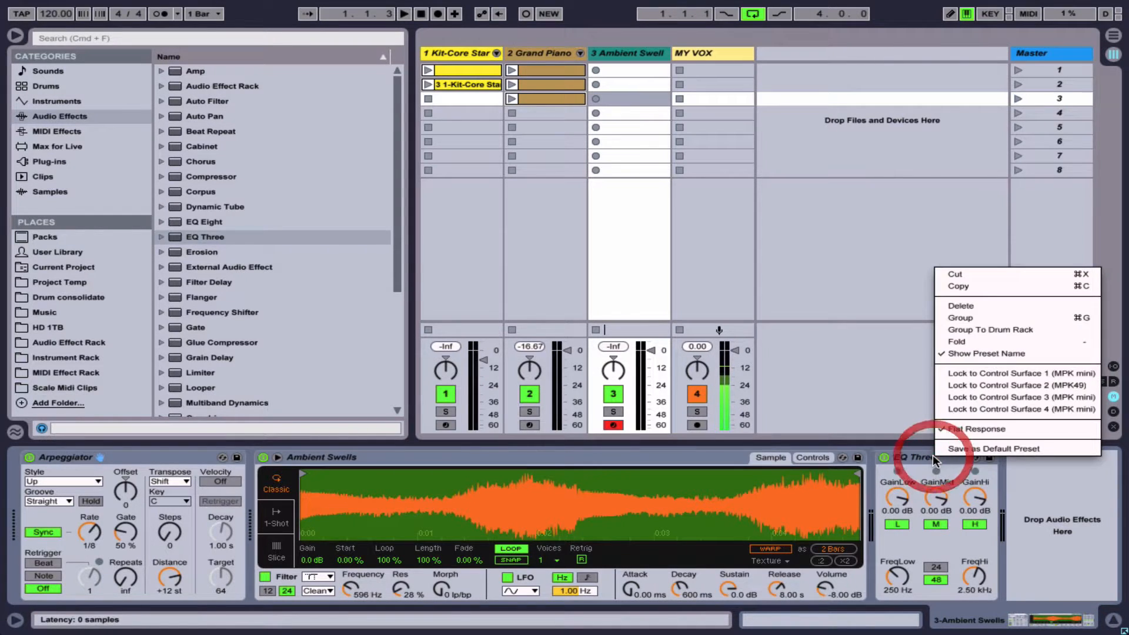
left_click(1004, 319)
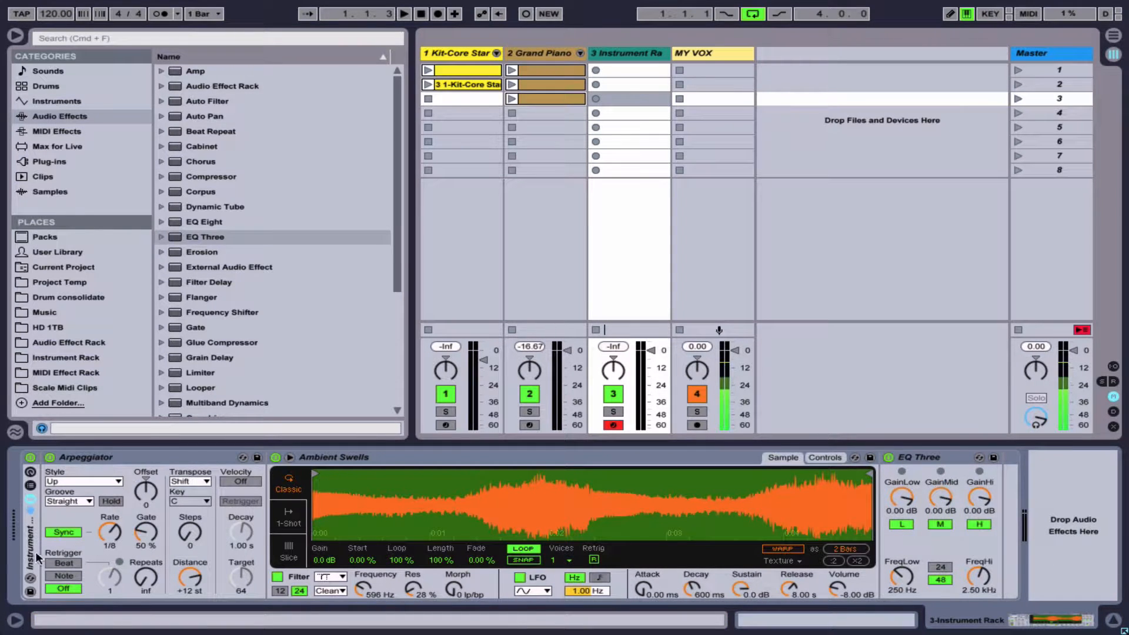
left_click(30, 472)
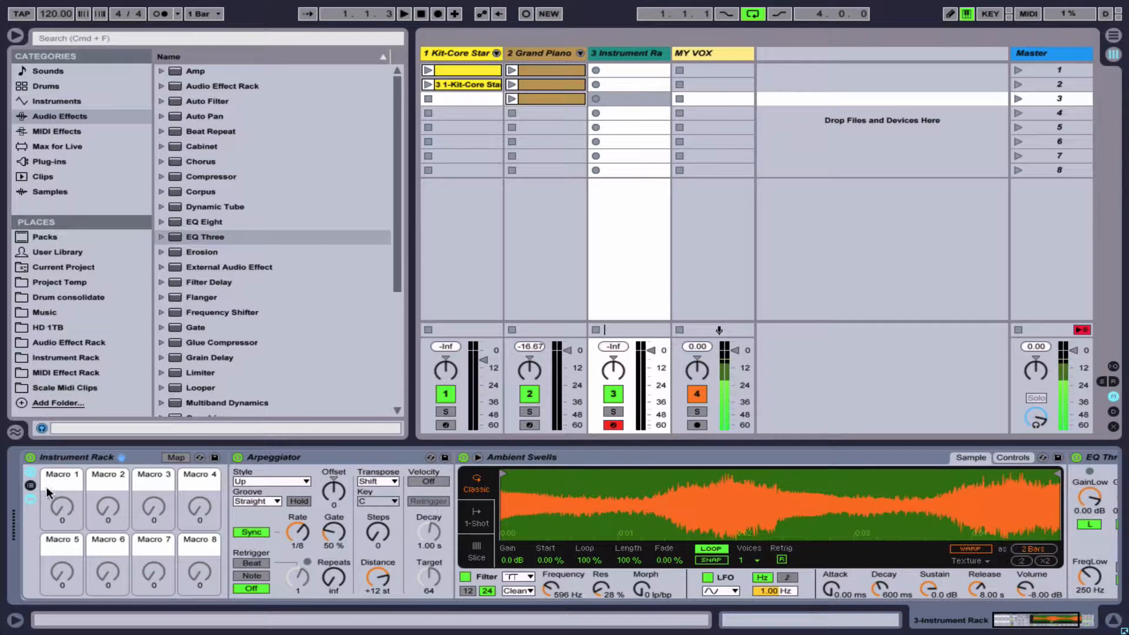
left_click(30, 485)
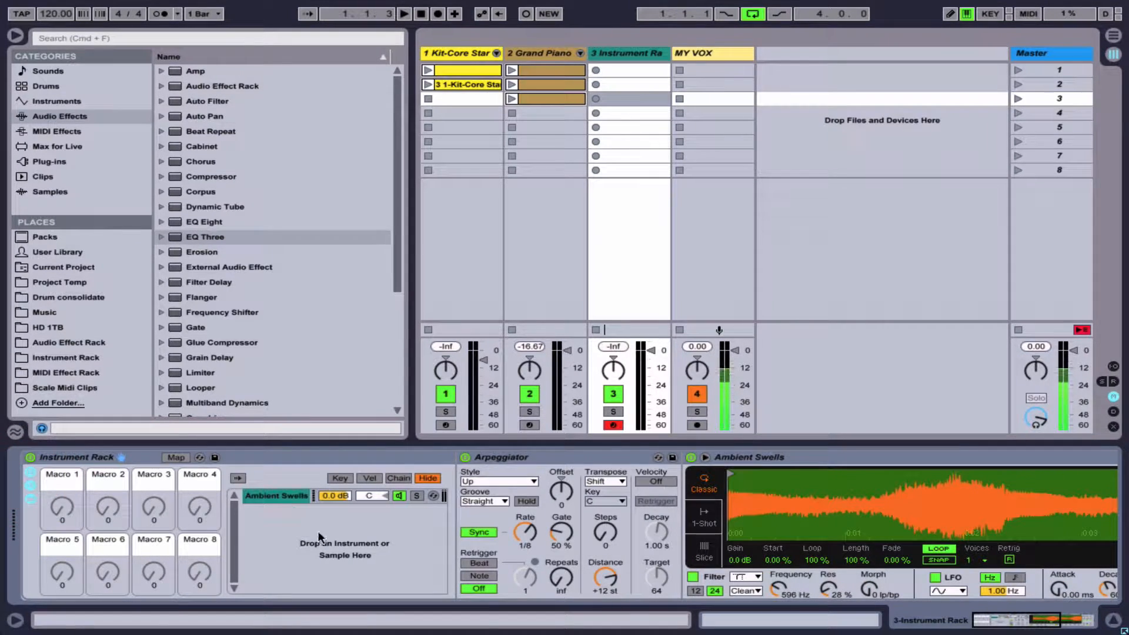
- Examine the Ambient Swells chain by selecting its Arpeggiator, Ambient Swells and EQ Three devices in order
scroll(411, 545, "right", 5)
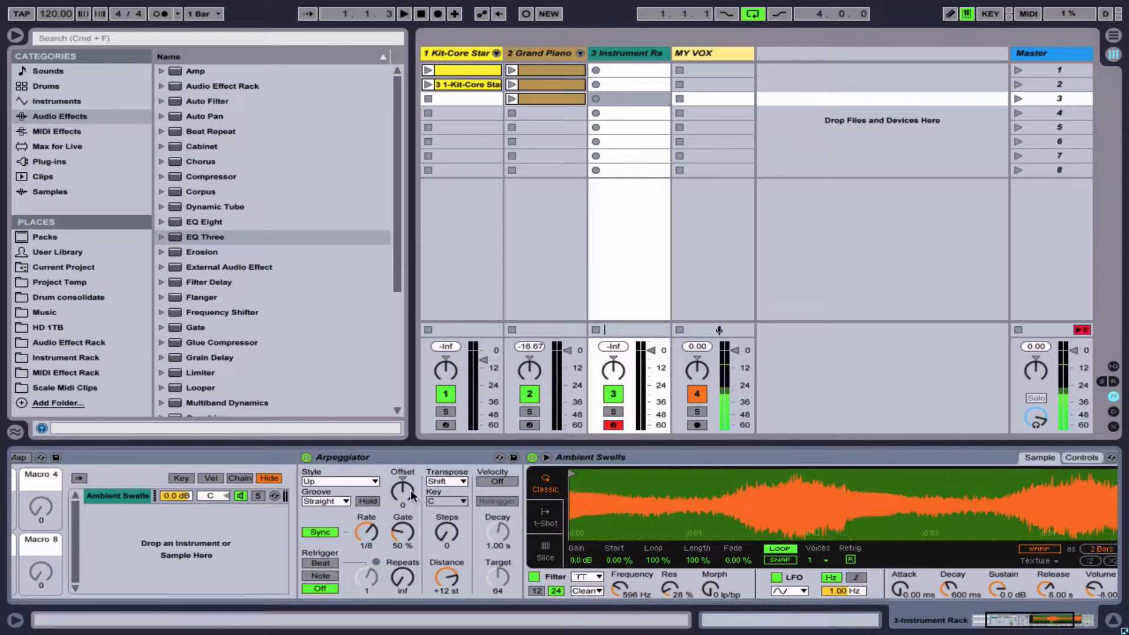
left_click(406, 457)
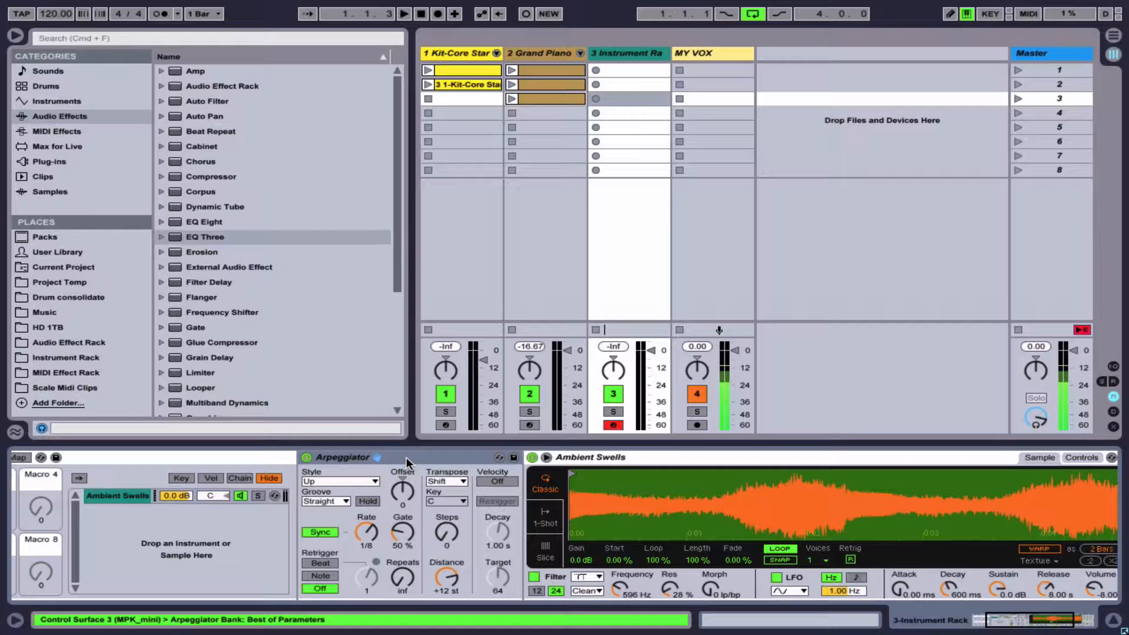
scroll(409, 463, "right", 3)
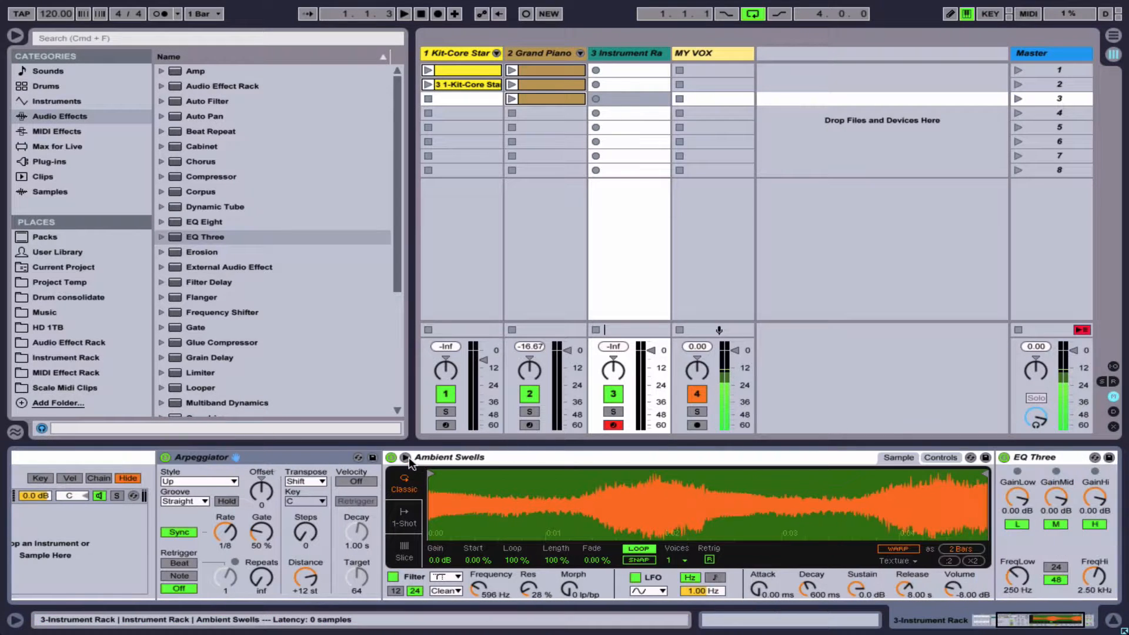
left_click(530, 457)
scroll(582, 477, "right", 2)
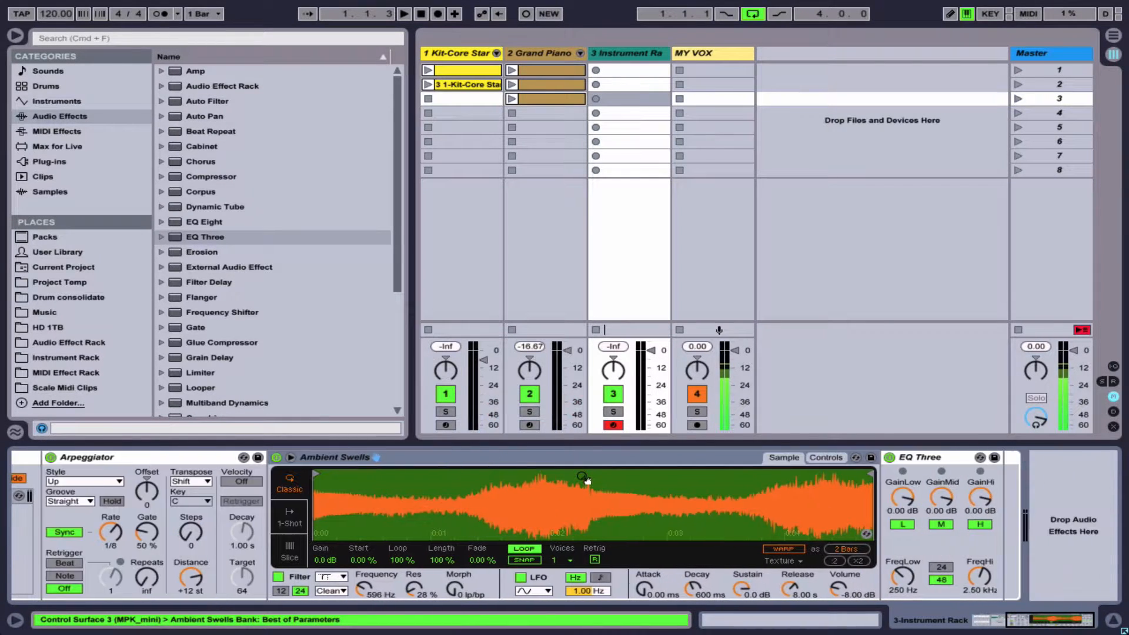
left_click(927, 459)
scroll(749, 555, "left", 5)
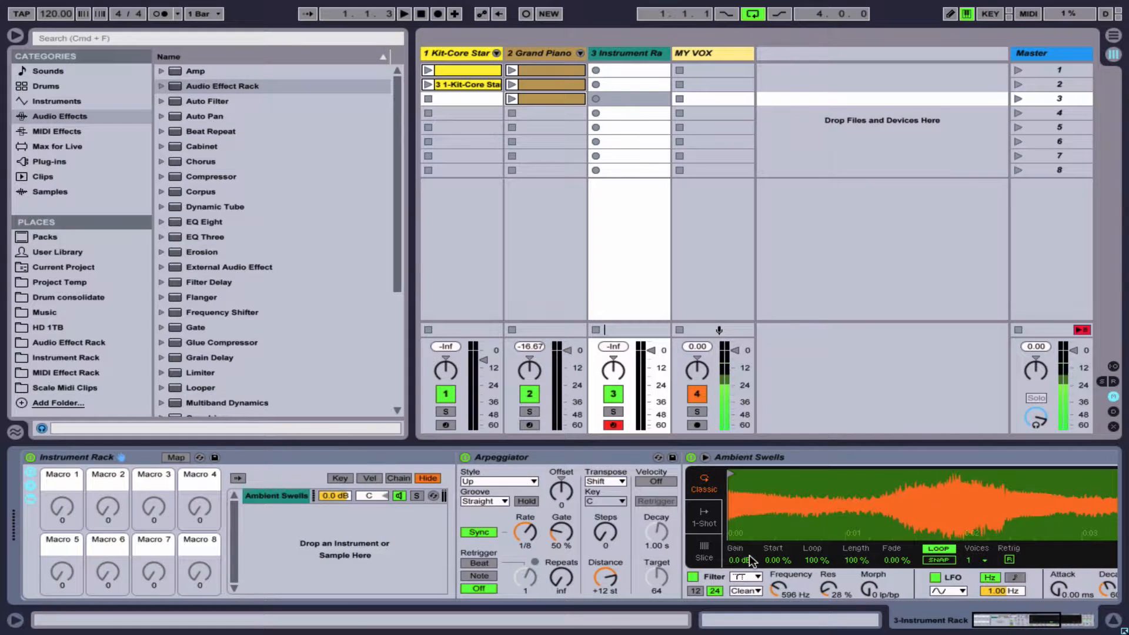
- View the Instrument Rack's chain, velocity and key zone editors in turn, then hide the zone editor
left_click(399, 477)
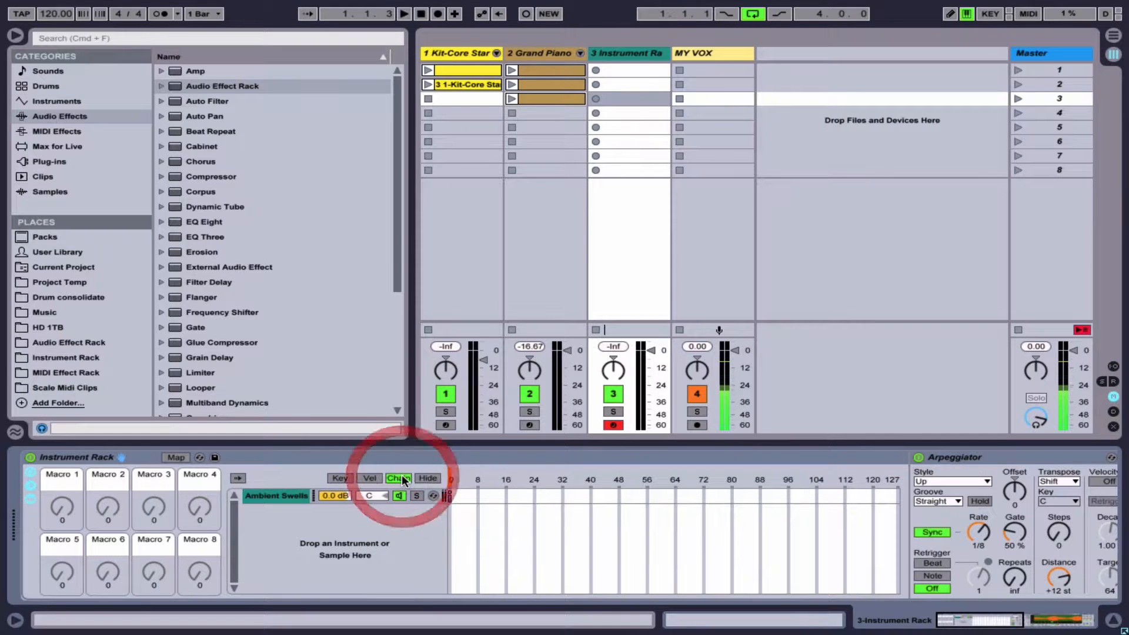
left_click(367, 477)
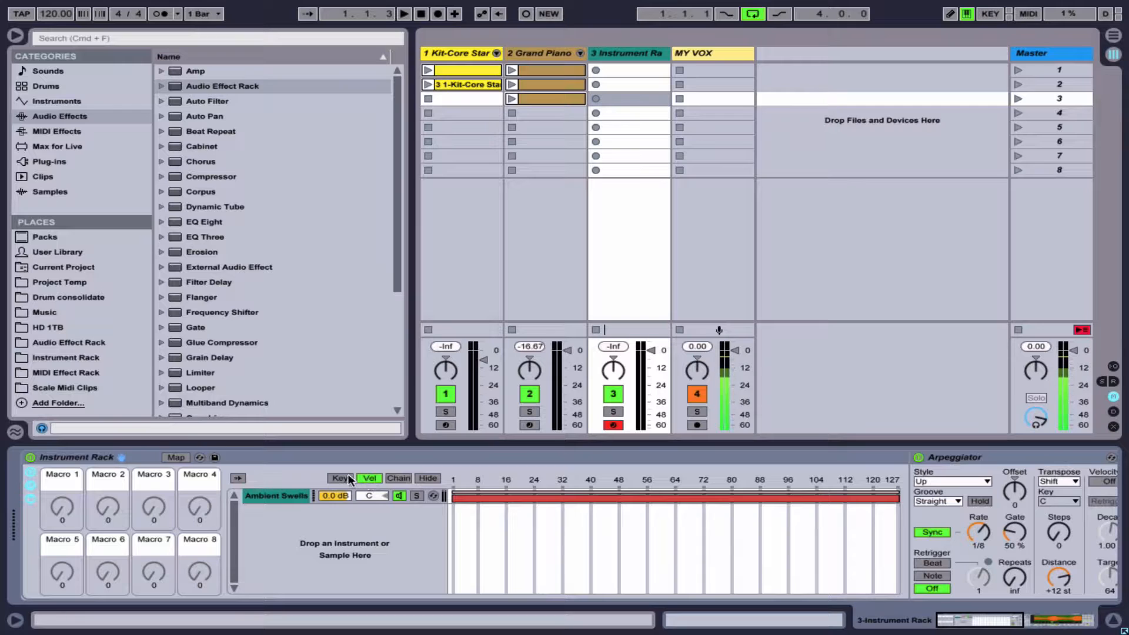
left_click(341, 477)
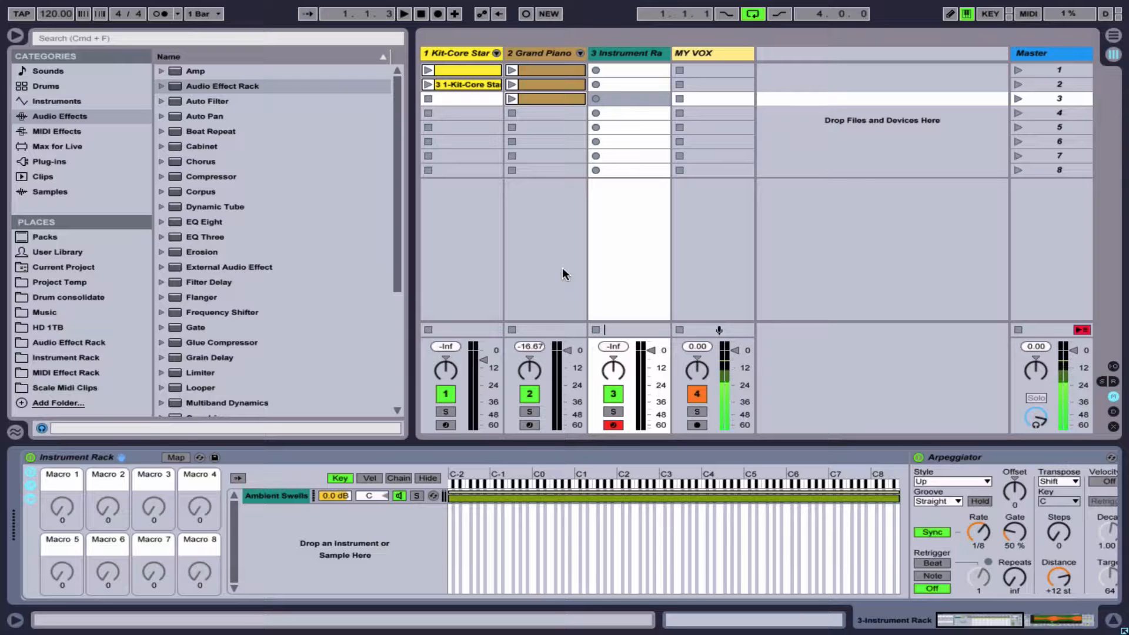
left_click(435, 477)
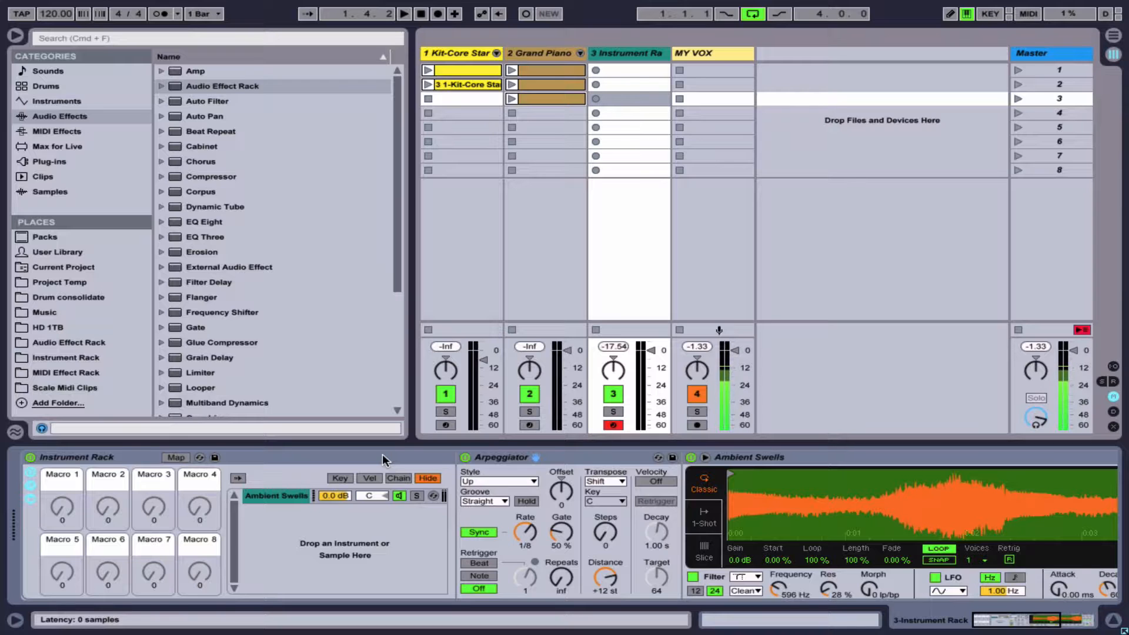
- Create a MIDI clip in the Instrument Rack track's first slot and set its loop length to 4 bars
double_click(618, 67)
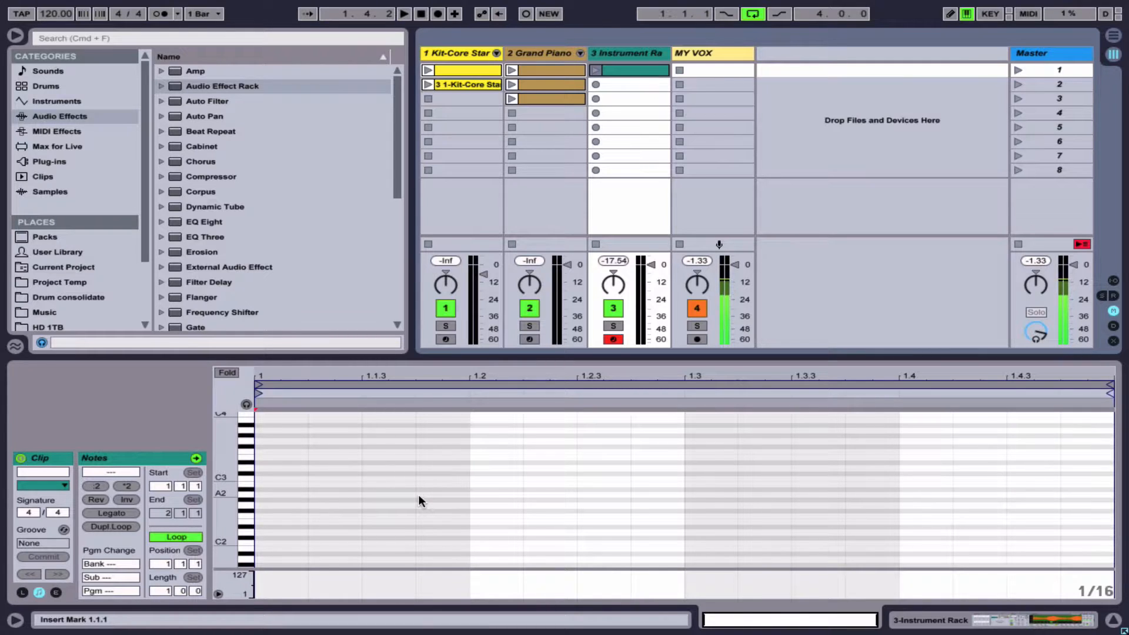
left_click(166, 589)
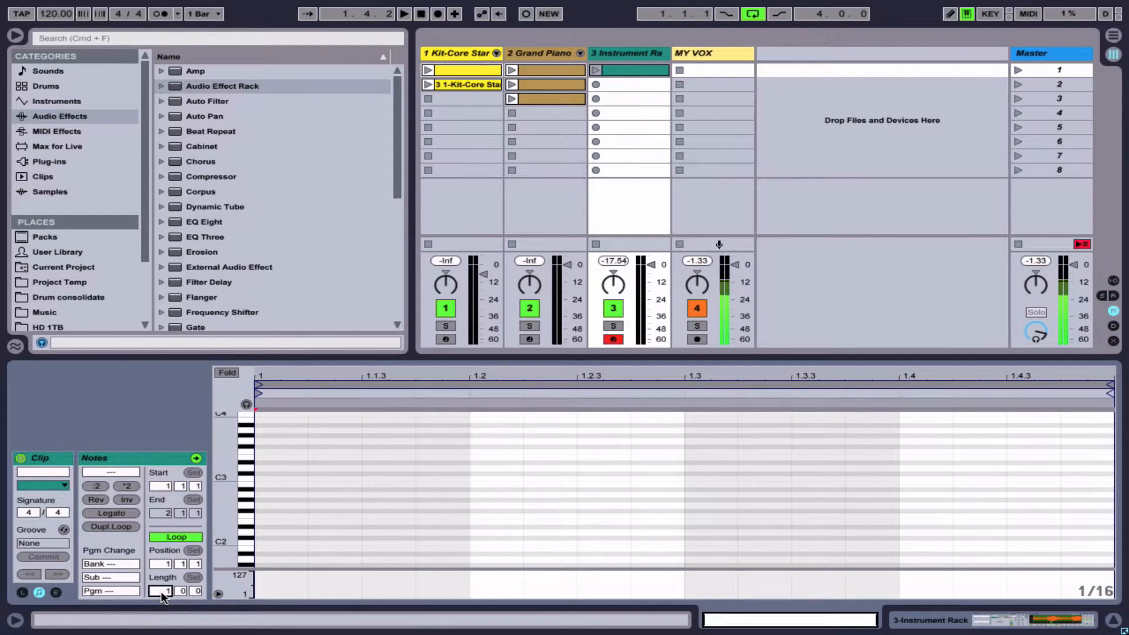
type("4")
key("Return")
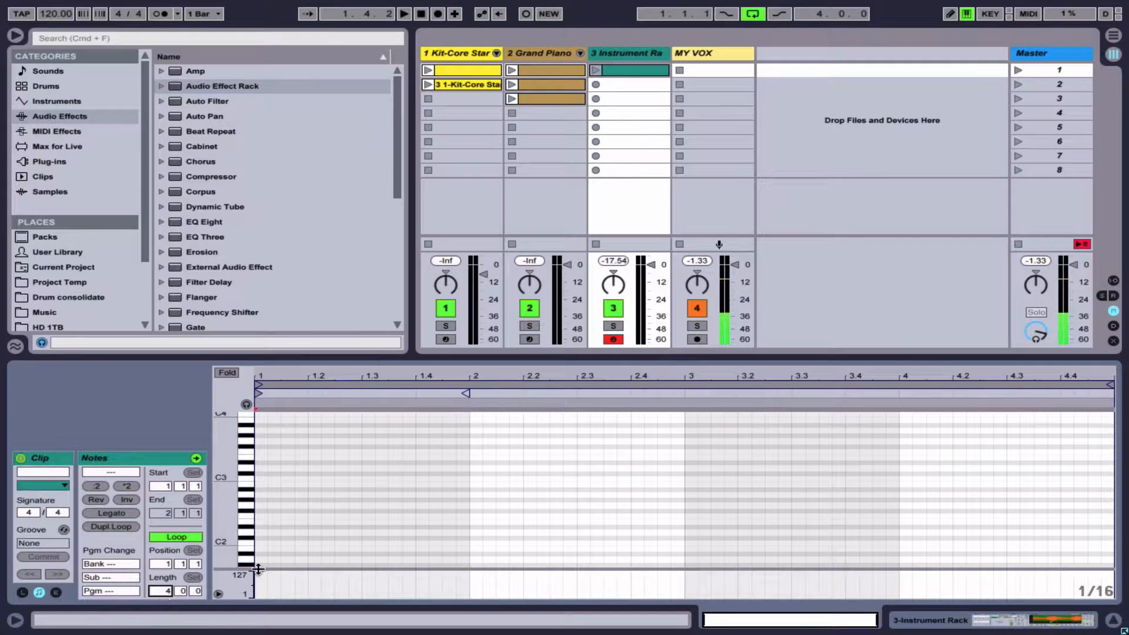
- Set the new clip's fixed grid to 1 Bar and turn on Draw Mode
right_click(358, 523)
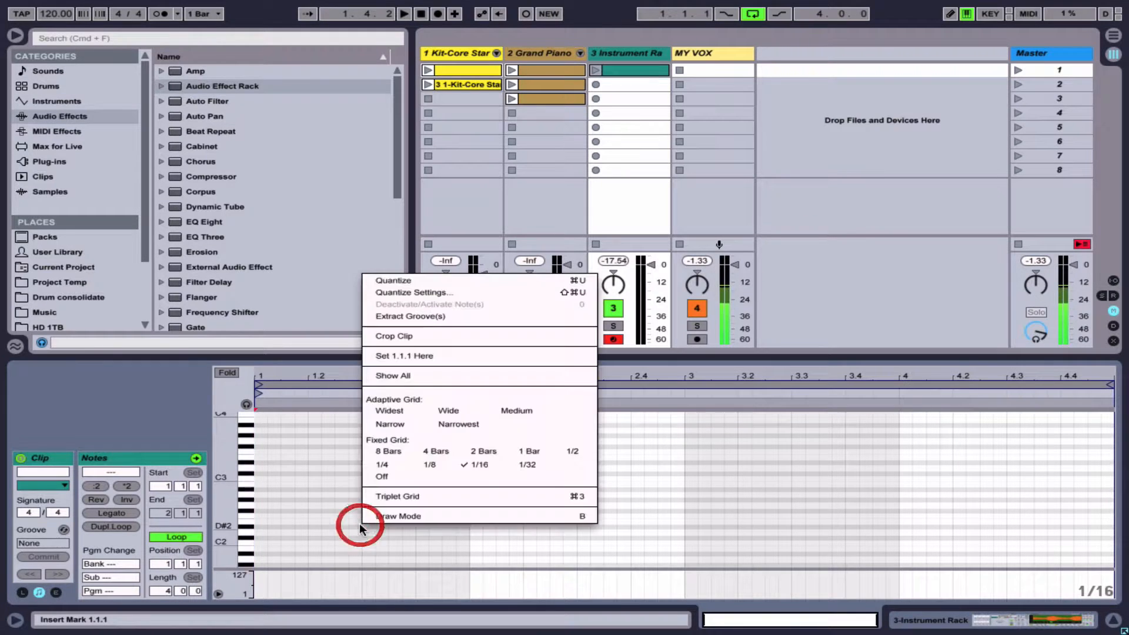
left_click(518, 451)
key("b")
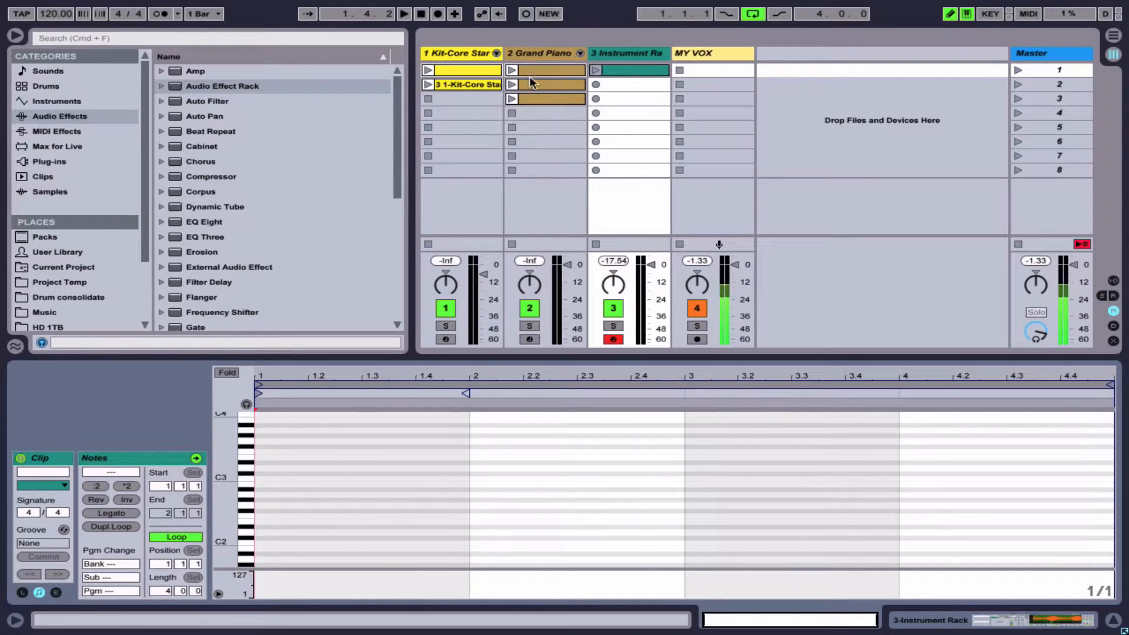
- Check the third Grand Piano clip's notes, and draw one-bar notes A2, F2, G2 and A2 in the Instrument Rack clip
left_click(540, 98)
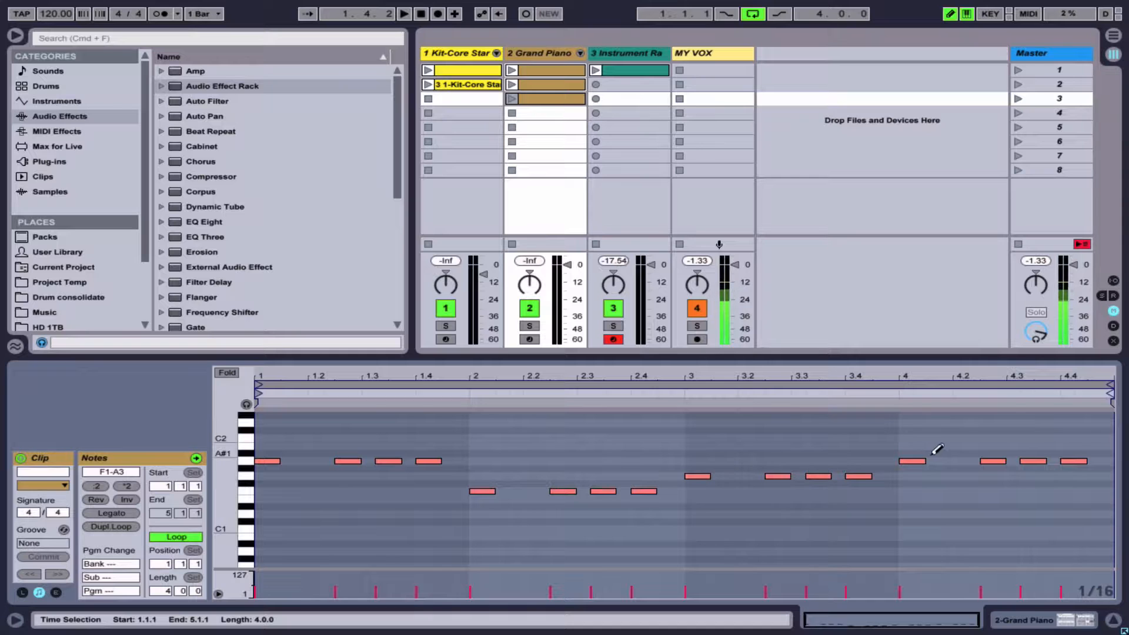
left_click(627, 71)
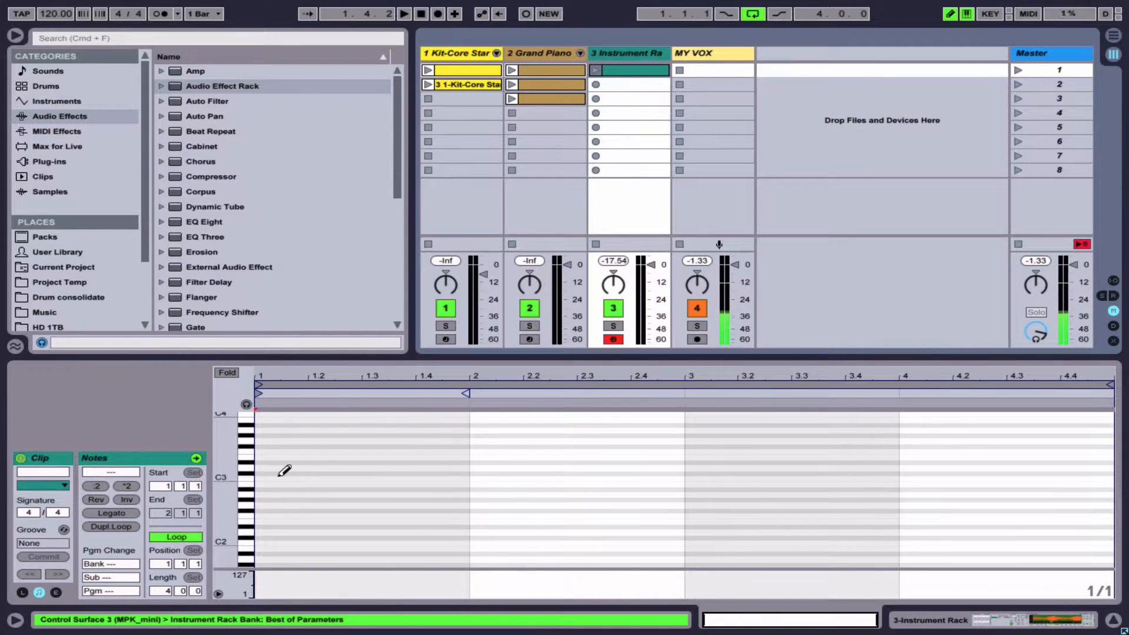
left_click(279, 494)
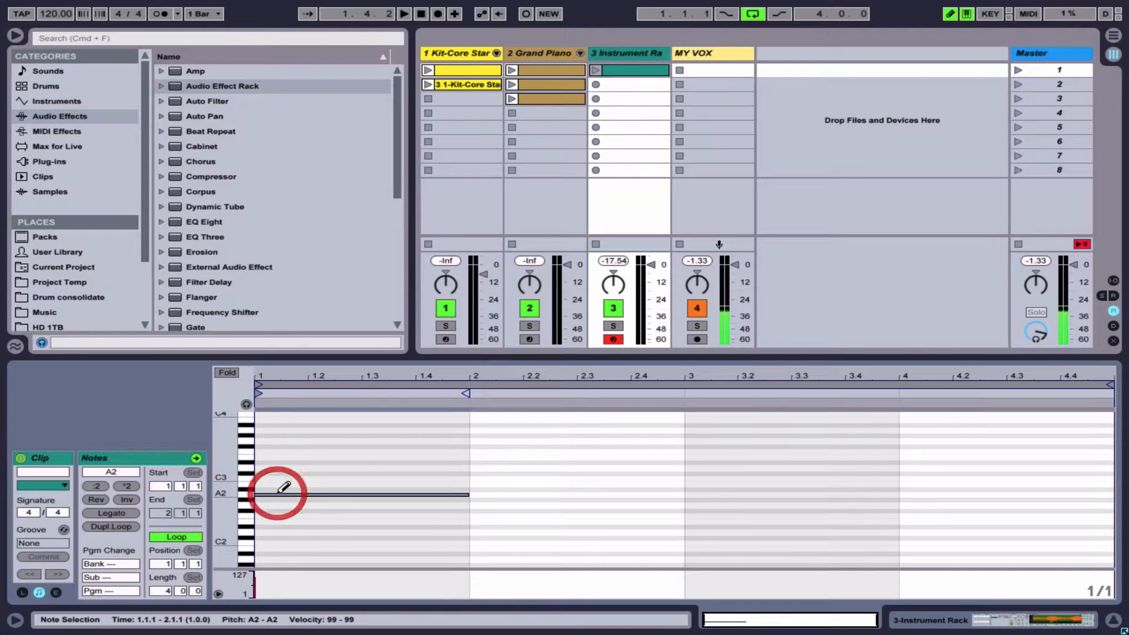
left_click(475, 515)
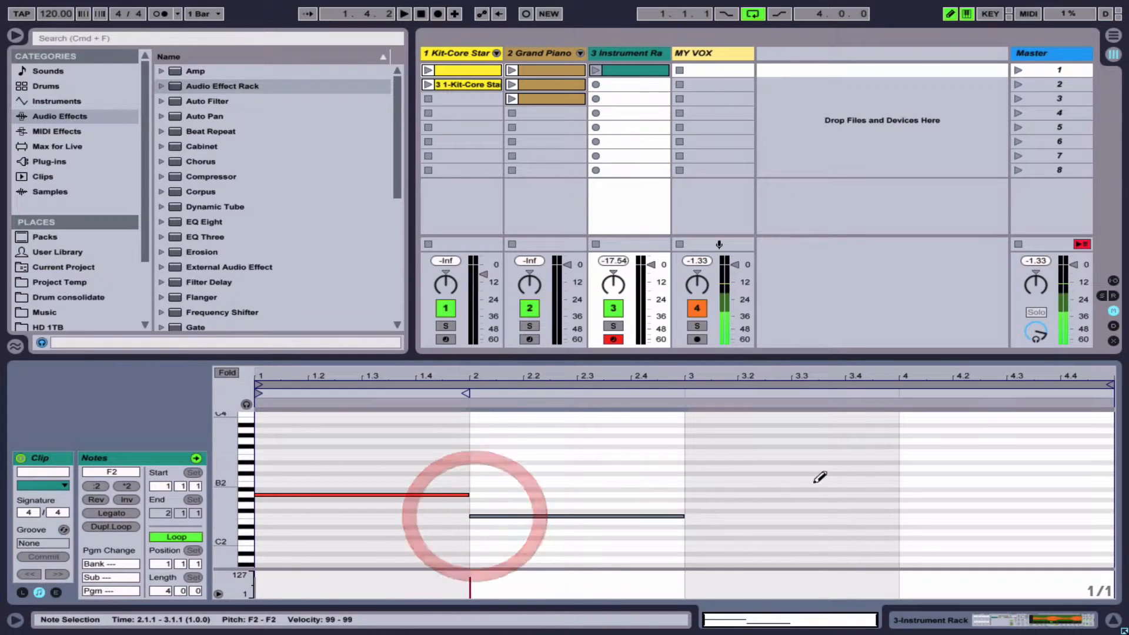
left_click(709, 505)
left_click(940, 495)
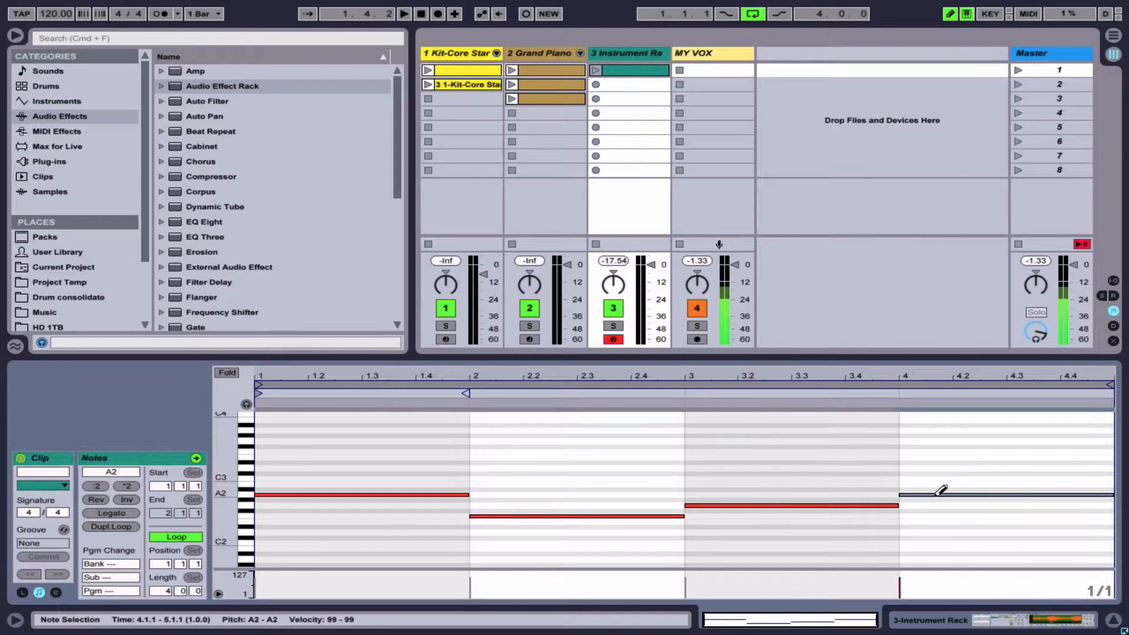
- Delete the Ambient Swells chain from the Instrument Rack and create an empty chain in its place
key("shift+Tab")
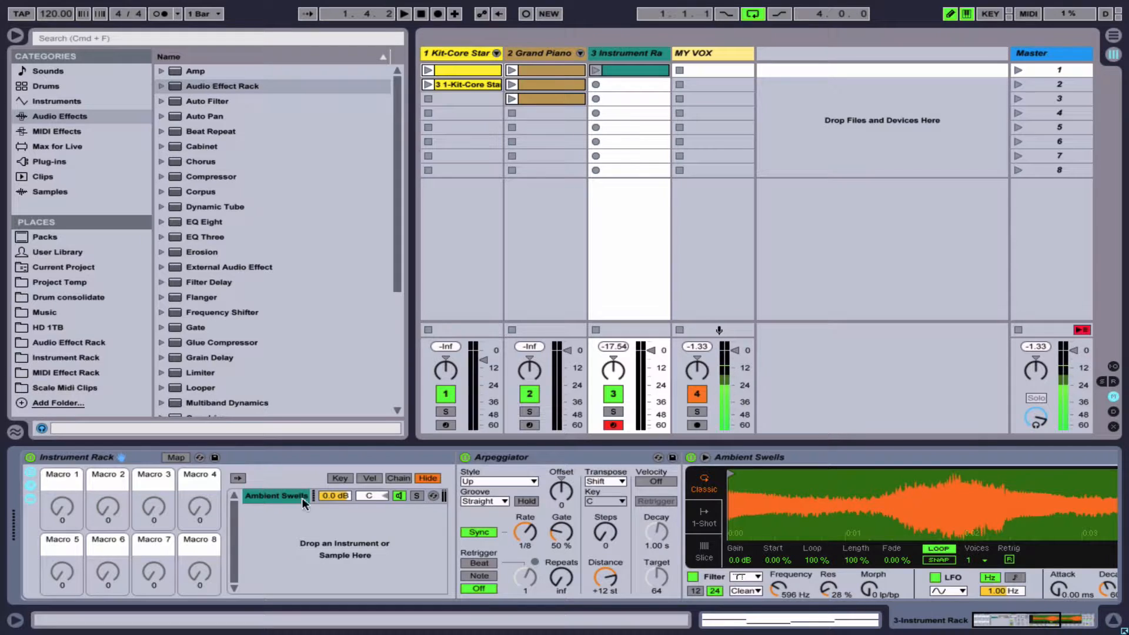
left_click(274, 496)
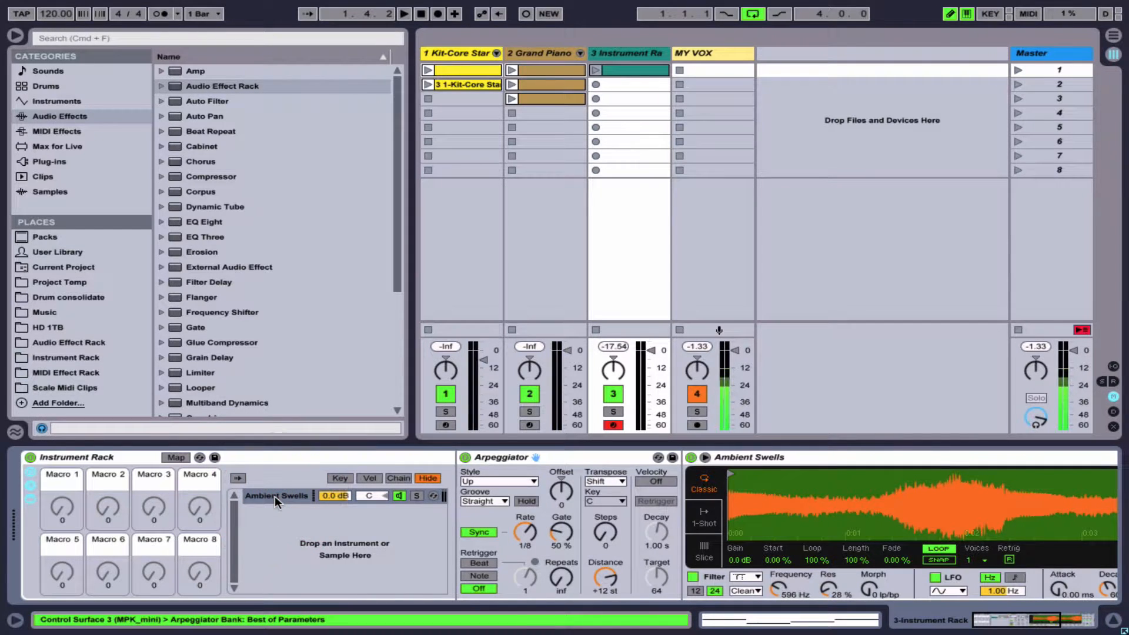
key("Delete")
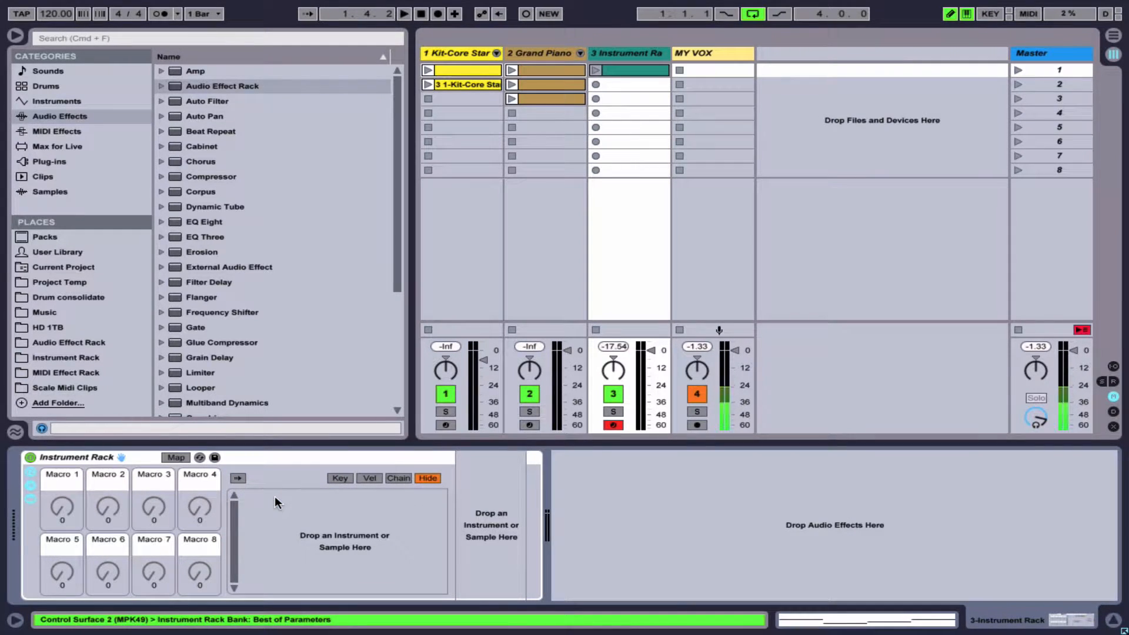
right_click(274, 496)
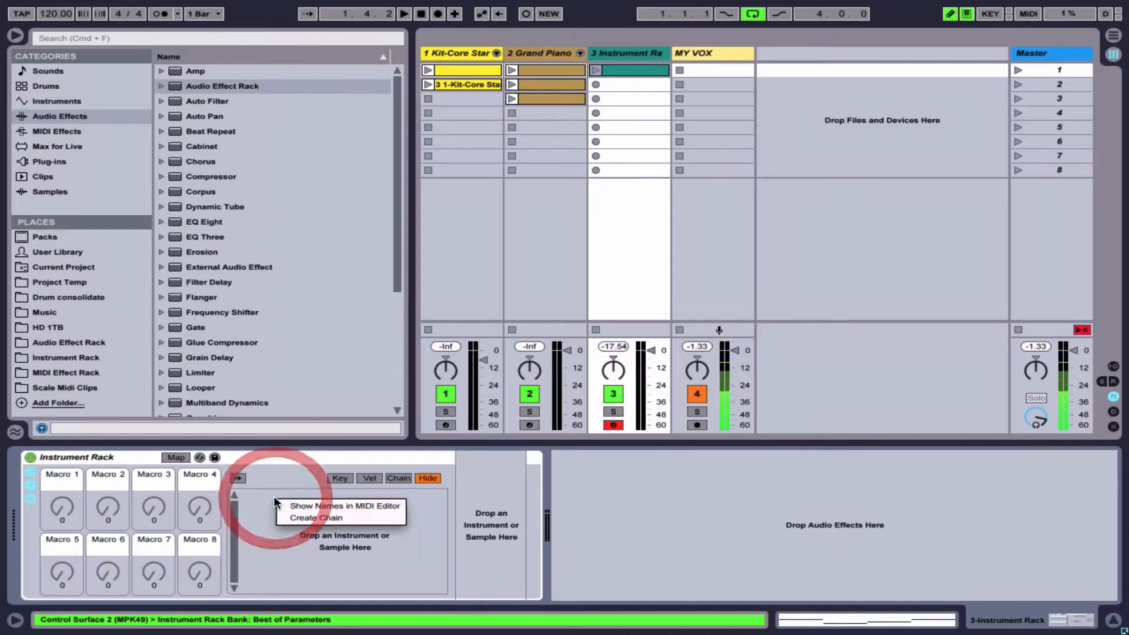
left_click(308, 514)
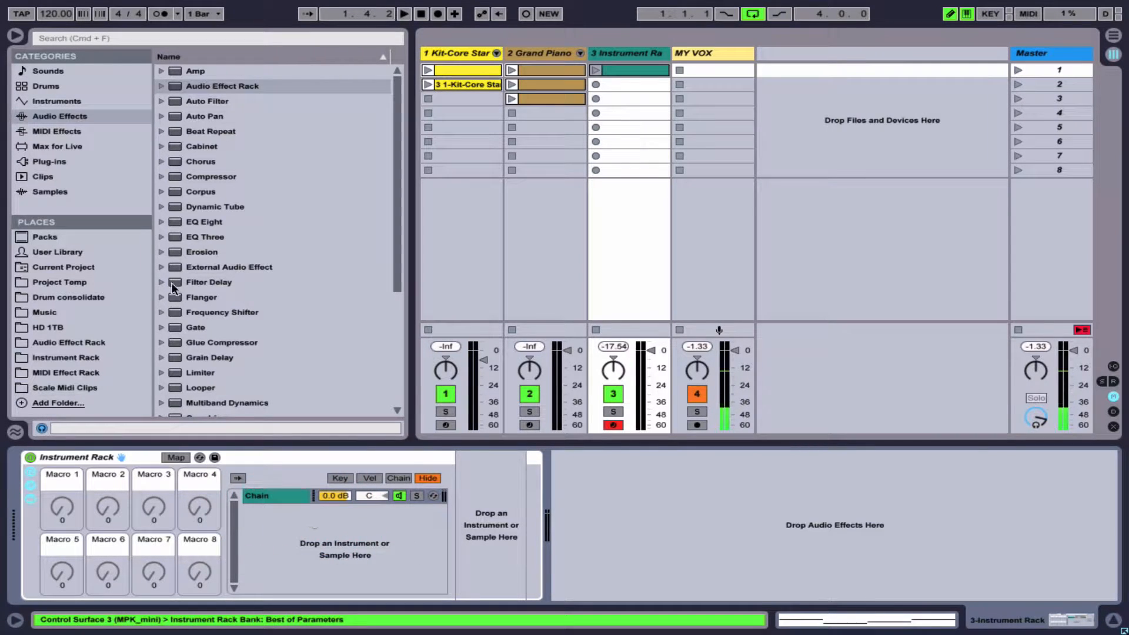
- Preview Simpler's Synth Lead presets and load Soover.adv into the Instrument Rack's empty chain
left_click(70, 100)
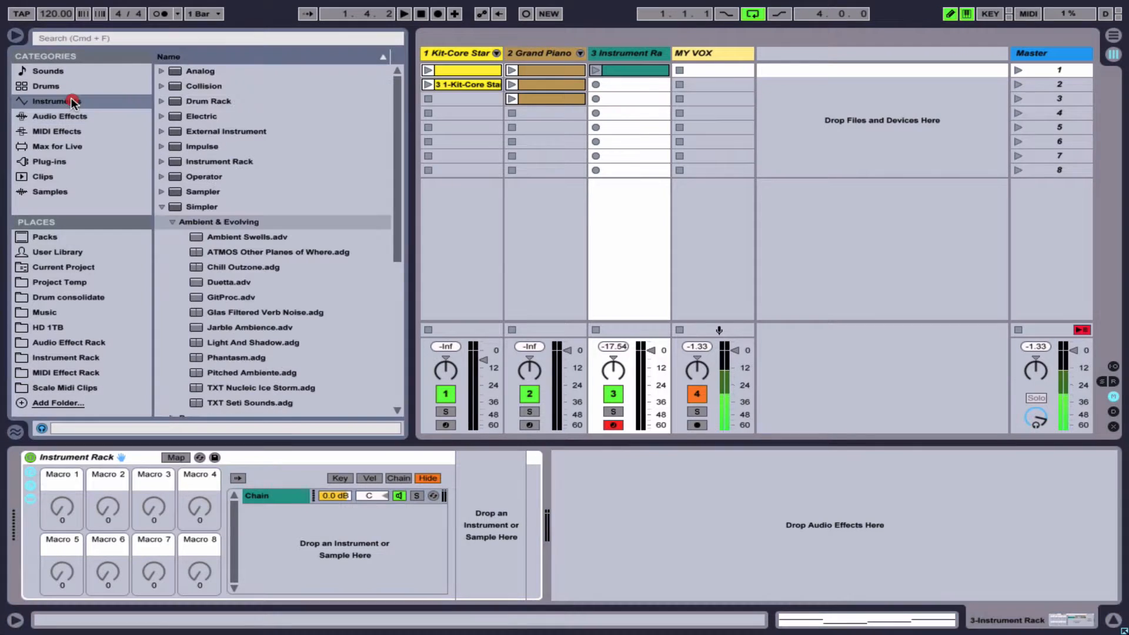
left_click(174, 223)
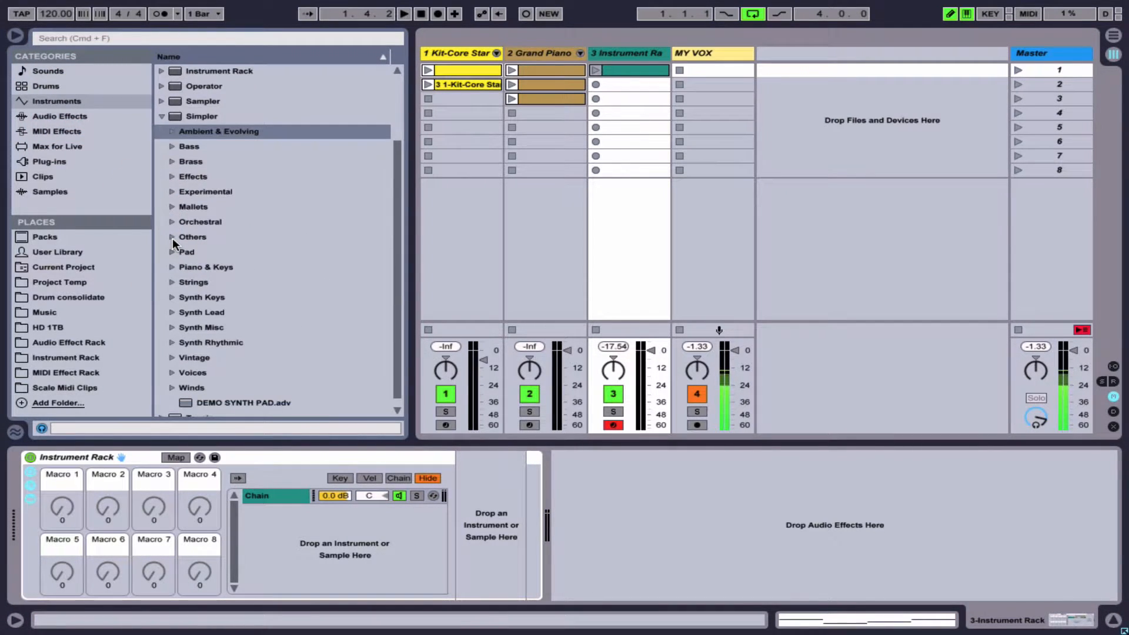
left_click(172, 303)
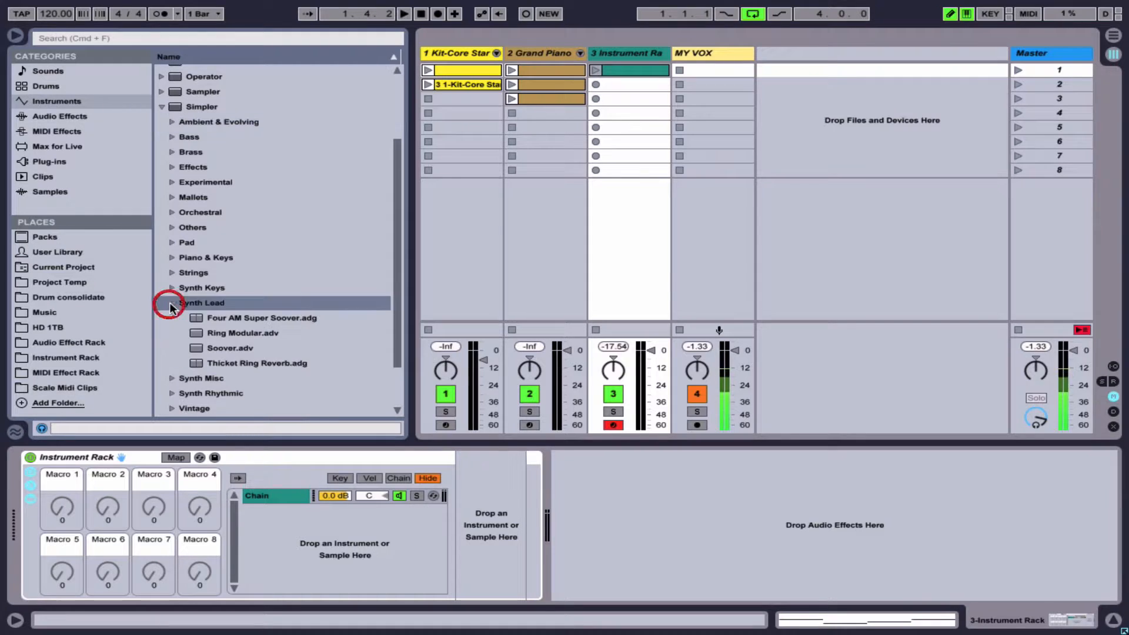
left_click(229, 318)
left_click(228, 331)
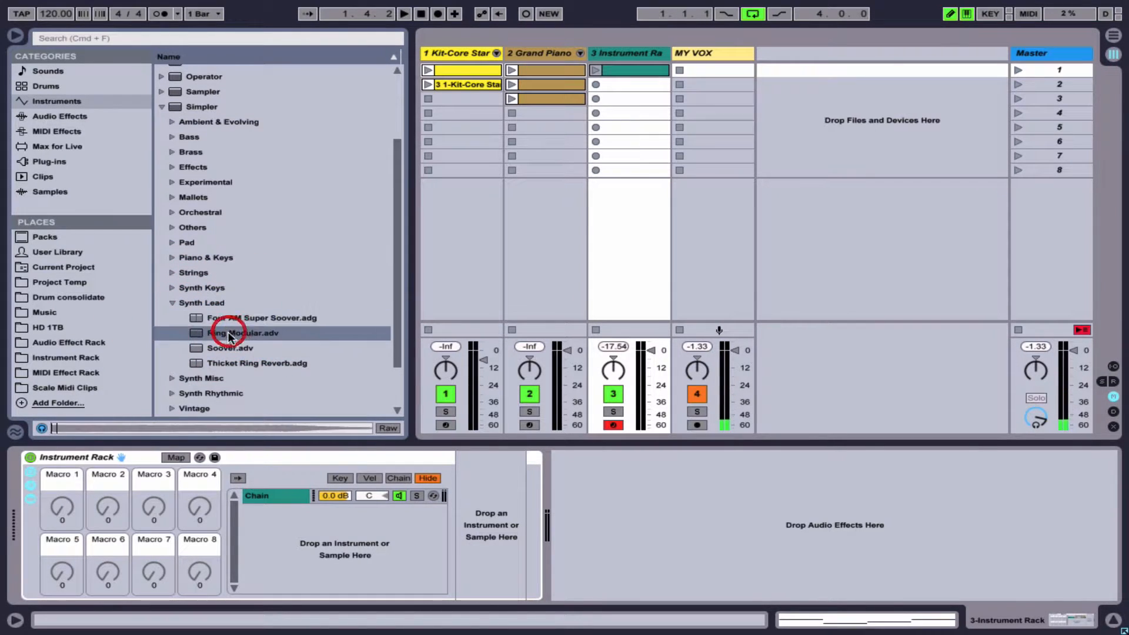
left_click(224, 348)
left_click(224, 358)
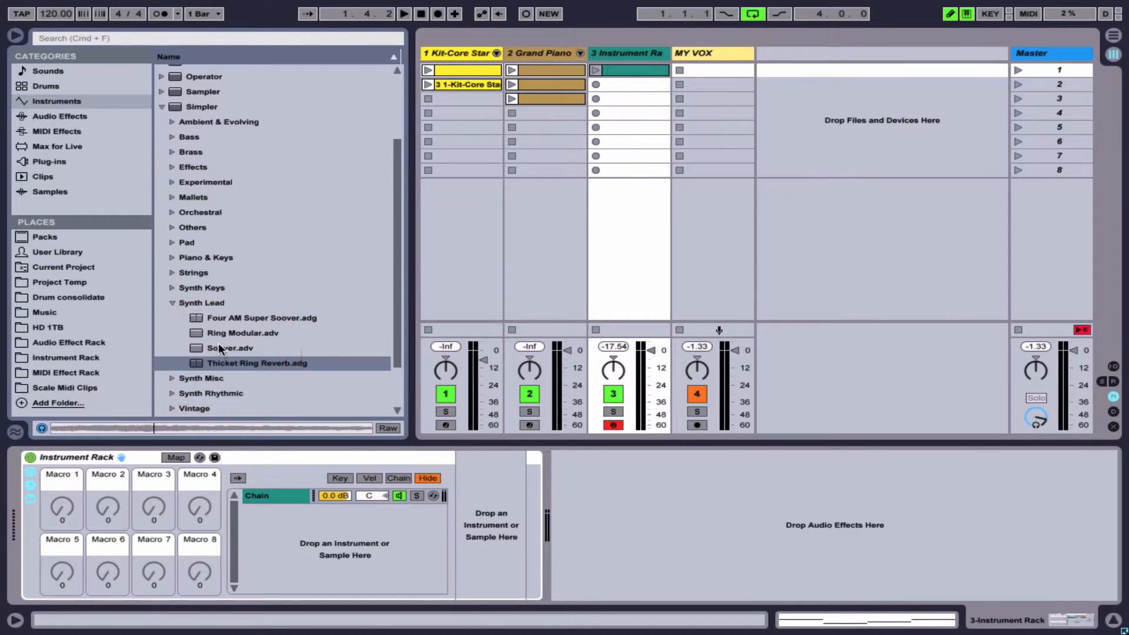
left_click(217, 343)
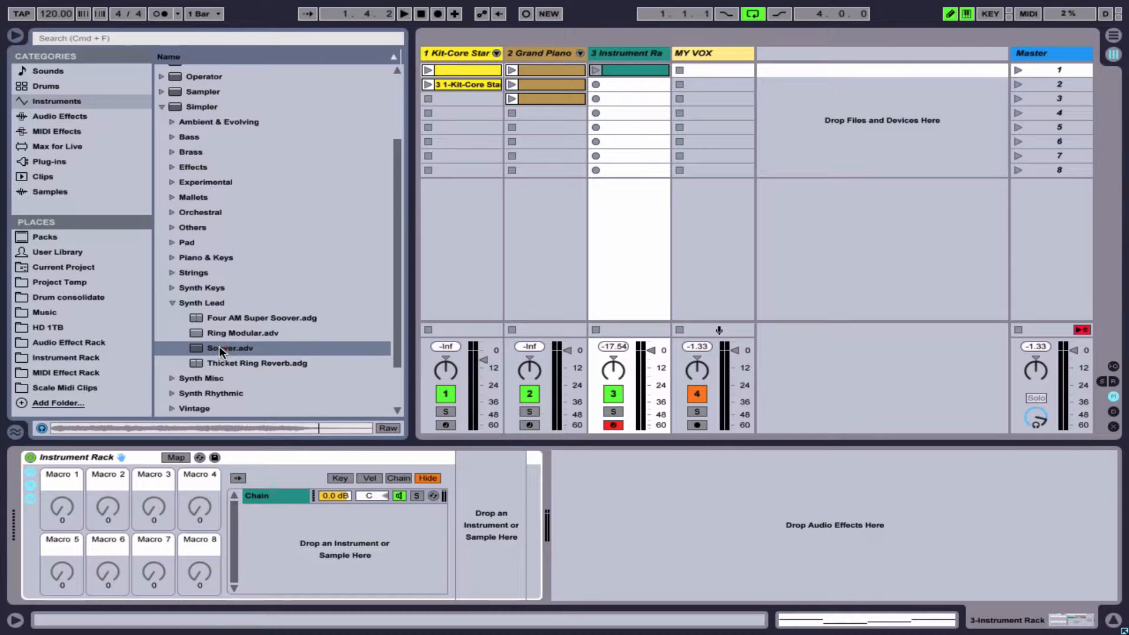
left_click_drag(220, 350, 487, 522)
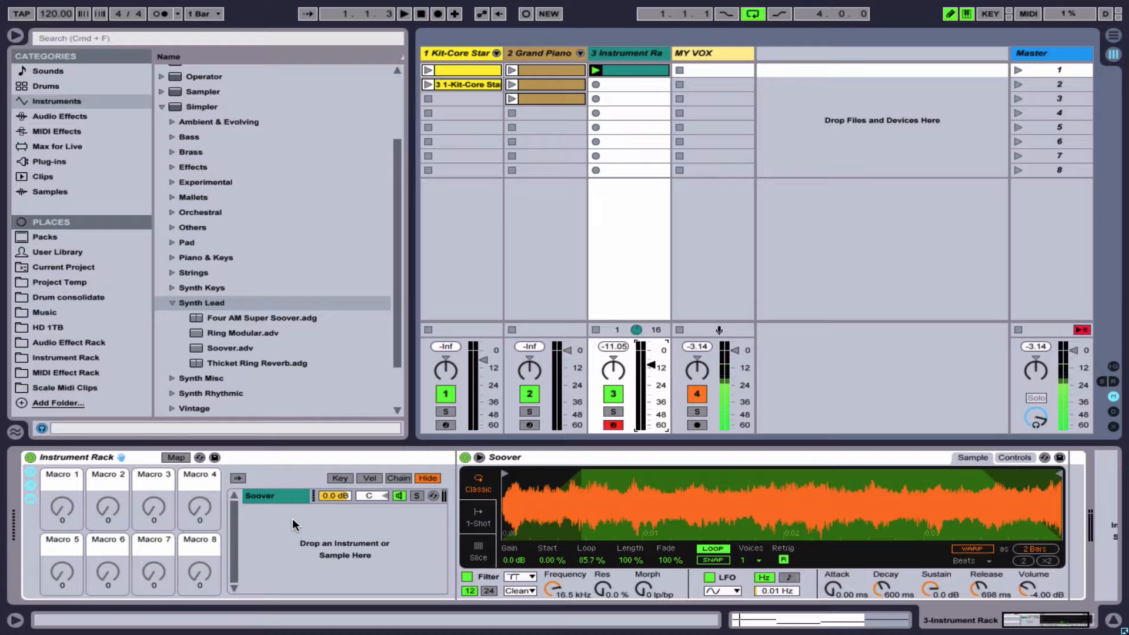
- Add the Simpler Synth Keys preset Nite Ryde.adg to the Instrument Rack as a second chain below Soover
left_click(172, 303)
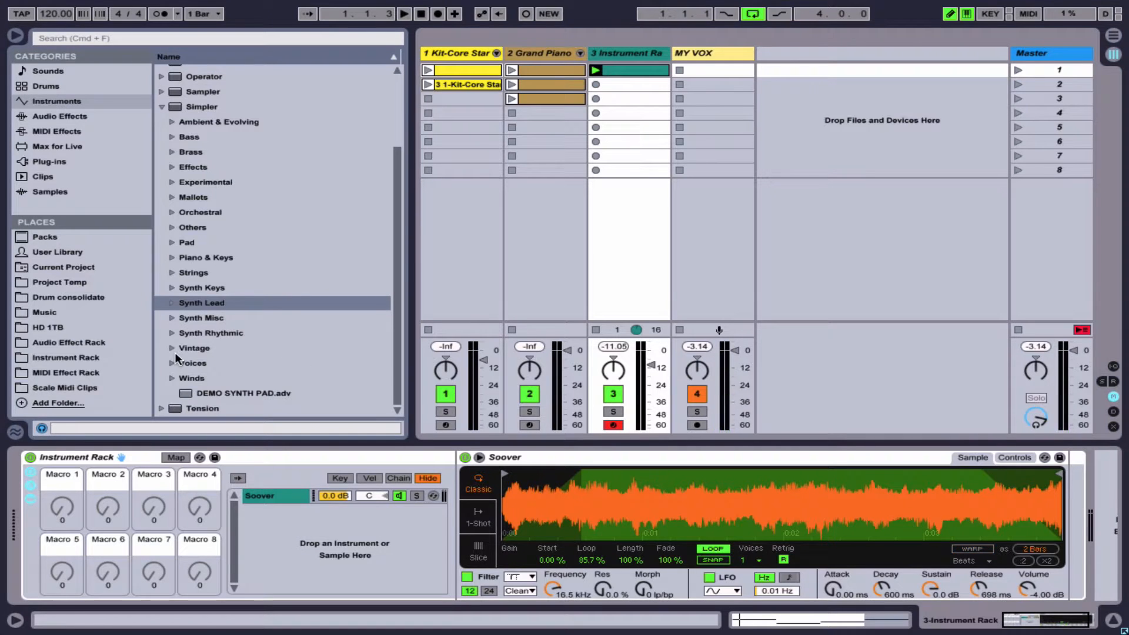
left_click(168, 288)
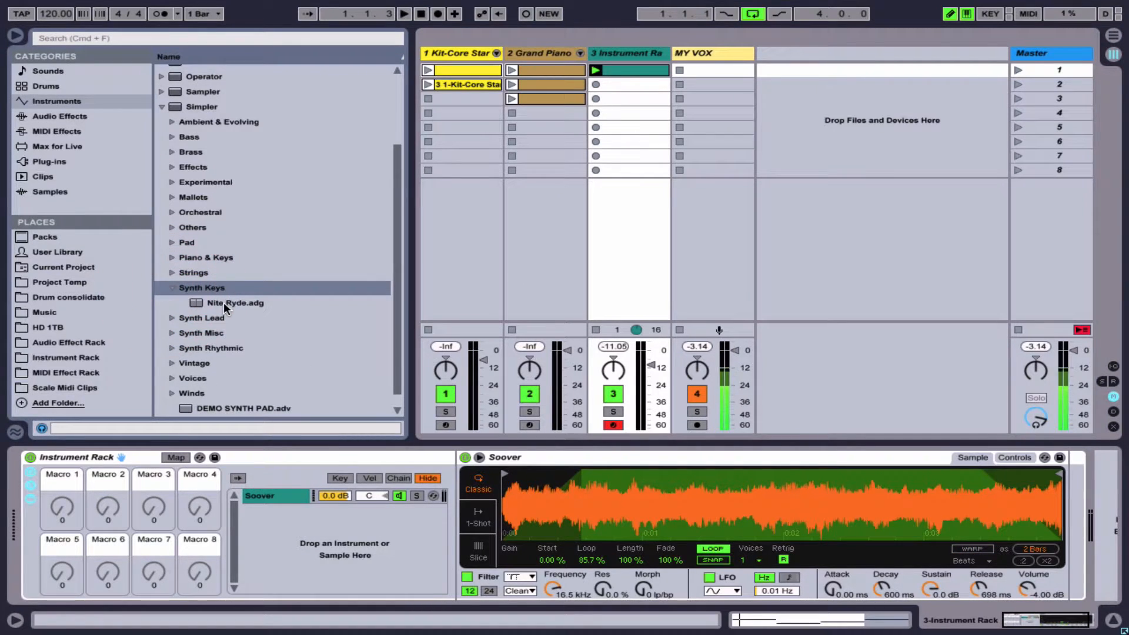
left_click_drag(224, 302, 290, 532)
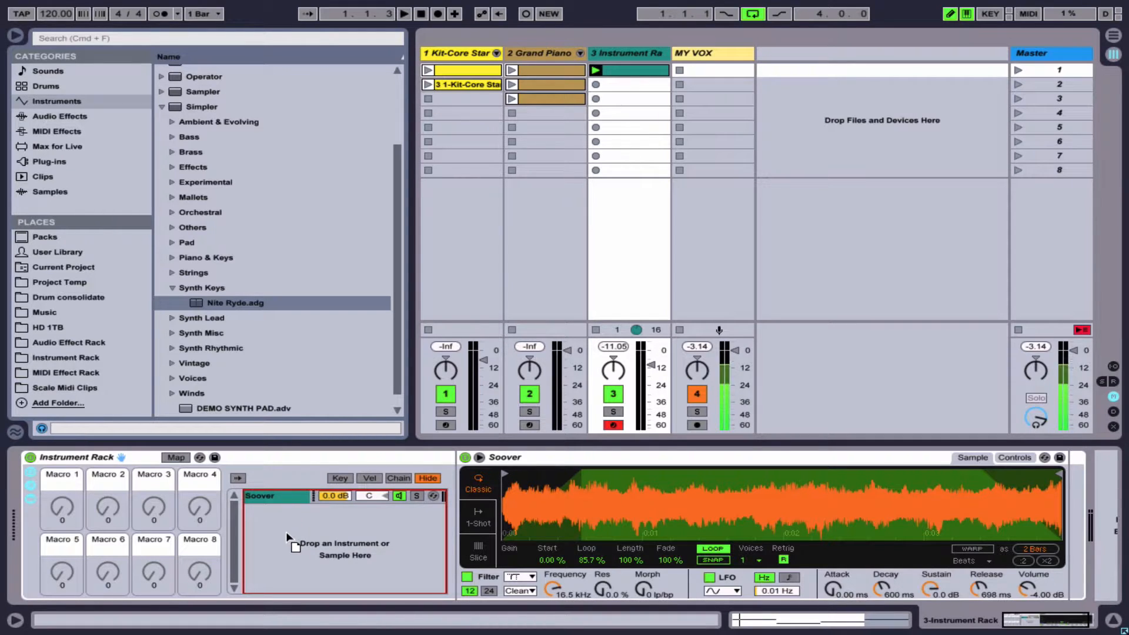
left_click_drag(287, 534, 284, 531)
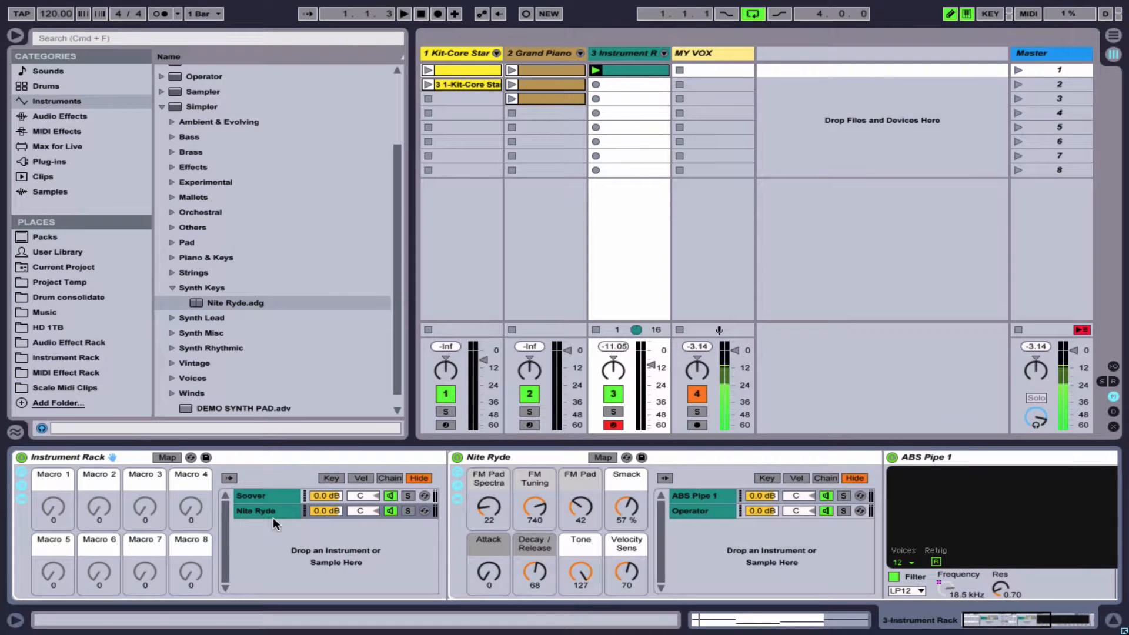
- Deactivate the Soover chain, select the Nite Ryde chain and play the clip through it
left_click(267, 509)
left_click(392, 495)
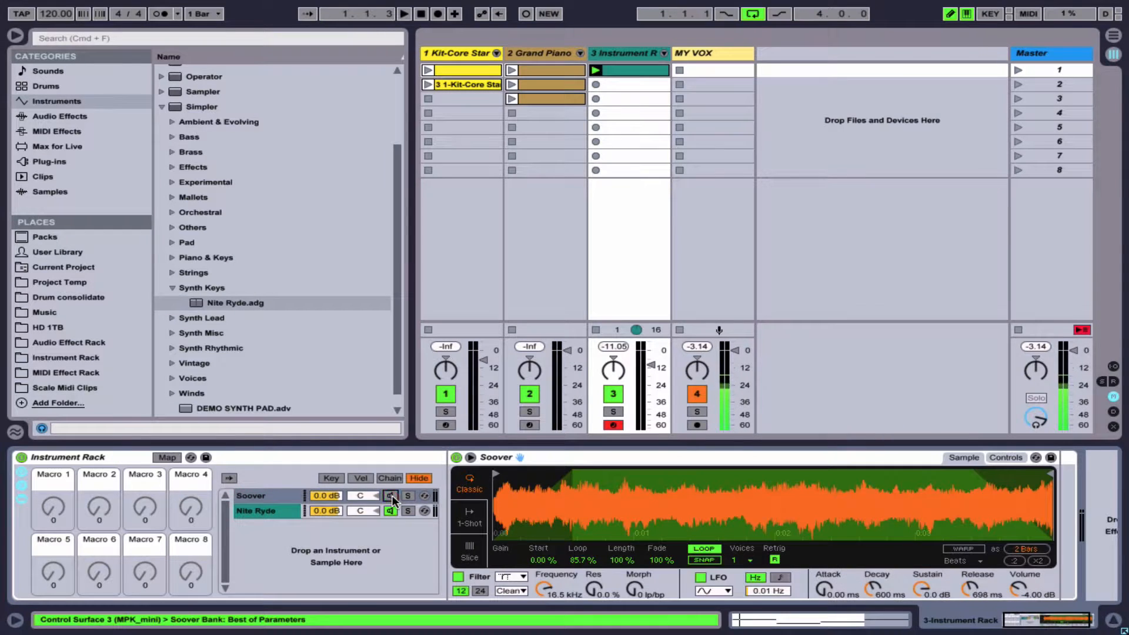
left_click(271, 510)
key("space")
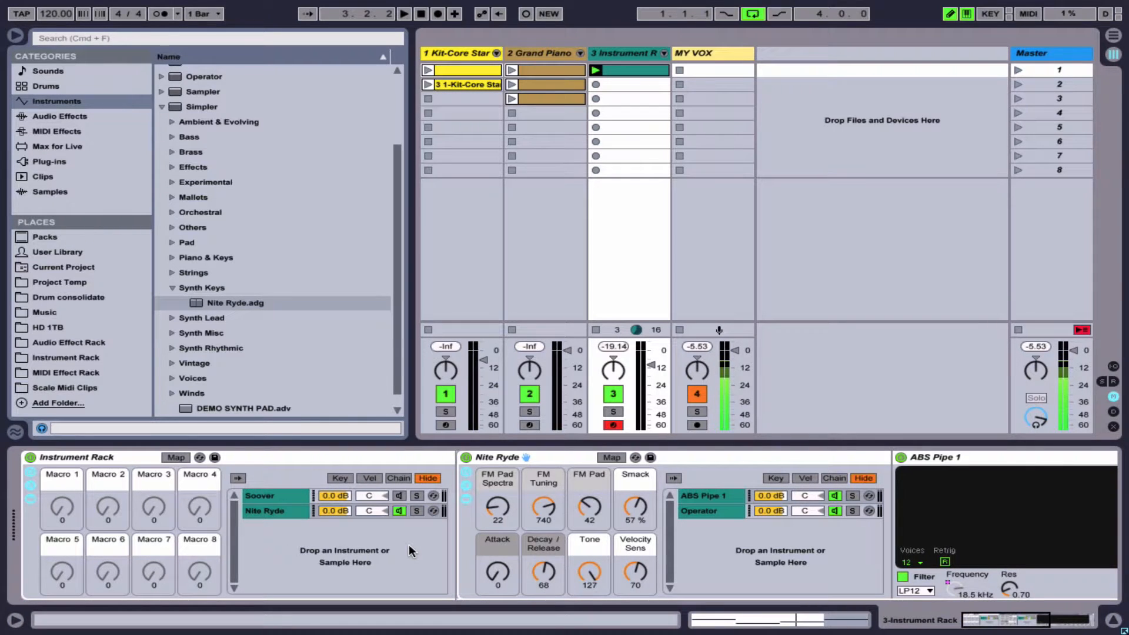
- Add the Arpeggiator preset Bach 16th.adv to the Nite Ryde chain and play the clip to hear it
left_click(68, 132)
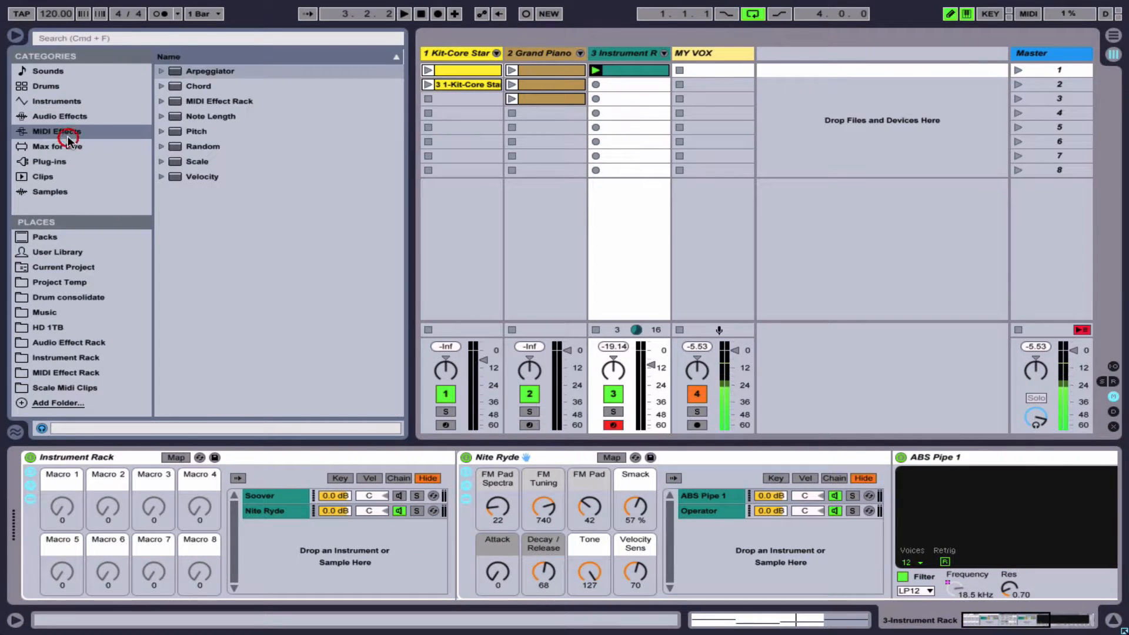
left_click(161, 71)
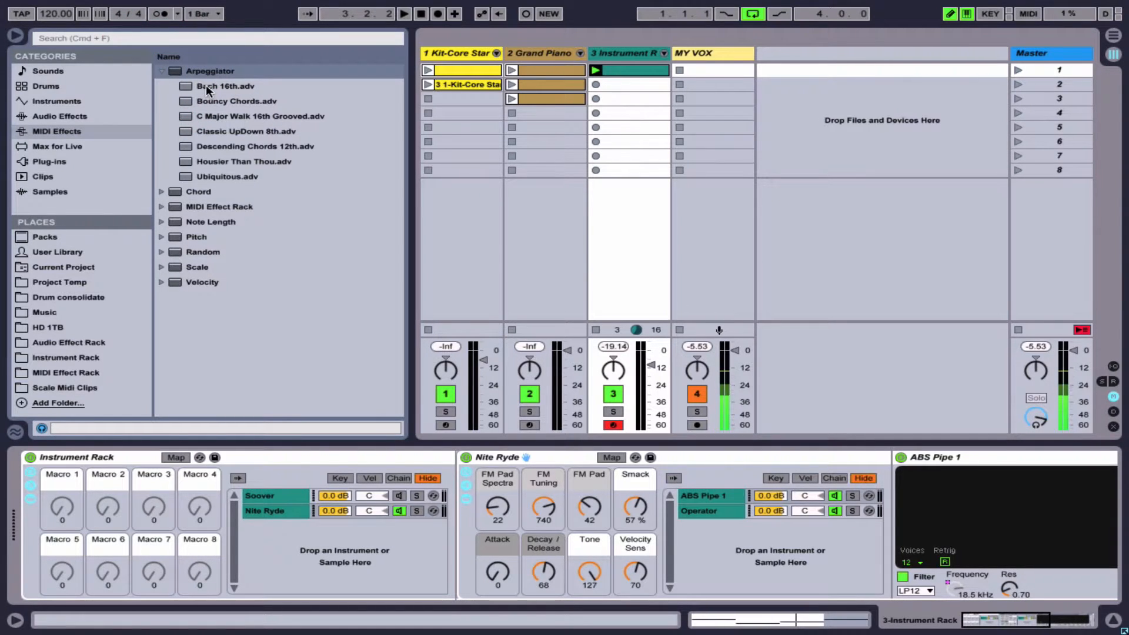
left_click_drag(206, 85, 290, 512)
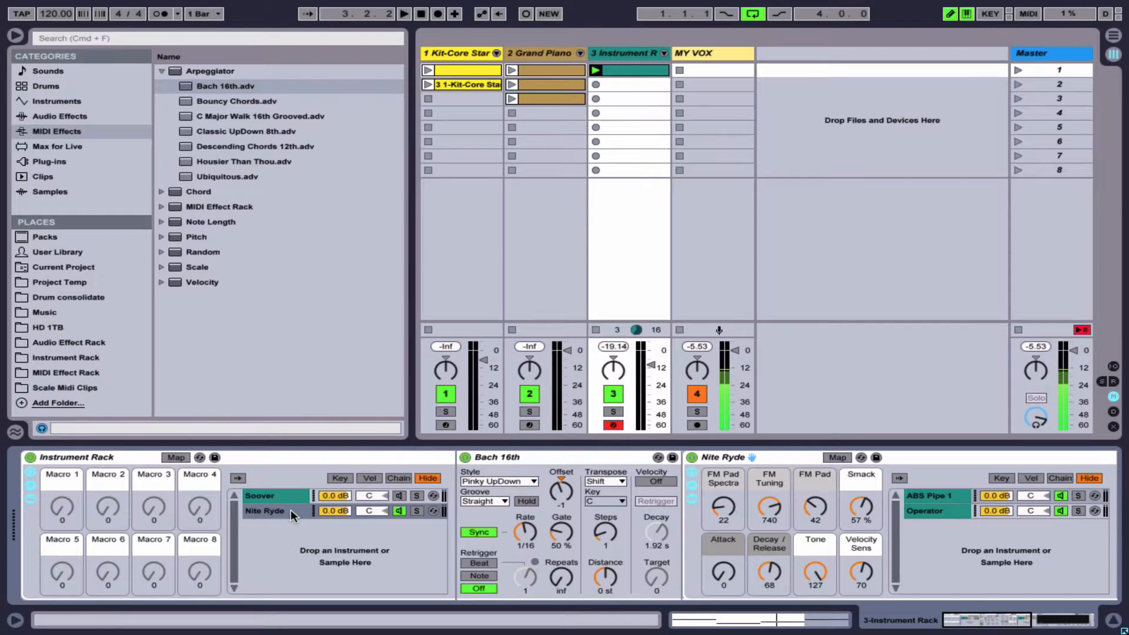
key("space")
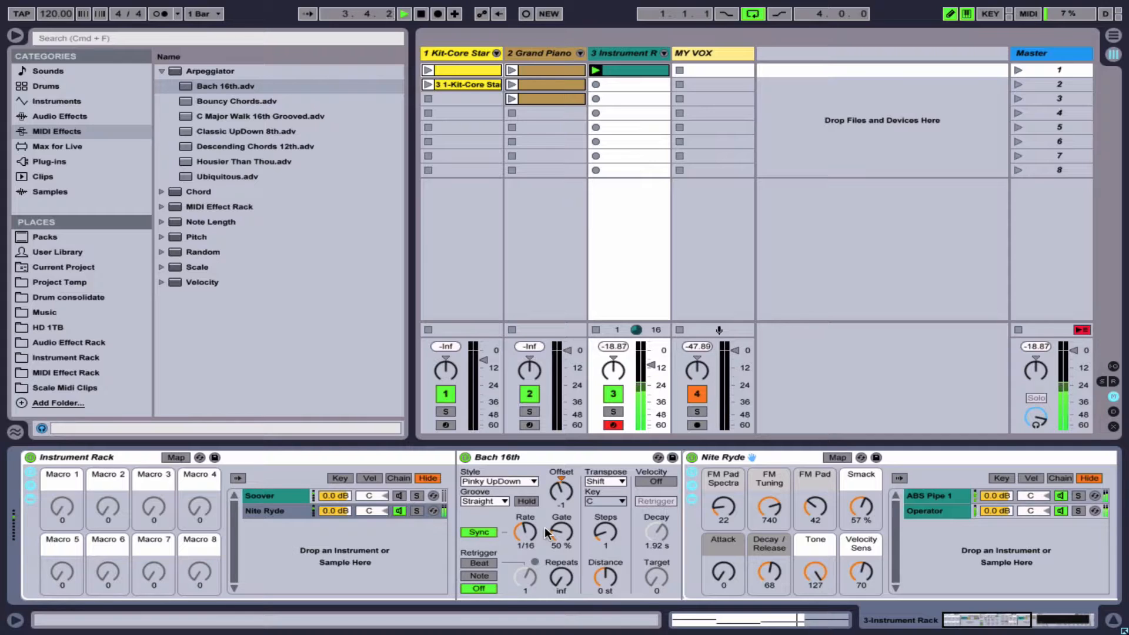
key("space")
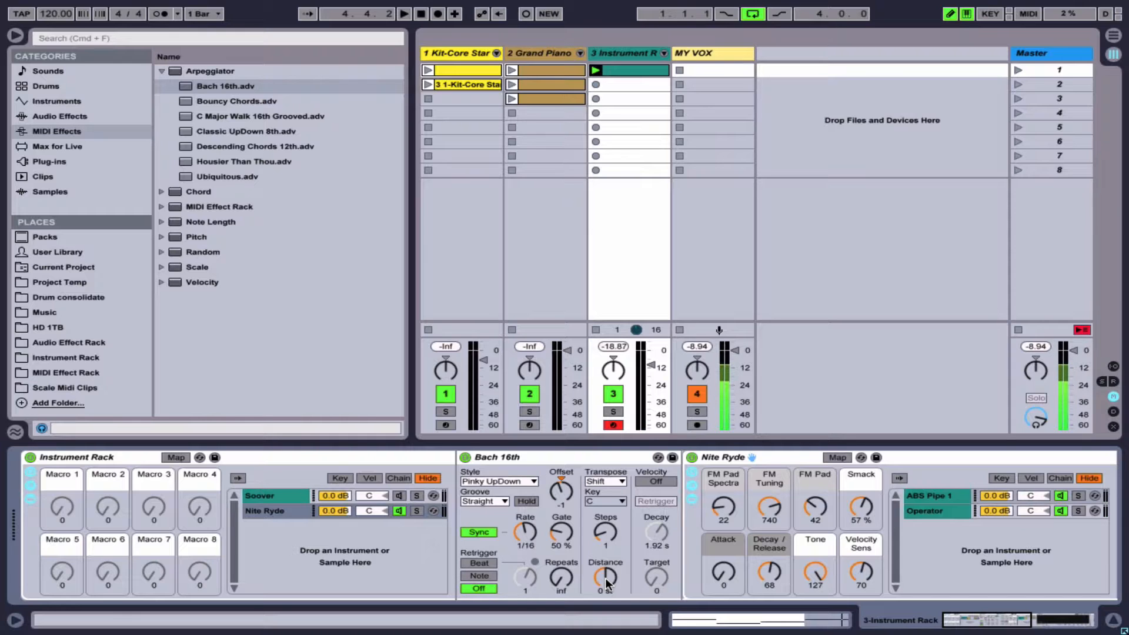
- Add the Mixing & Mastering audio effect rack Overdriven Tape Master.adg to the Nite Ryde chain and review the chain's devices
left_click(53, 116)
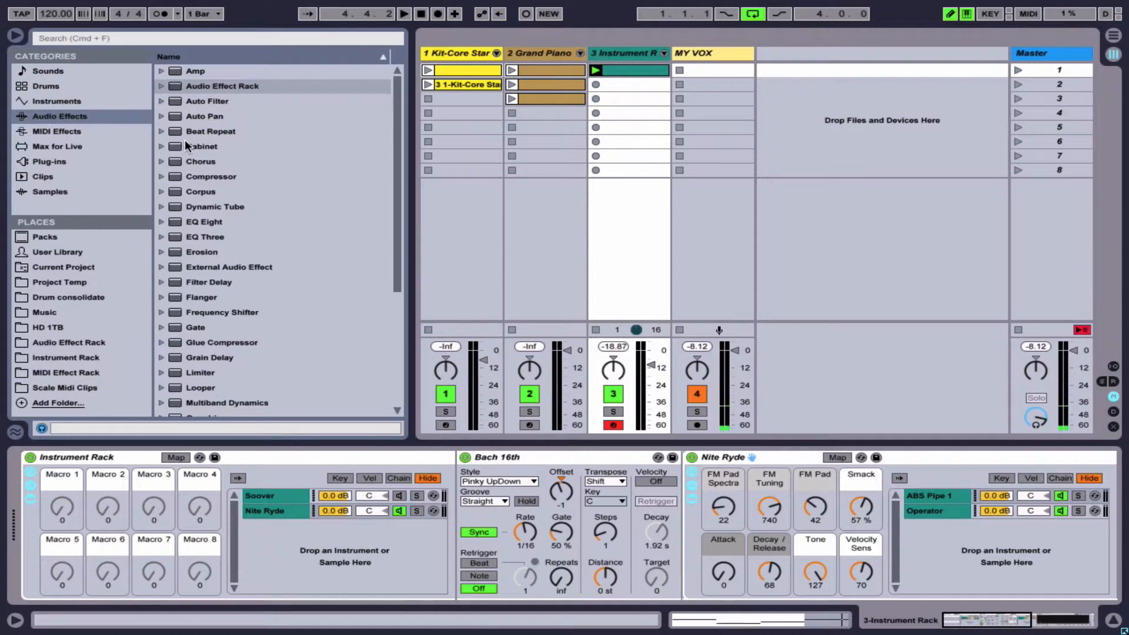
left_click(161, 85)
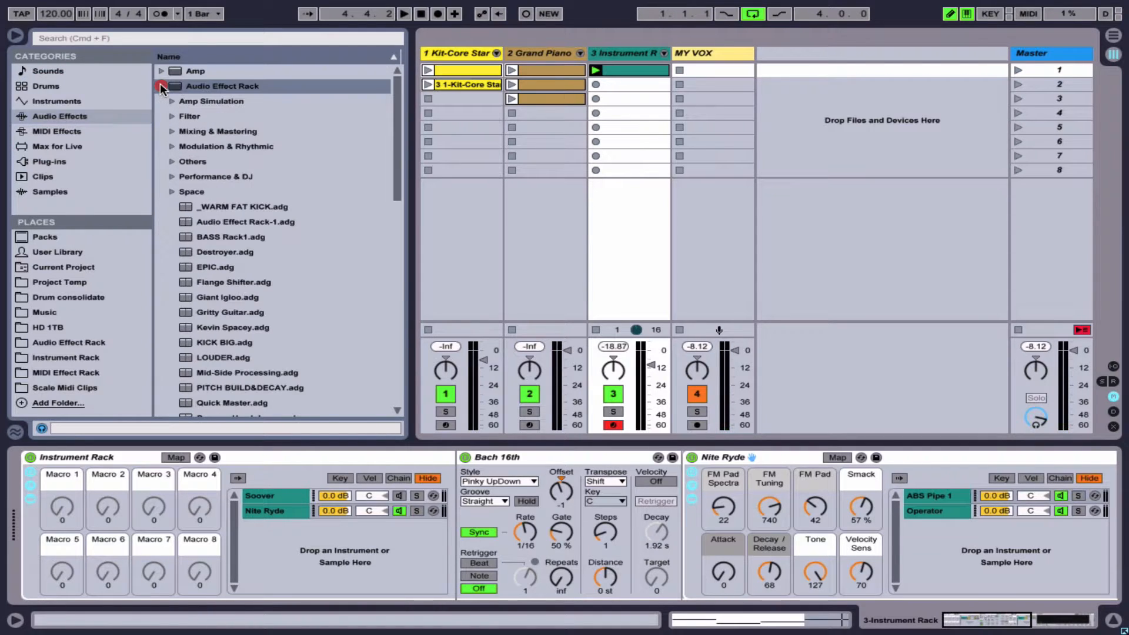
left_click(171, 131)
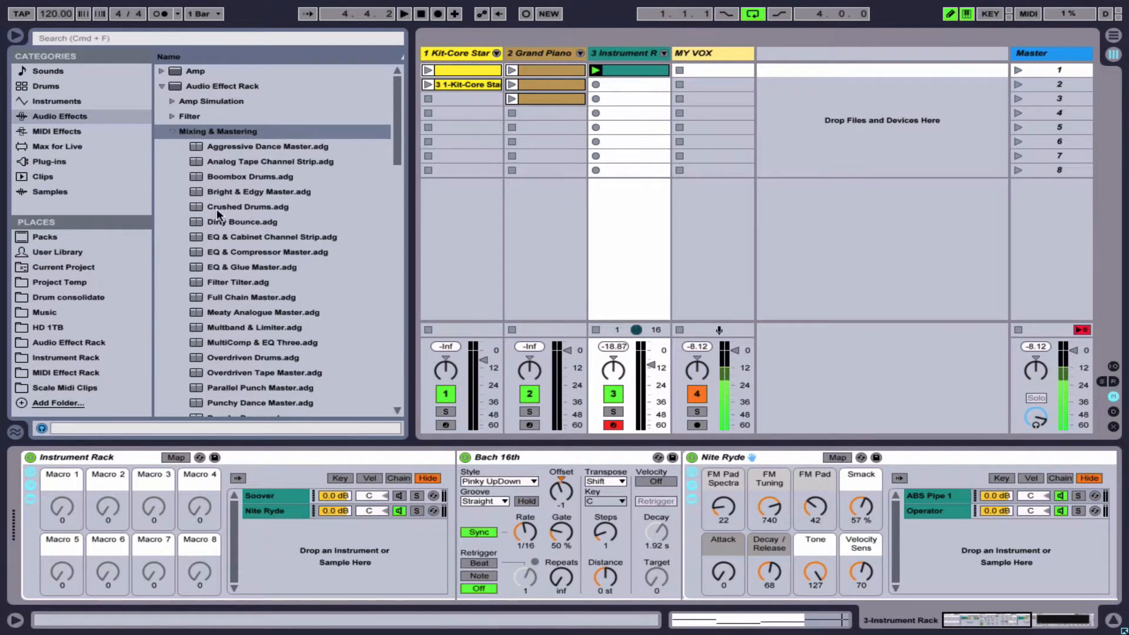
left_click(241, 373)
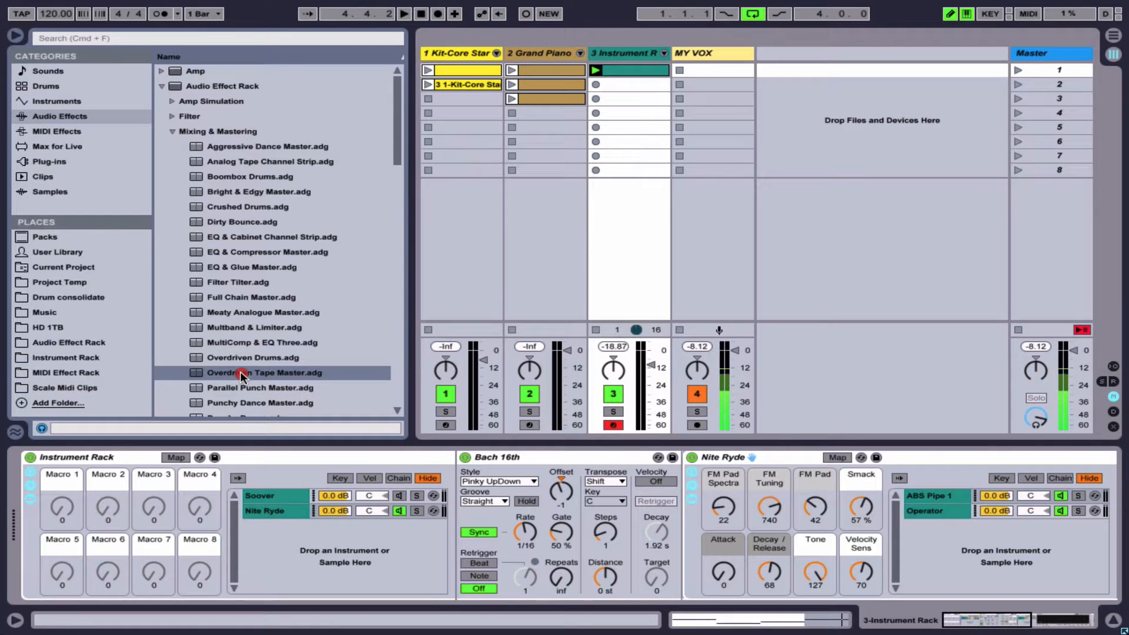
left_click_drag(241, 373, 274, 513)
key("space")
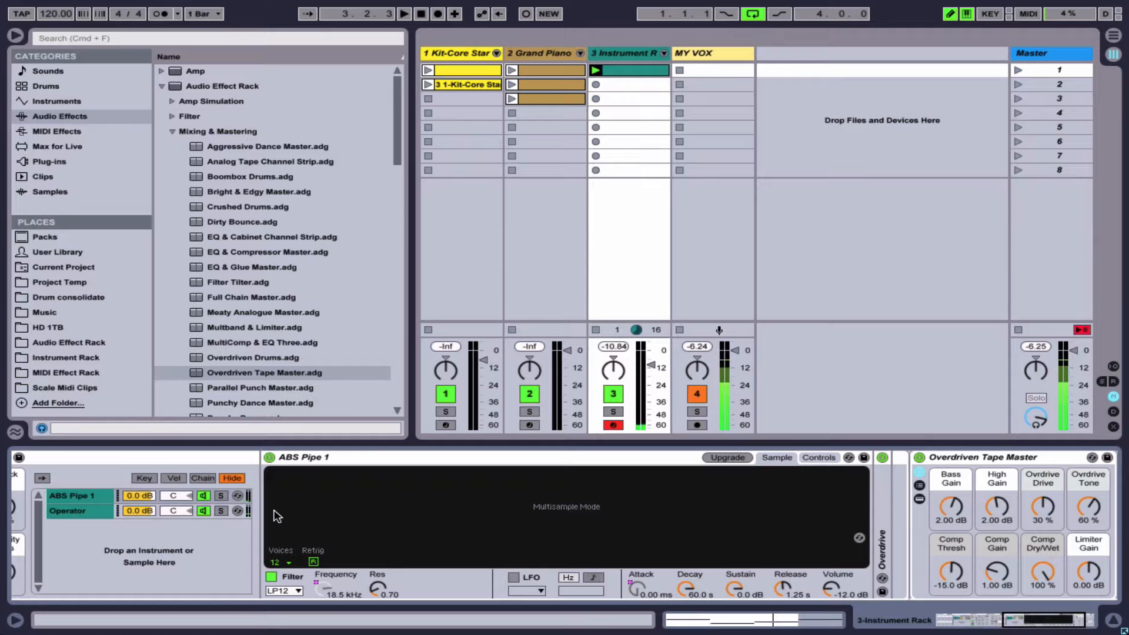
scroll(273, 509, "left", 10)
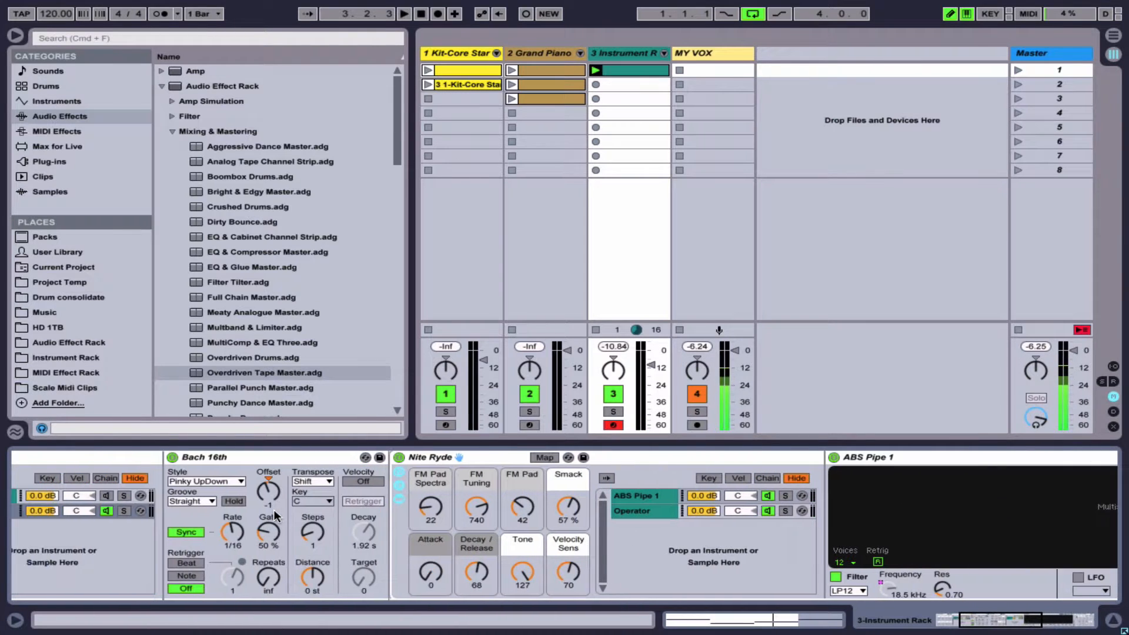
scroll(274, 509, "left", 5)
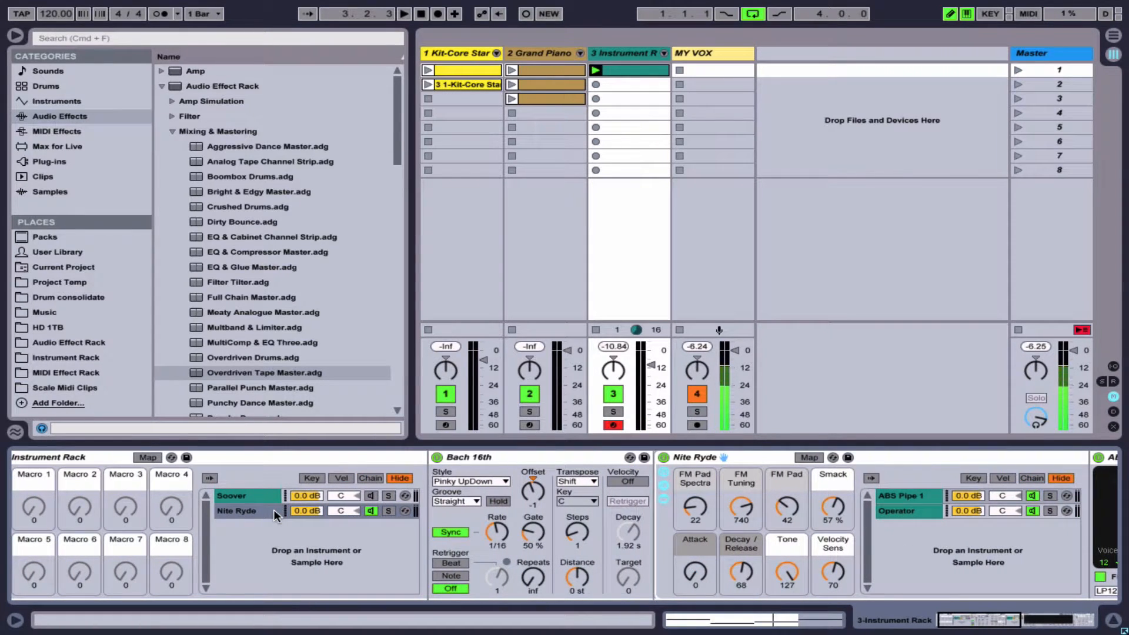
- Select the Soover chain, reactivate it and play the clip through both chains, stopping playback at the end
scroll(274, 509, "left", 2)
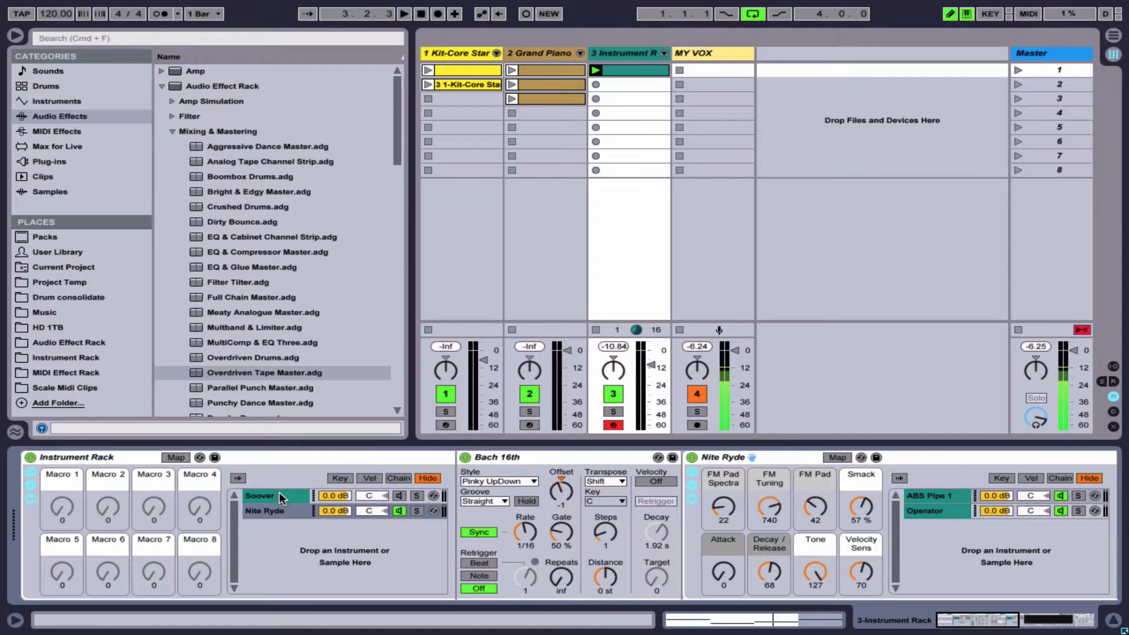
left_click(279, 493)
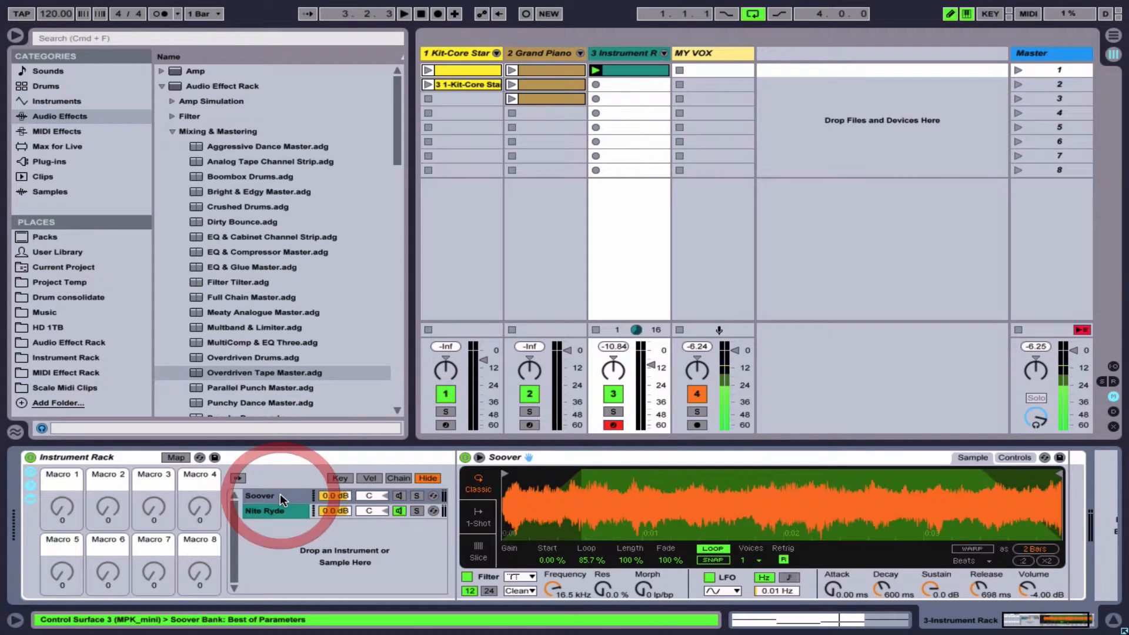
left_click(398, 496)
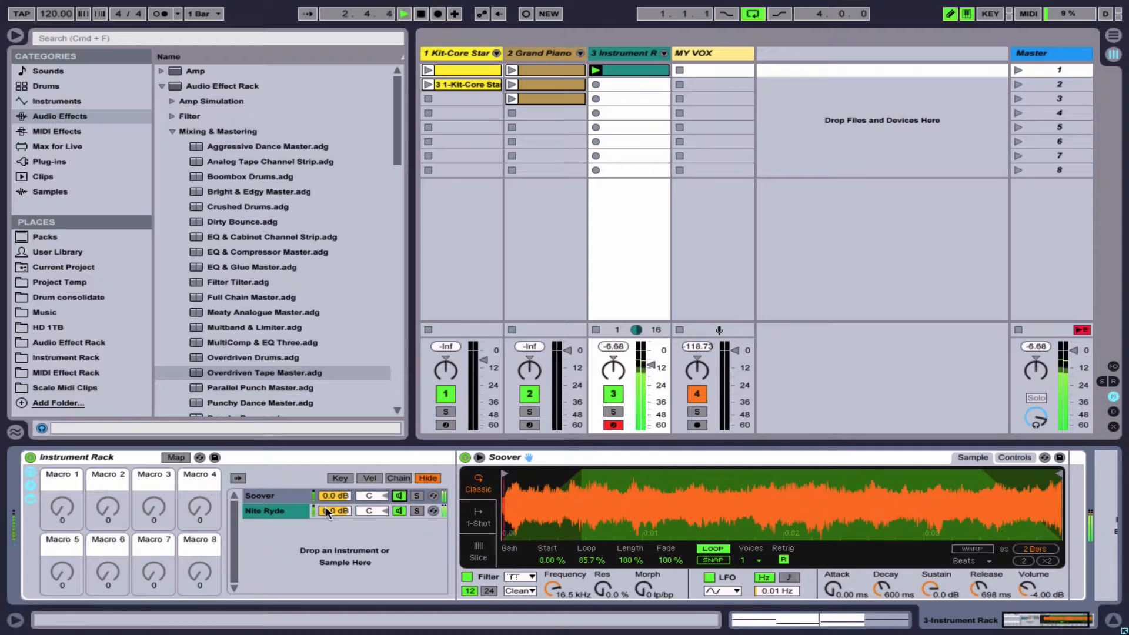
key("space")
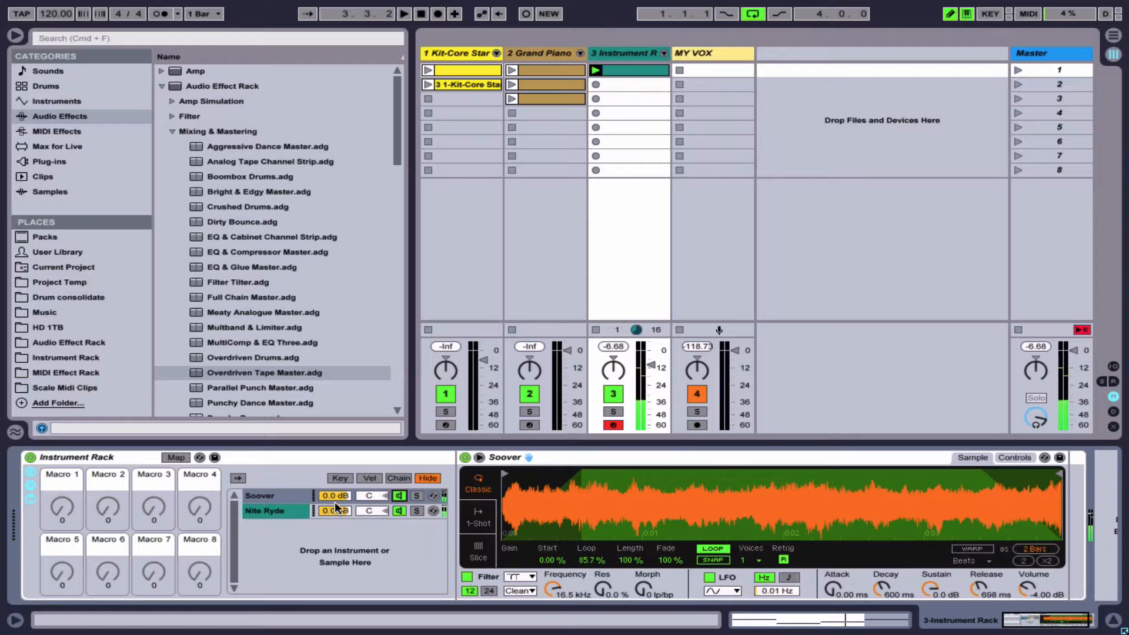
- Lower the Soover chain's volume to -2.0 dB while playing the clip to balance it against Nite Ryde
left_click_drag(338, 497, 338, 508)
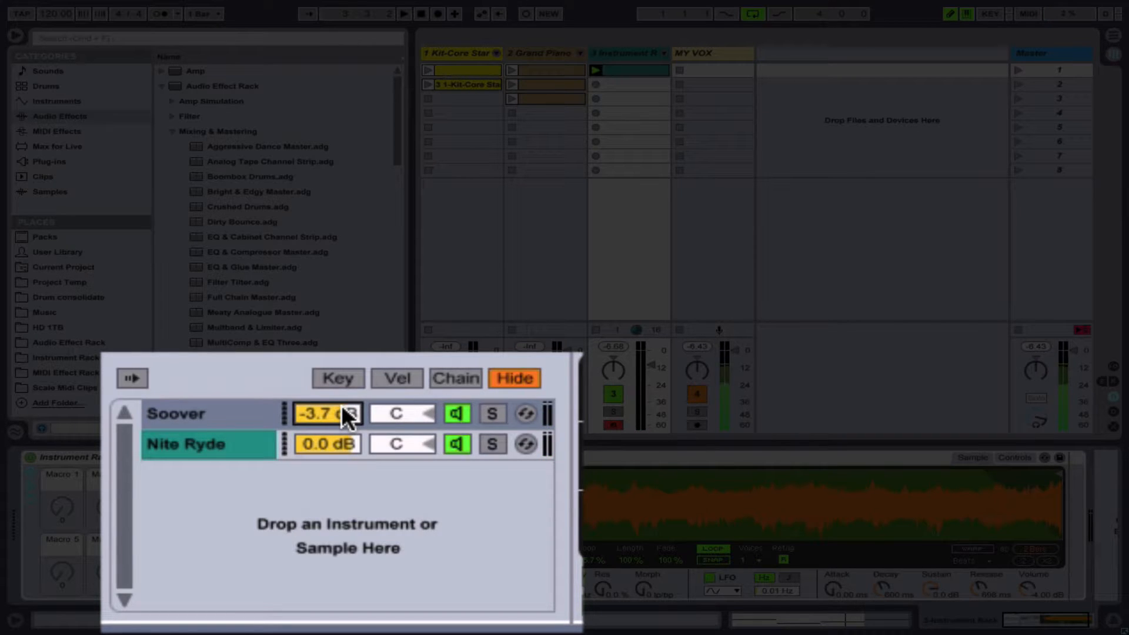
key("space")
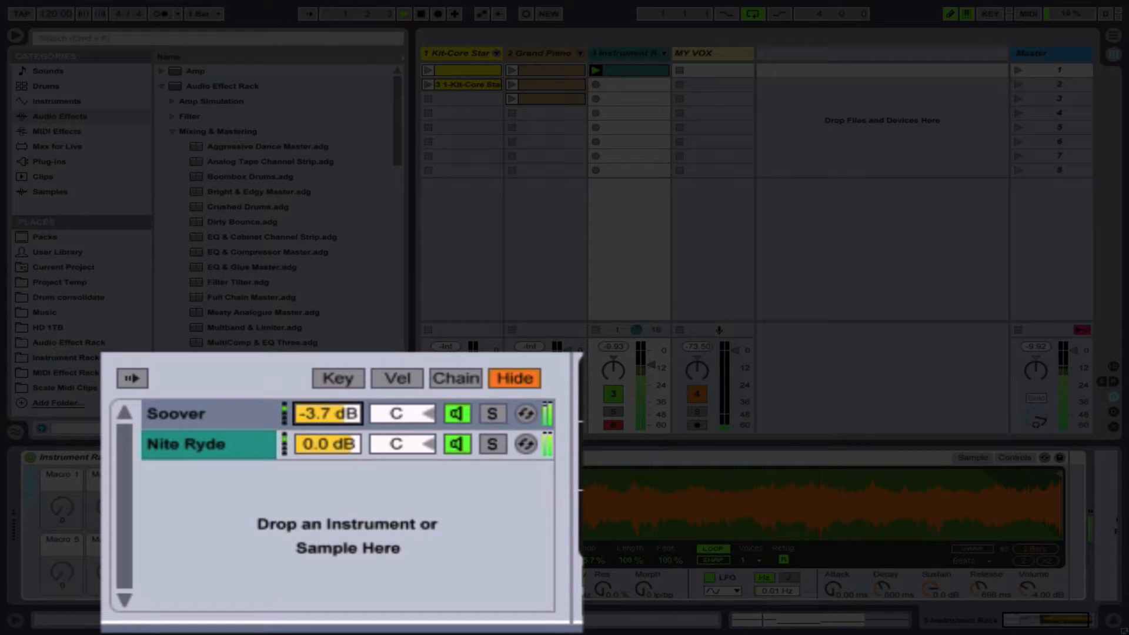
left_click_drag(328, 413, 328, 407)
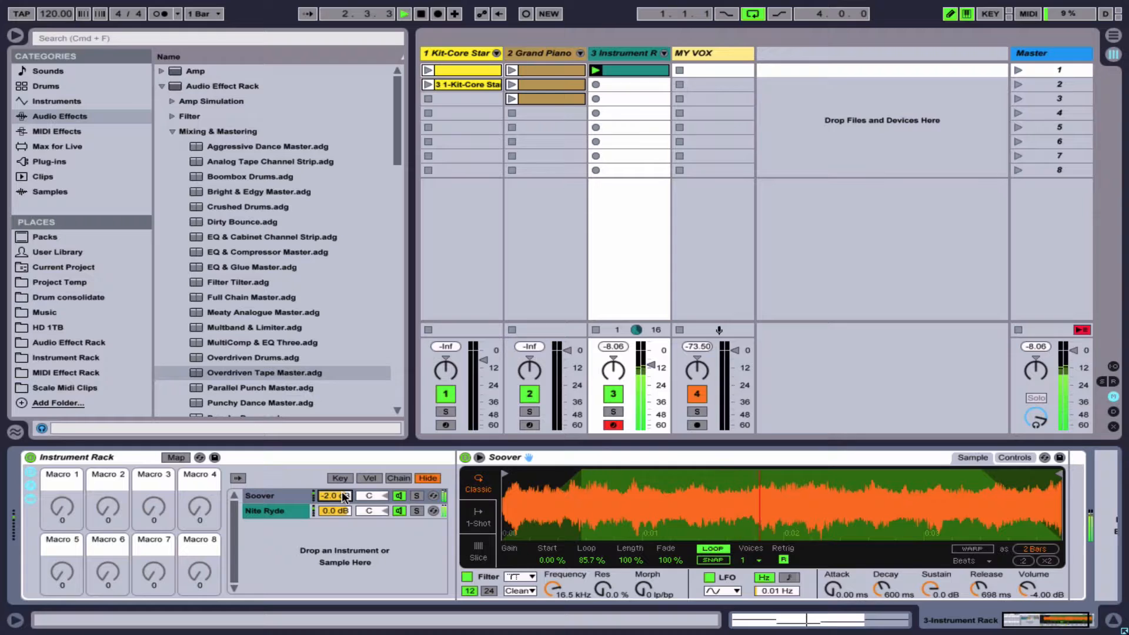
key("space")
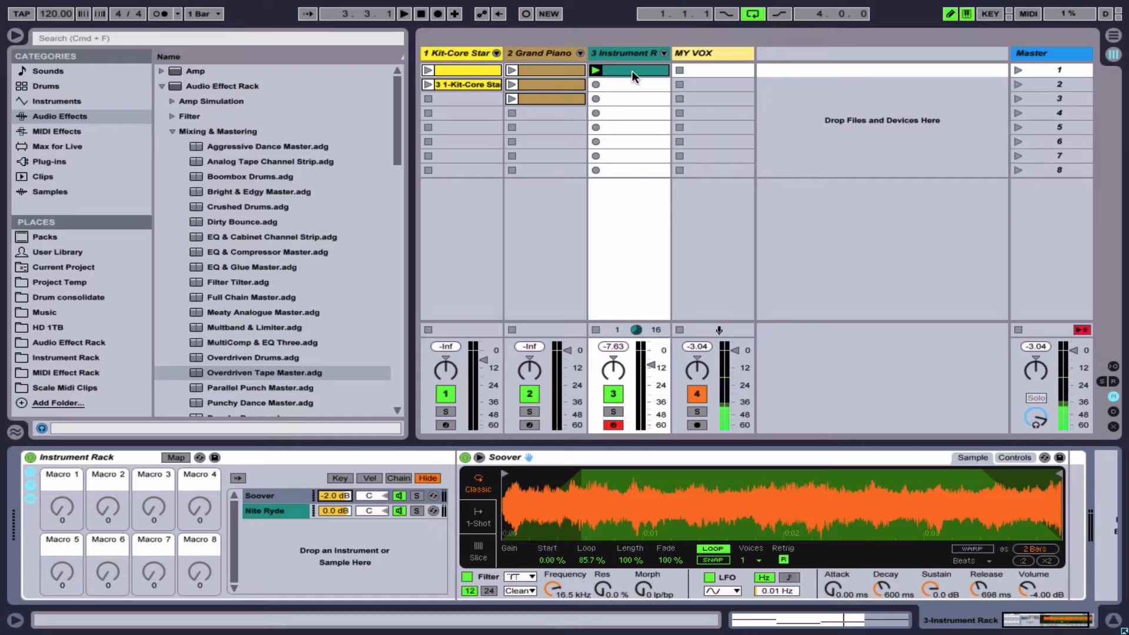
- Select the Instrument Rack track and switch between the Soover and Nite Ryde chains to view the devices in each
left_click(632, 52)
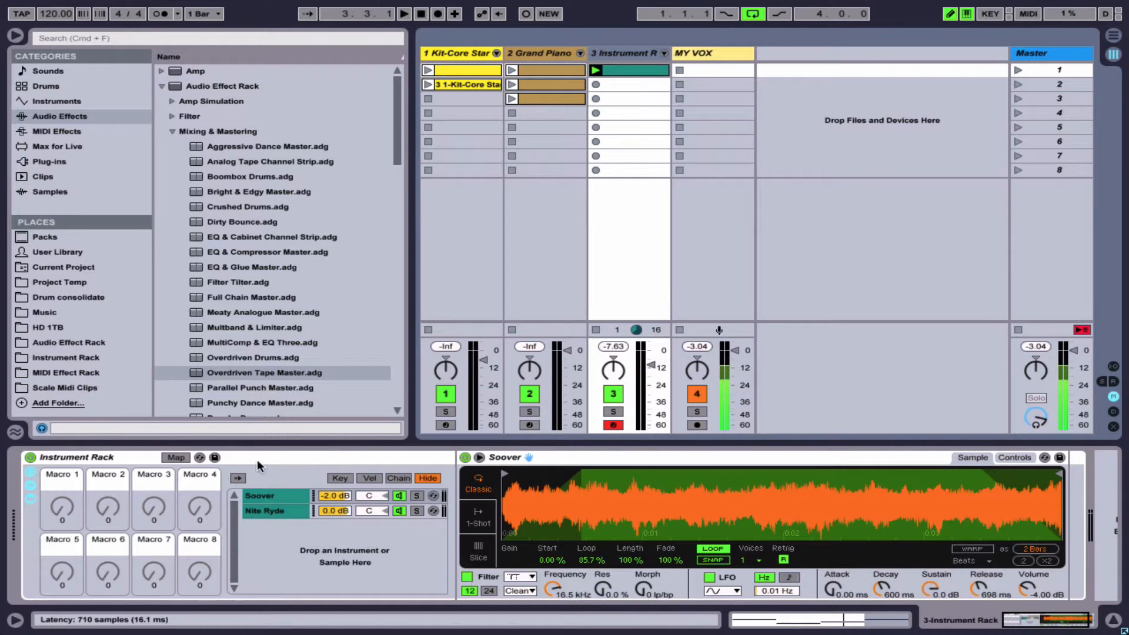
left_click(274, 495)
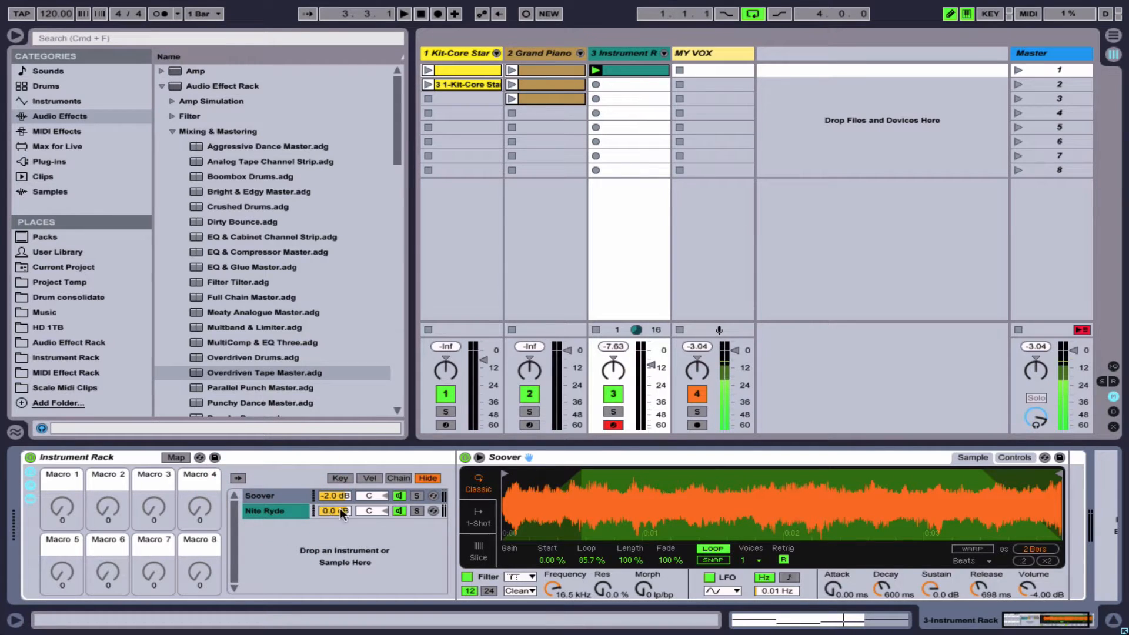
left_click(305, 510)
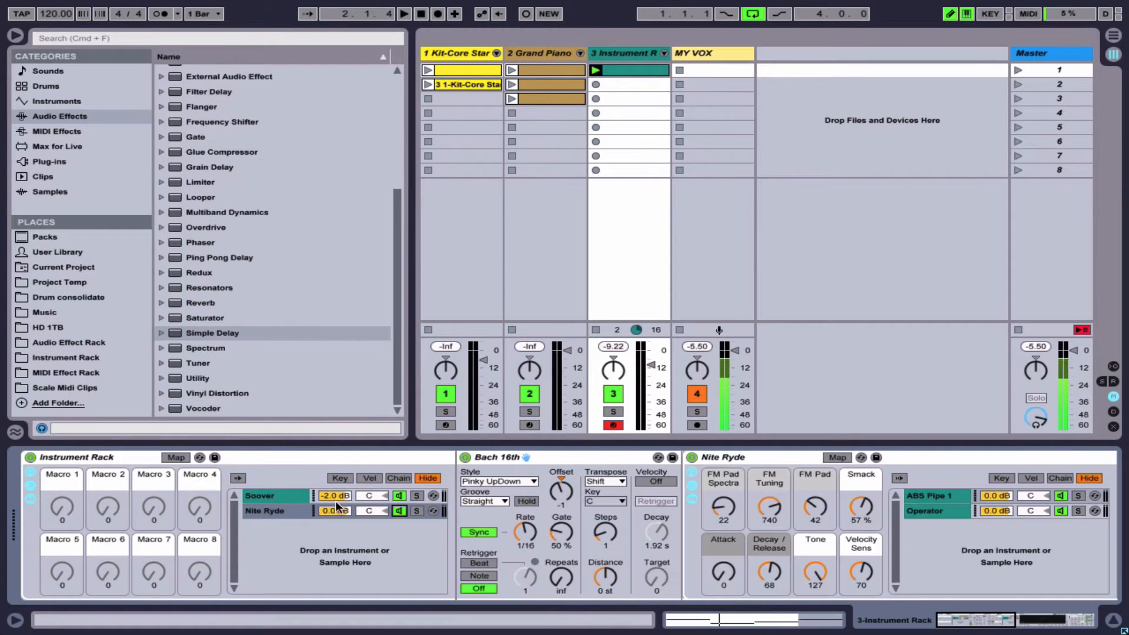
left_click(281, 496)
left_click(277, 510)
- Map the Dry/Wet of the Soover chain's Gymnasium reverb to Macro 1 and set that macro to 29 %
left_click(293, 494)
scroll(556, 518, "right", 10)
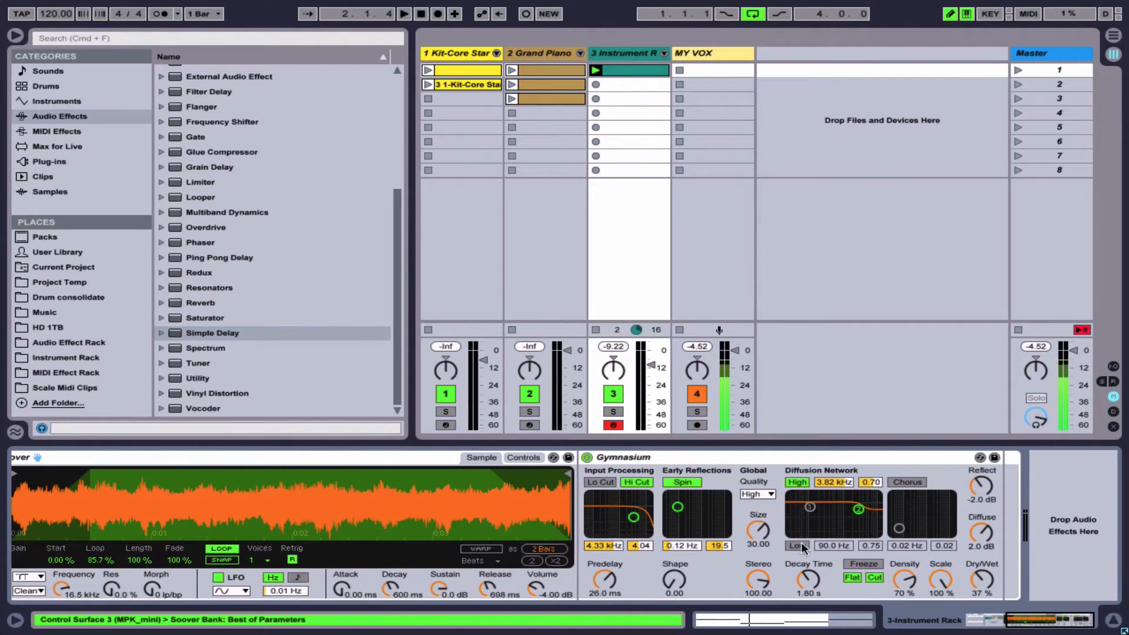
right_click(983, 579)
left_click(1039, 487)
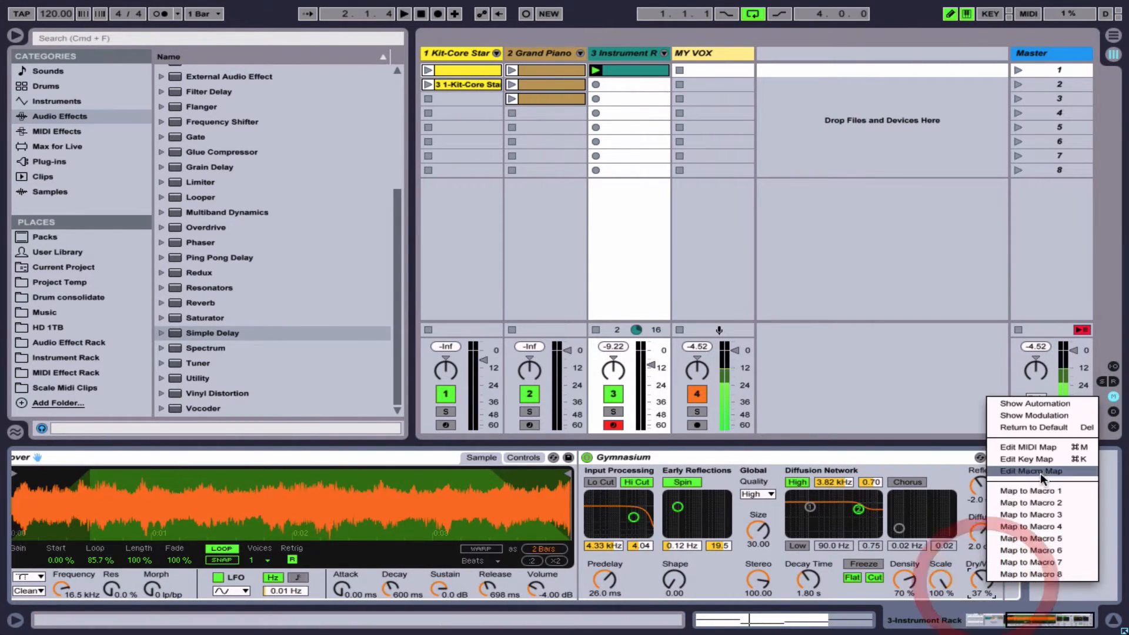
scroll(1003, 507, "left", 10)
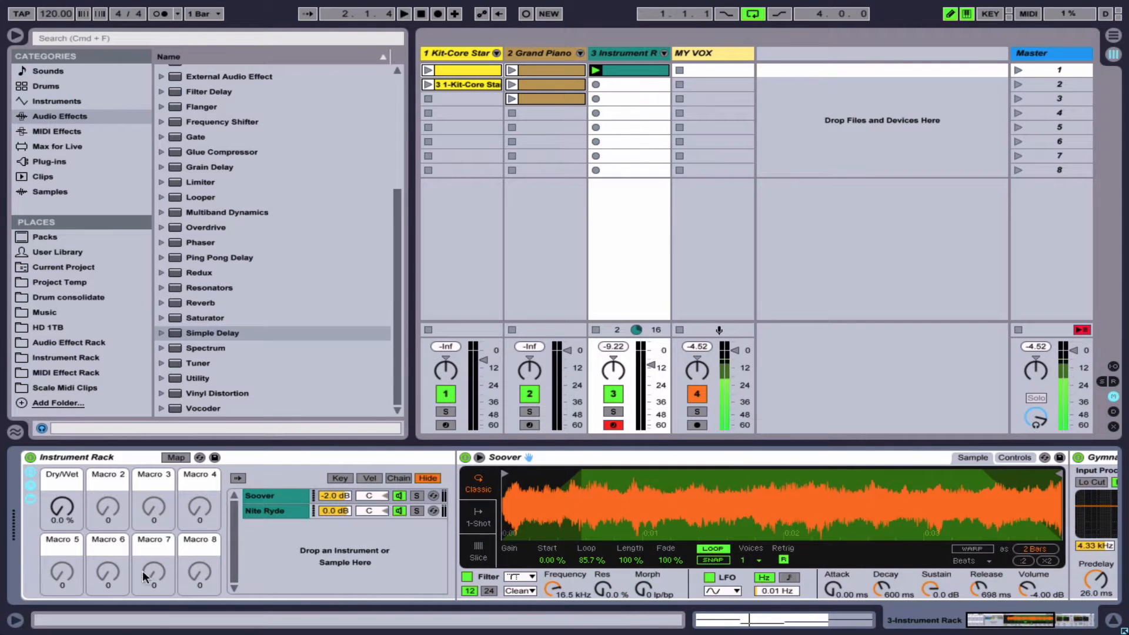
left_click_drag(61, 507, 61, 486)
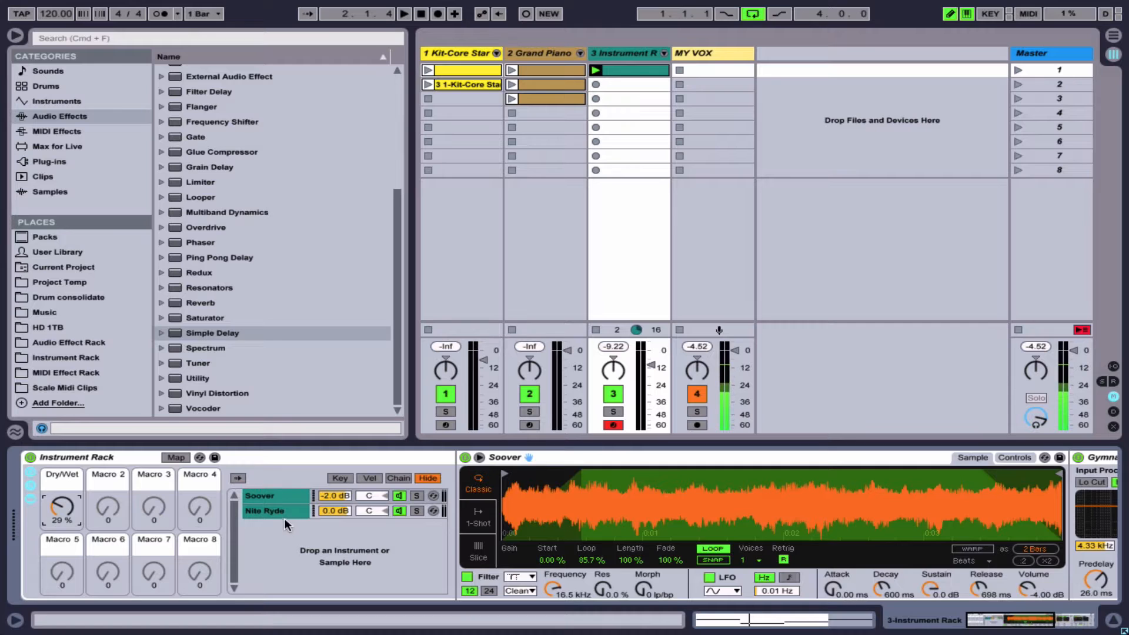
- Map the Dry/Wet of the Nite Ryde chain's Simple Delay to Macro 2 and set that macro to 30 %
left_click(282, 518)
scroll(327, 538, "right", 10)
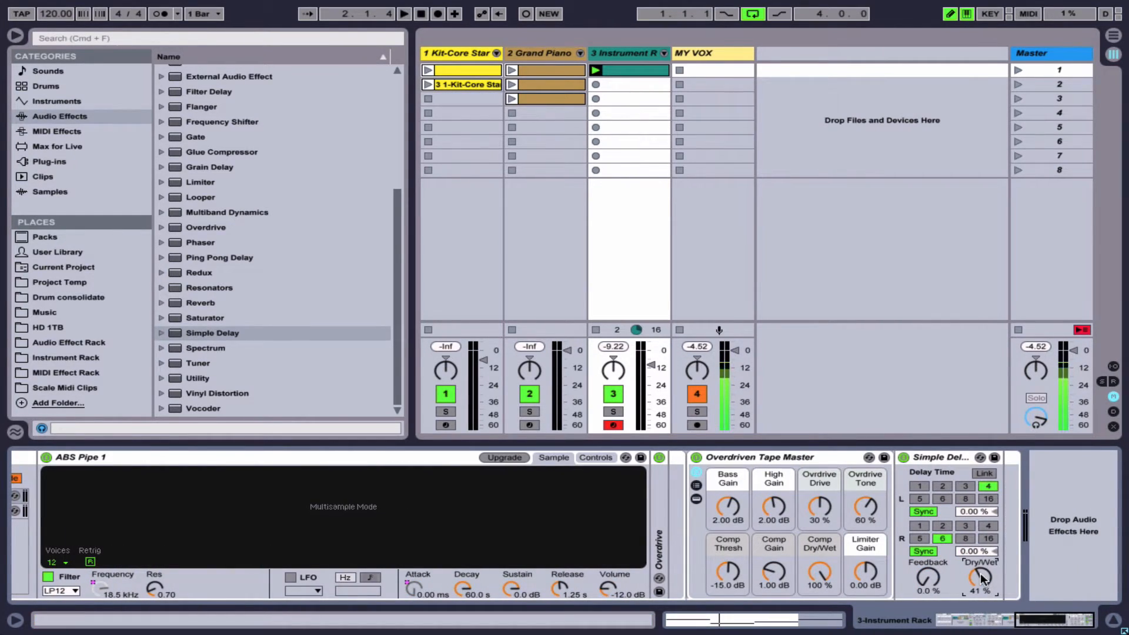
right_click(981, 579)
left_click(990, 524)
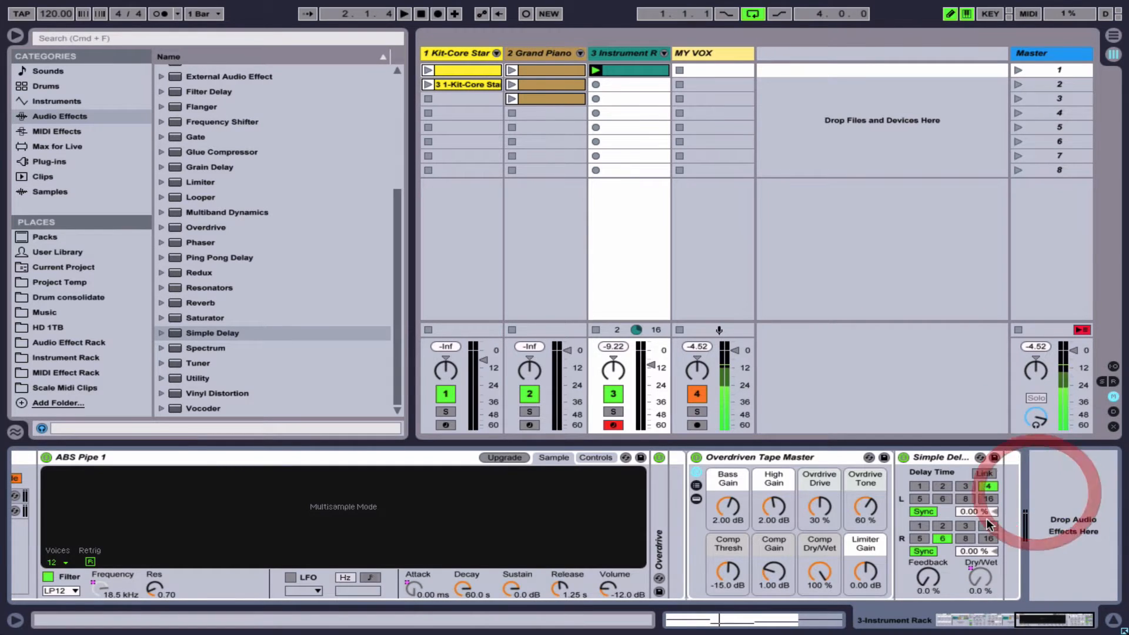
left_click_drag(125, 513, 125, 499)
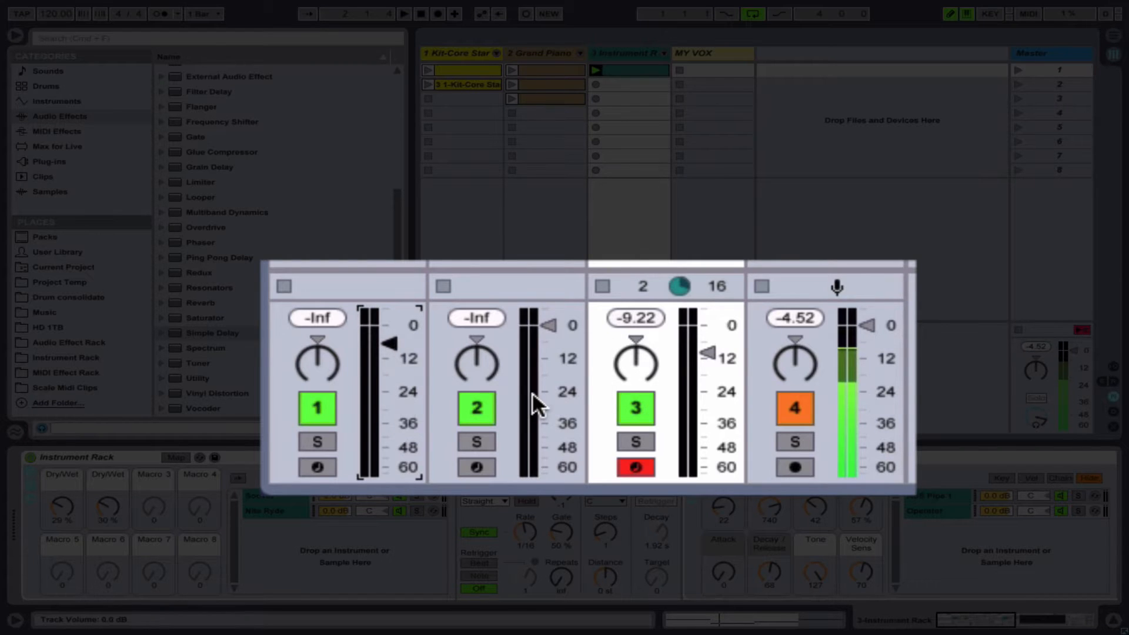
- Compare the third track's volume, activator, solo and pan controls with the Soover chain's own volume and pan controls
left_click(705, 345)
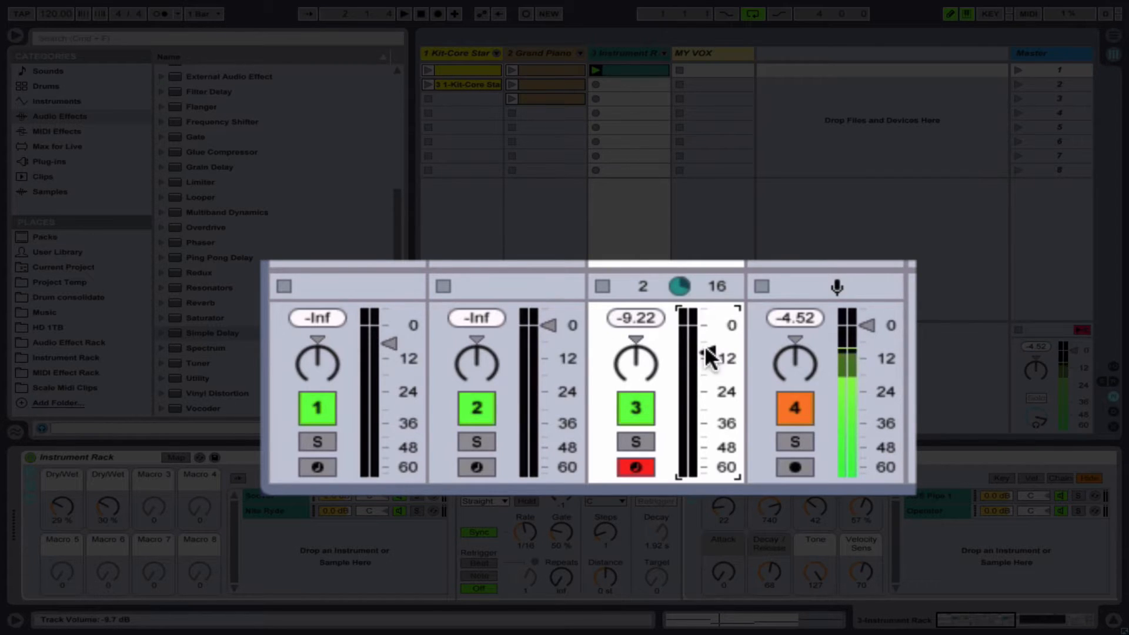
left_click(640, 408)
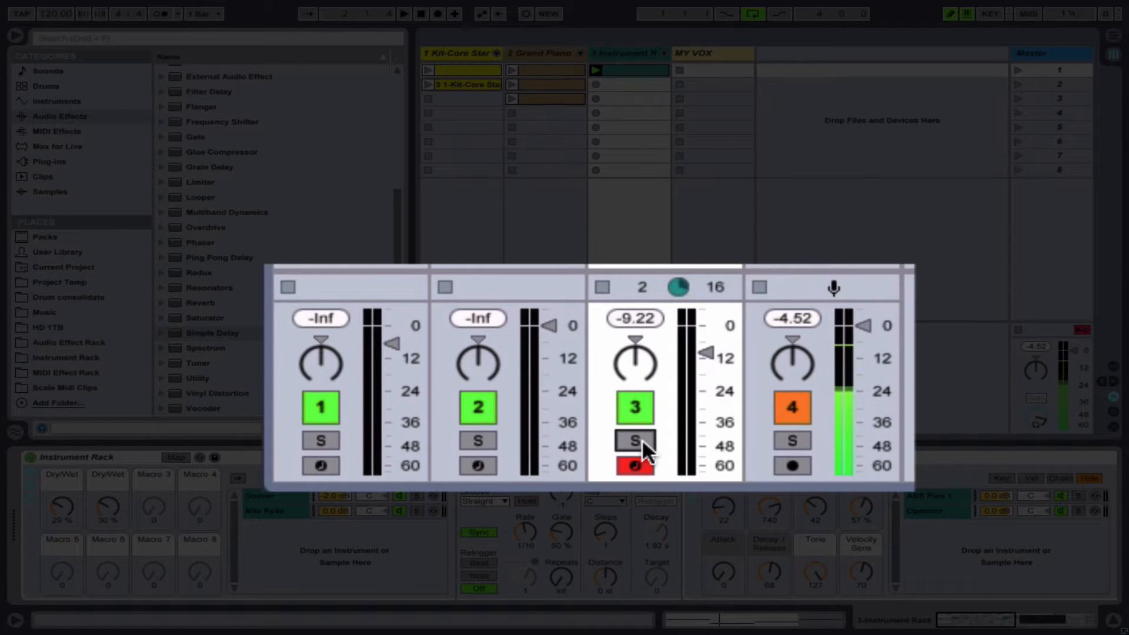
left_click(629, 356)
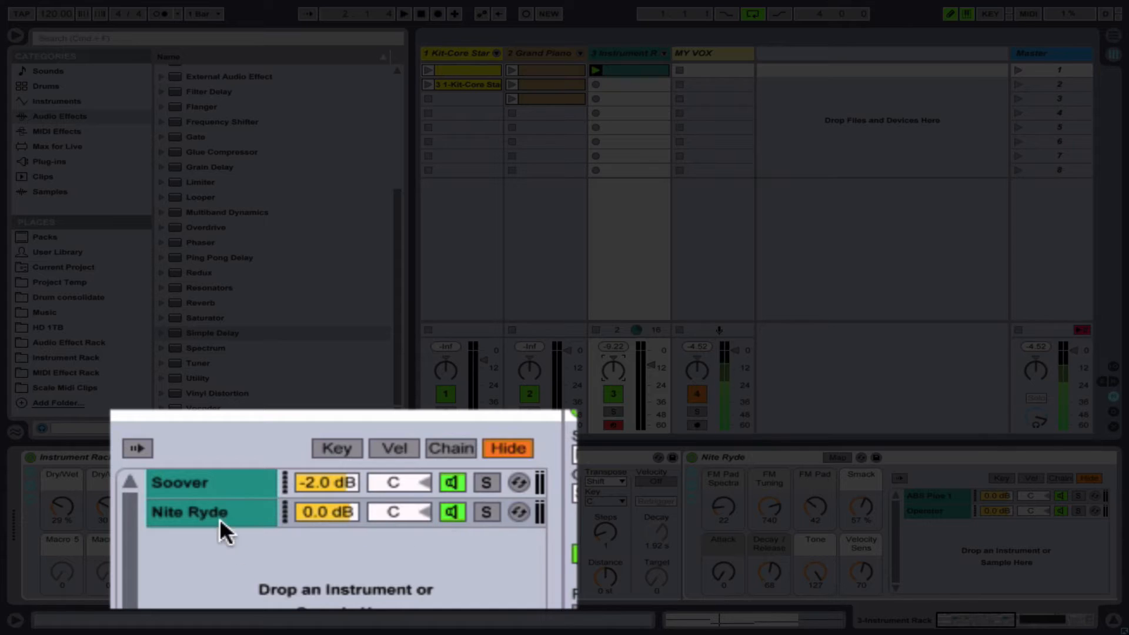
left_click(299, 547)
left_click(218, 474)
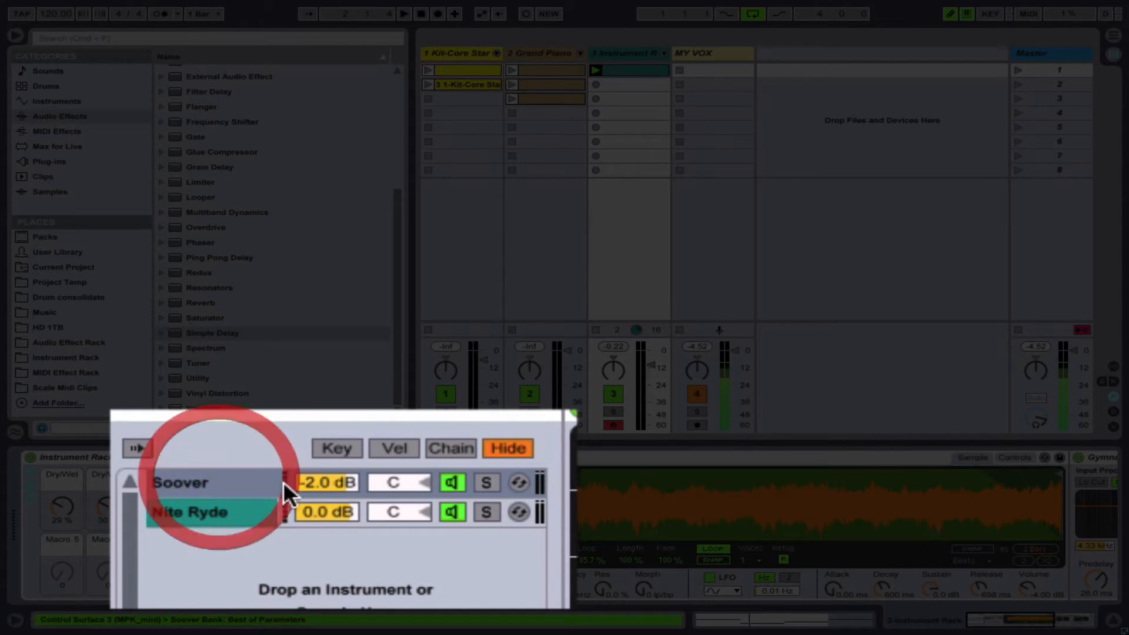
left_click(350, 481)
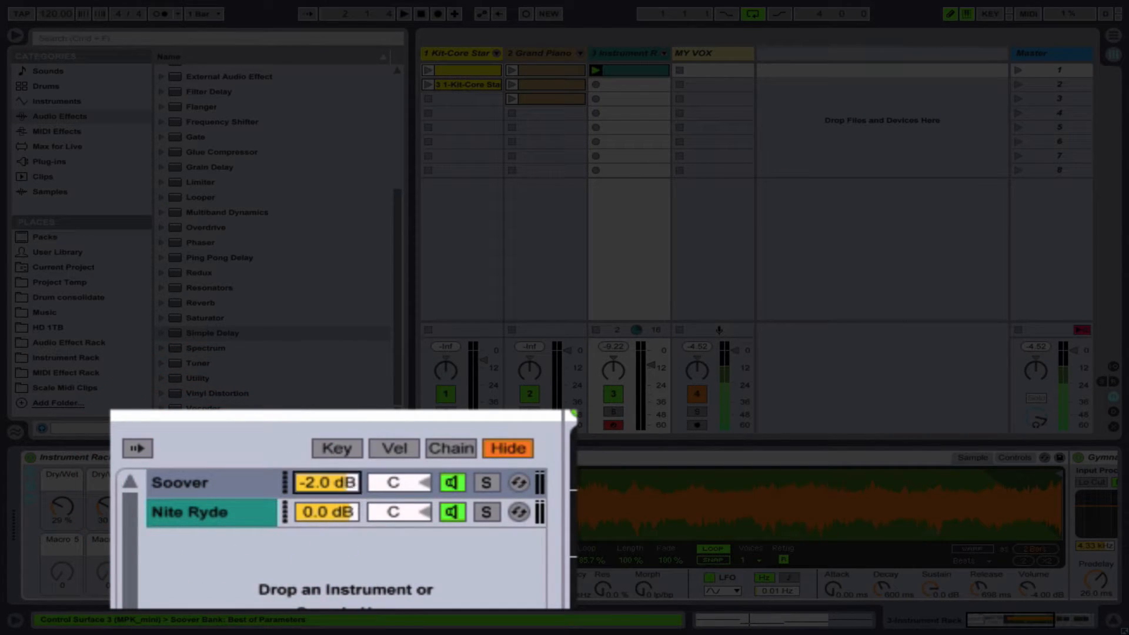
left_click(400, 481)
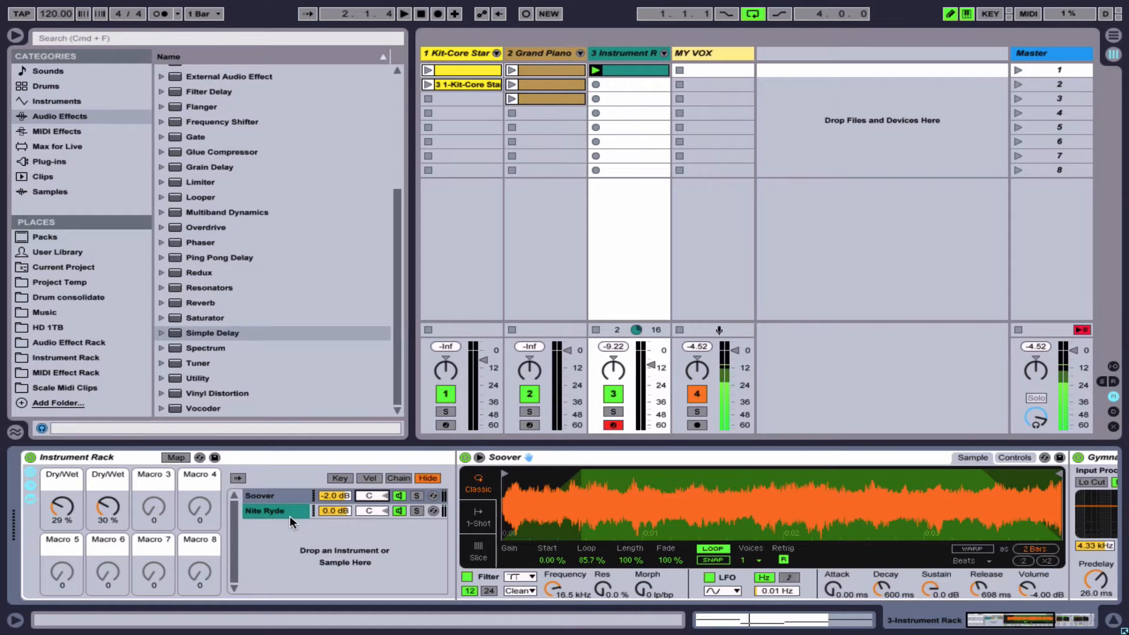
- Alternate between the Nite Ryde and Soover chains to compare how each one's devices sit inside the single rack track
left_click(289, 516)
left_click(283, 496)
left_click(622, 71)
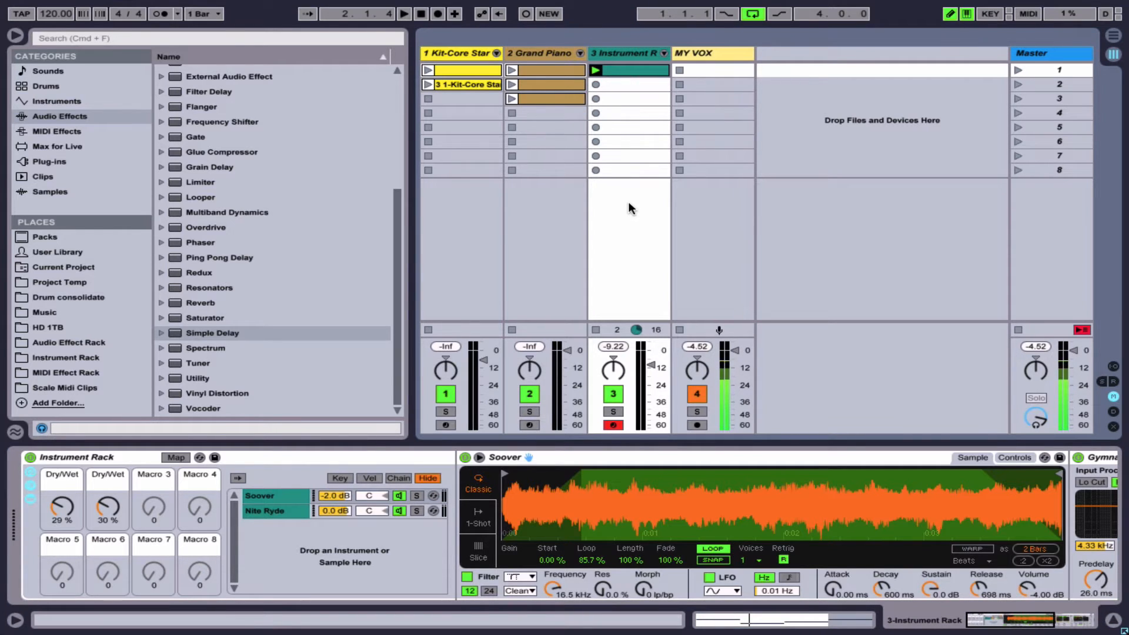
left_click(269, 493)
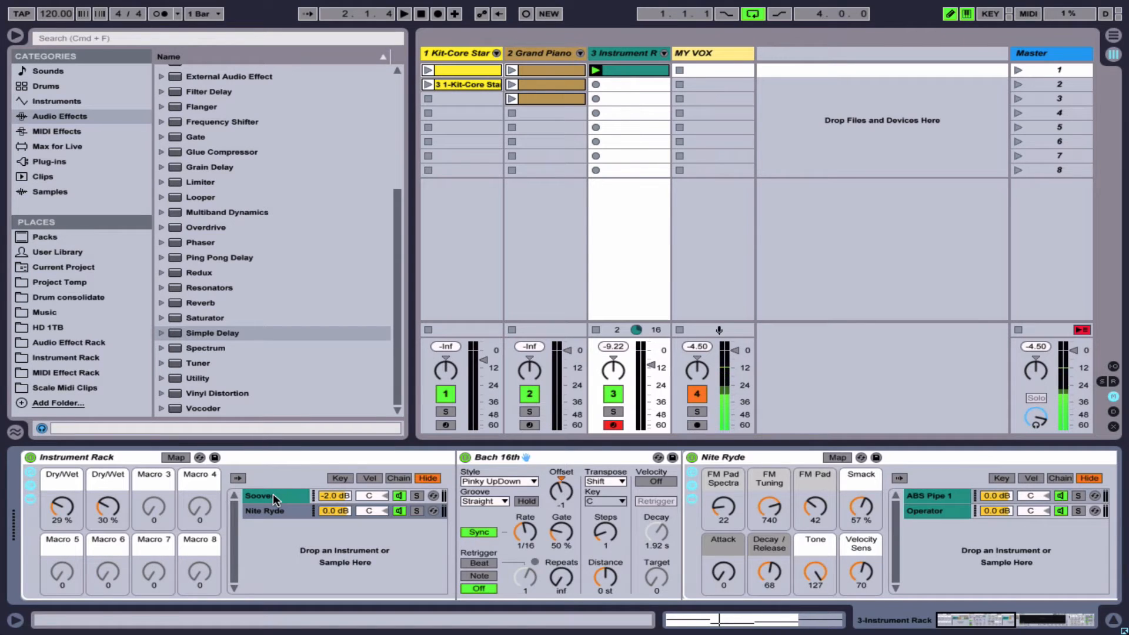
left_click(273, 493)
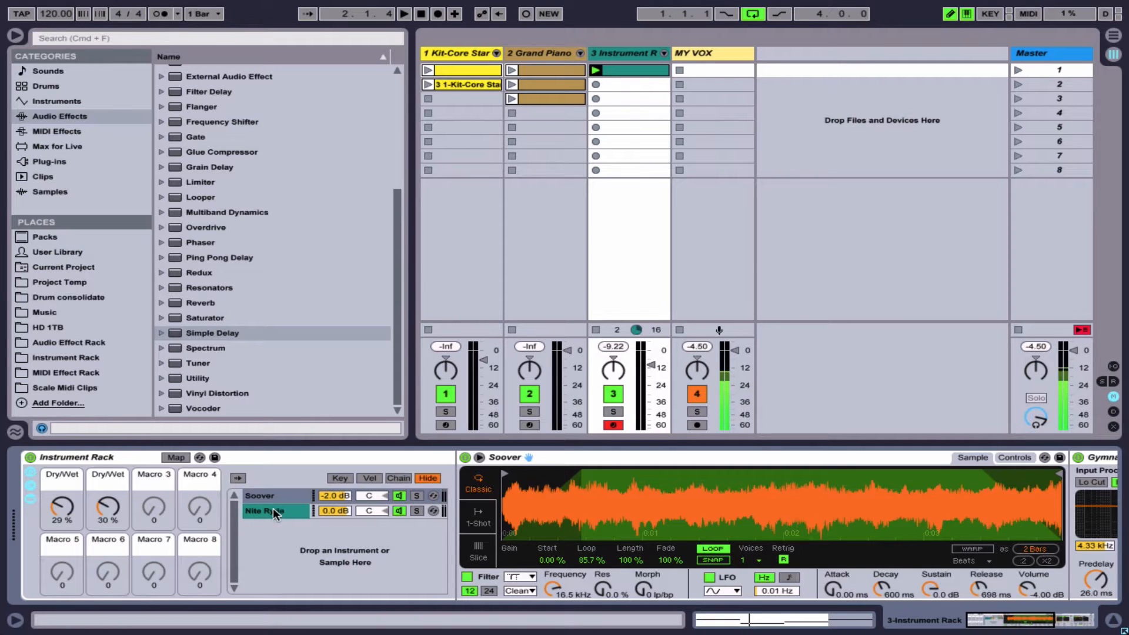
- Select the Nite Ryde chain and review its devices from the Bach 16th arpeggiator through to Simple Delay
left_click(273, 509)
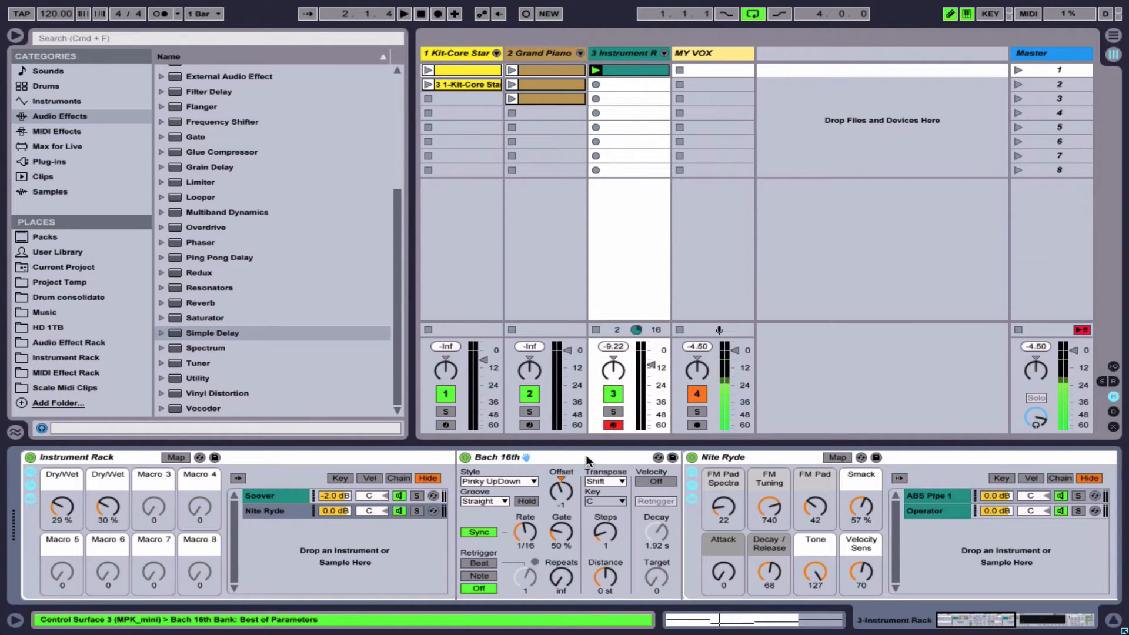
scroll(577, 492, "right", 5)
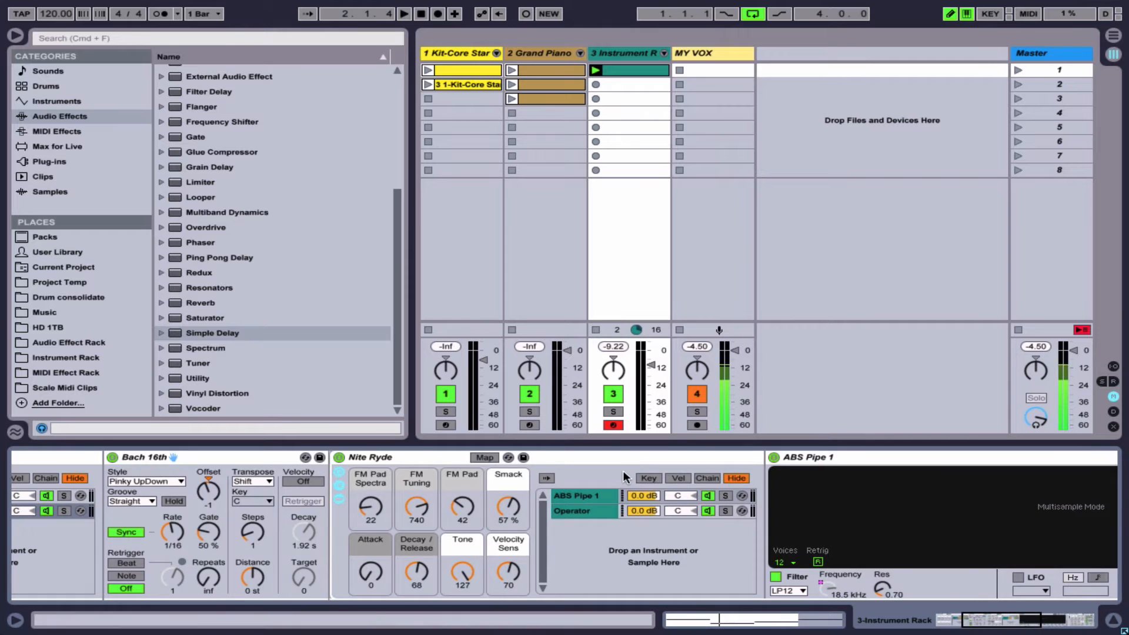
scroll(623, 470, "right", 10)
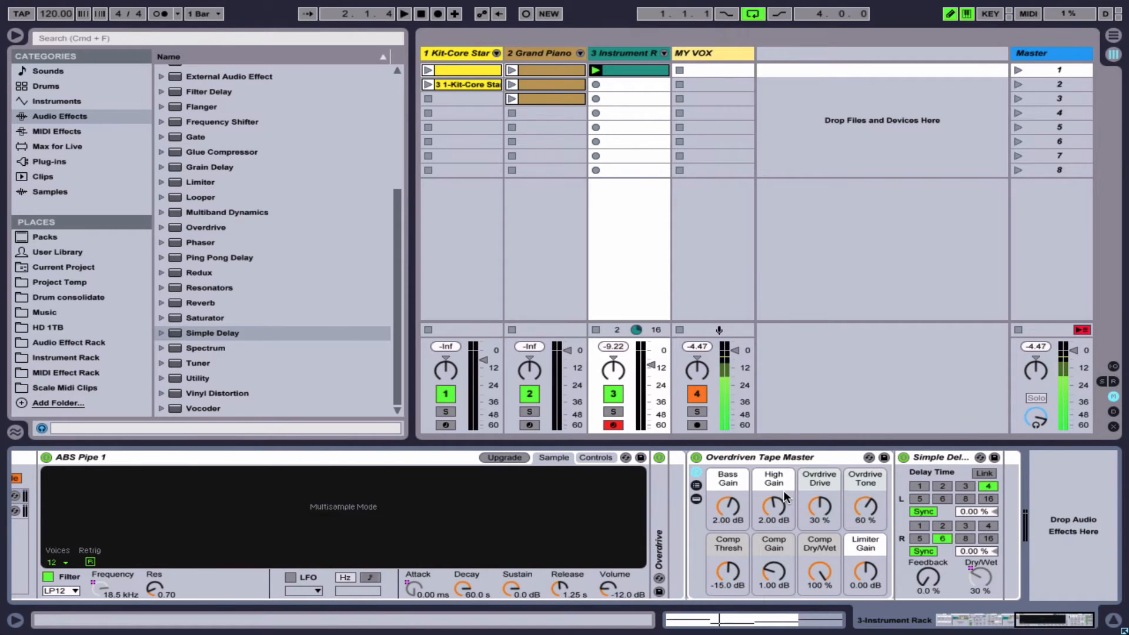
scroll(783, 490, "left", 15)
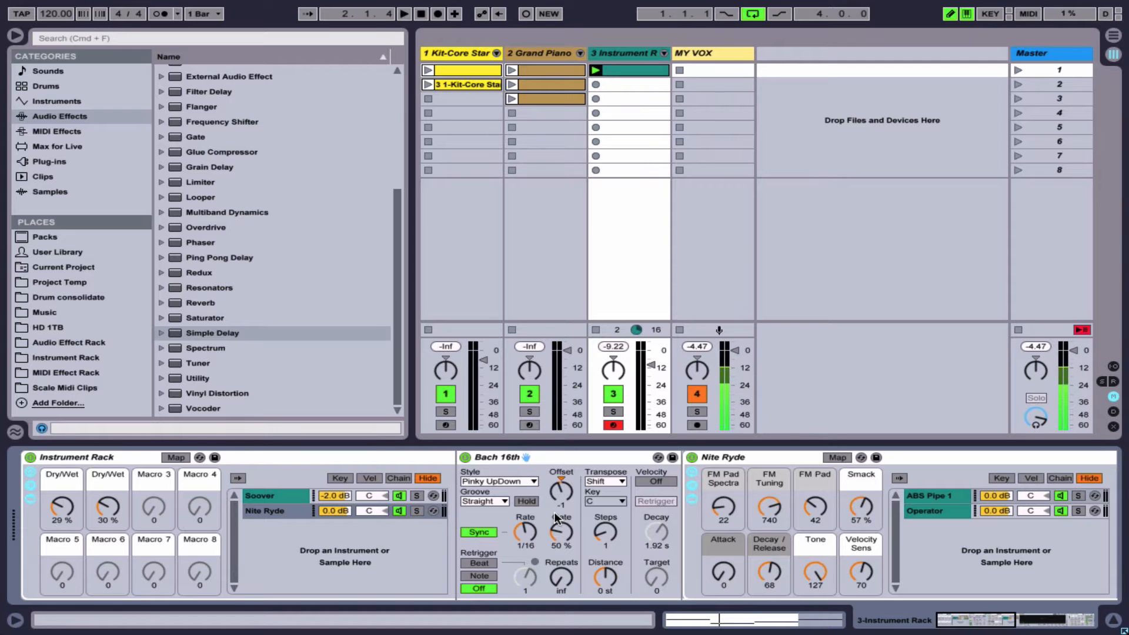
- Select the Grand Piano track and examine its Chord Arp MIDI effect rack and Grand Piano instrument rack
left_click(553, 53)
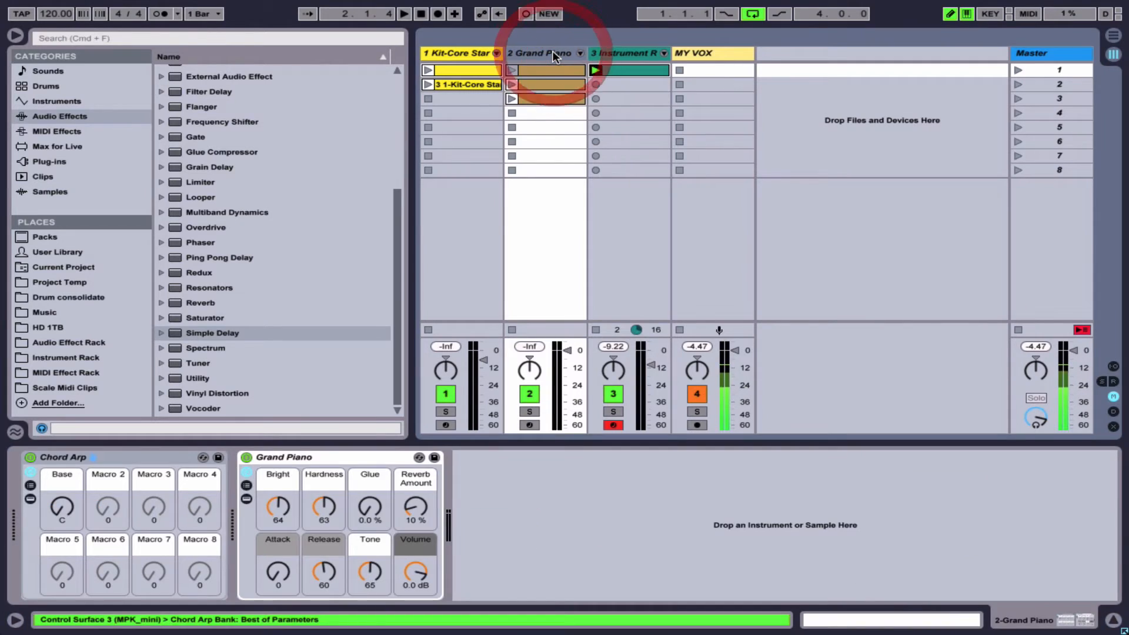
left_click(118, 457)
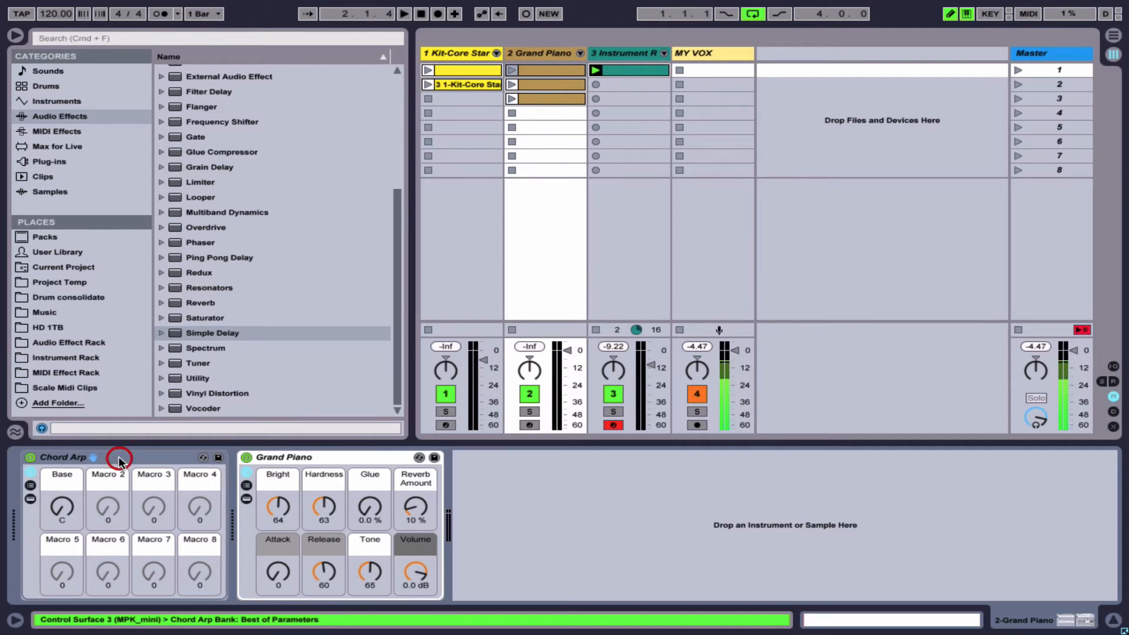
left_click(335, 457)
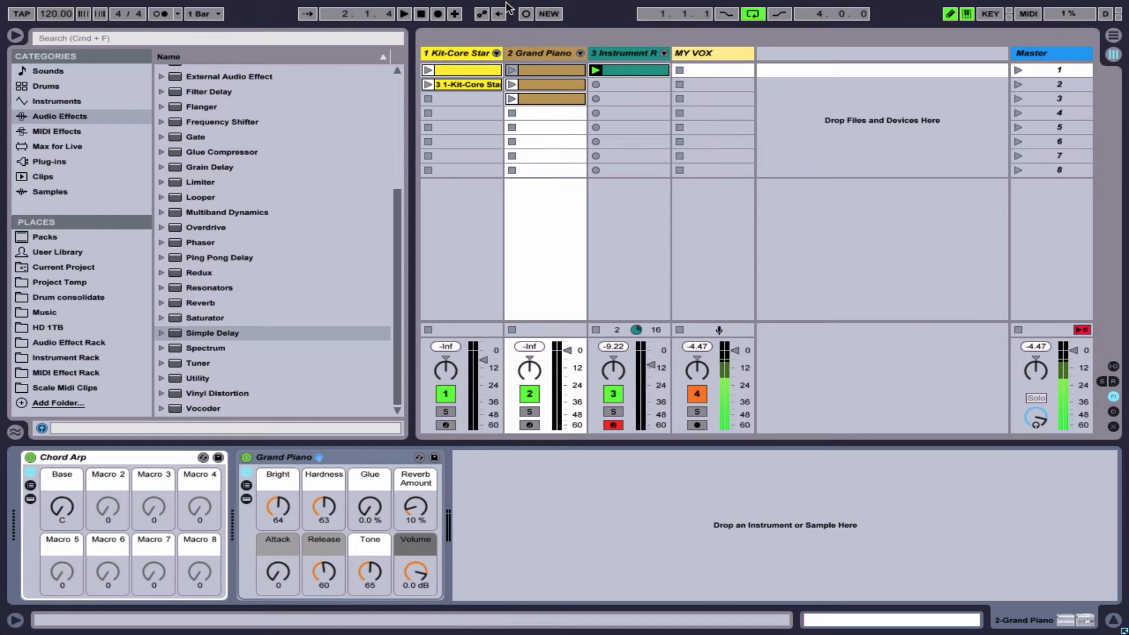
left_click(535, 52)
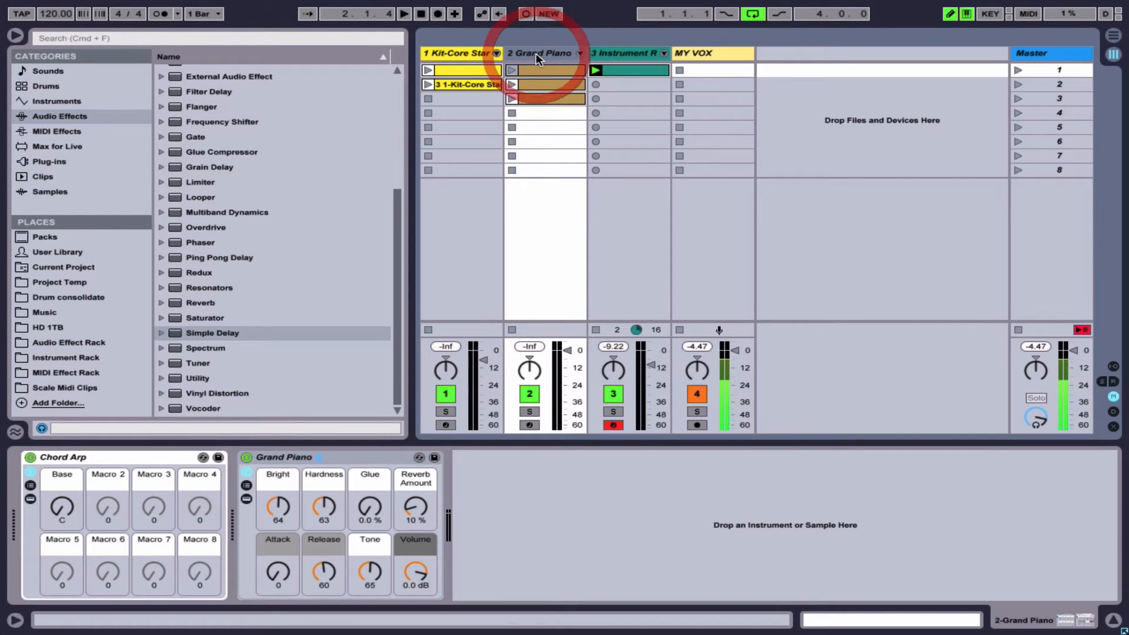
- Return to the third track's Instrument Rack and select its Nite Ryde chain to view that chain's devices
left_click(627, 53)
scroll(270, 579, "left", 7)
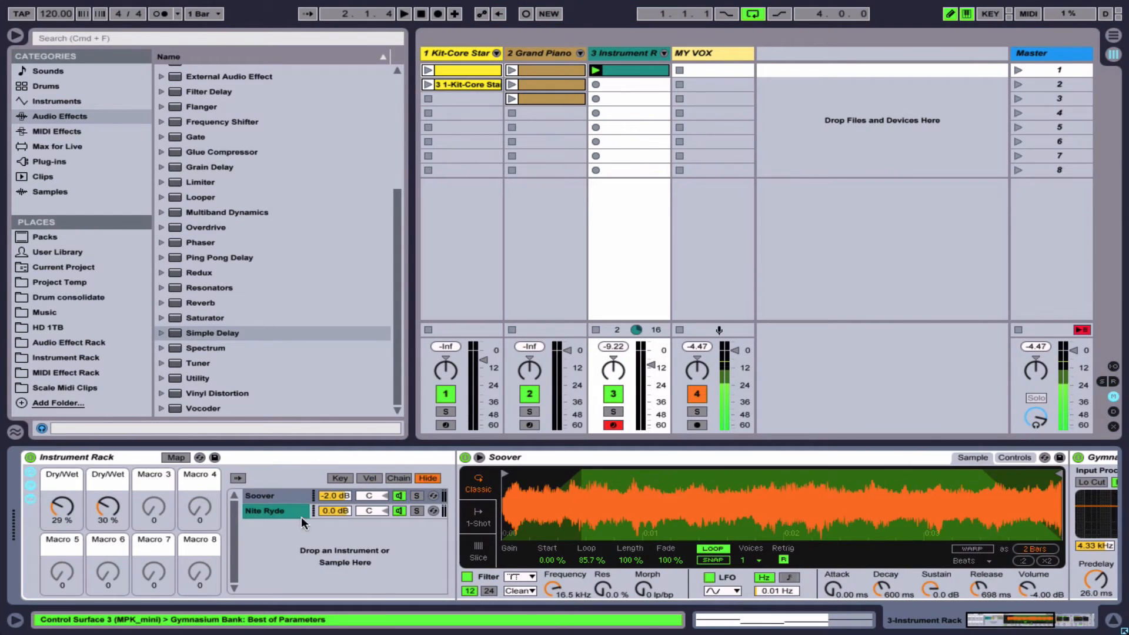
left_click(272, 509)
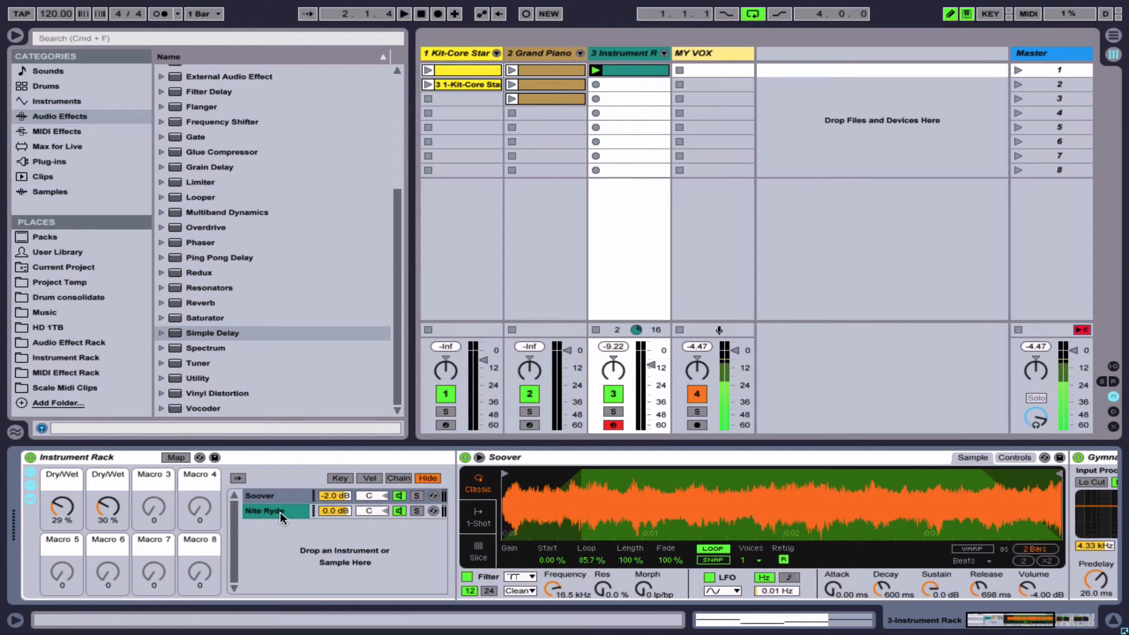
left_click(280, 511)
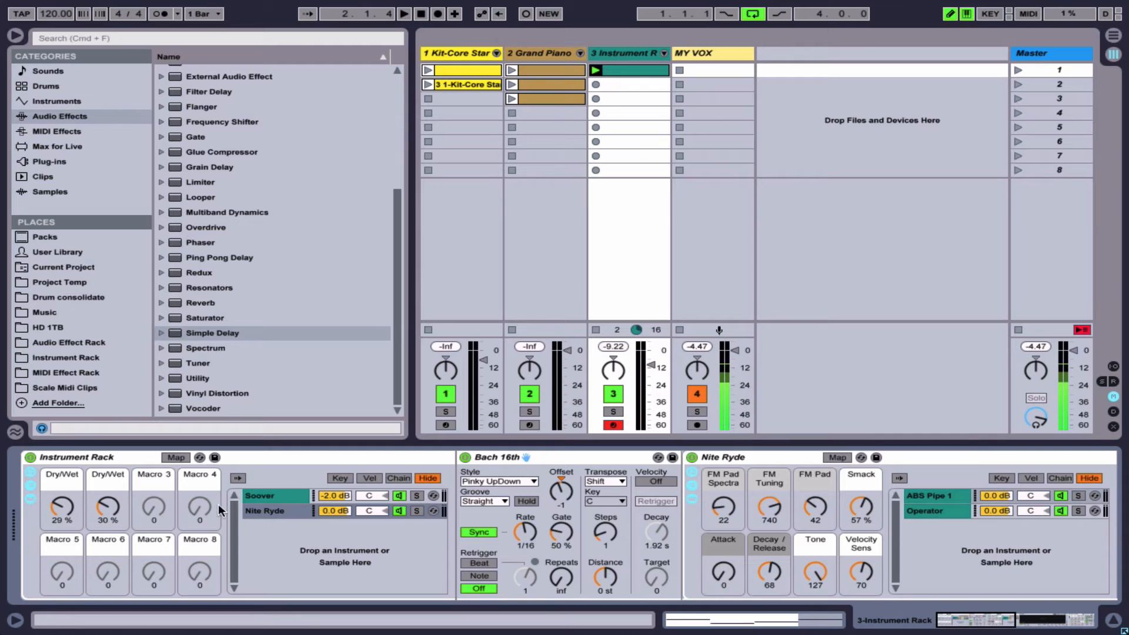
- Toggle the Instrument Rack's macro, chain list and device views, leaving only its macro controls displayed
left_click(29, 481)
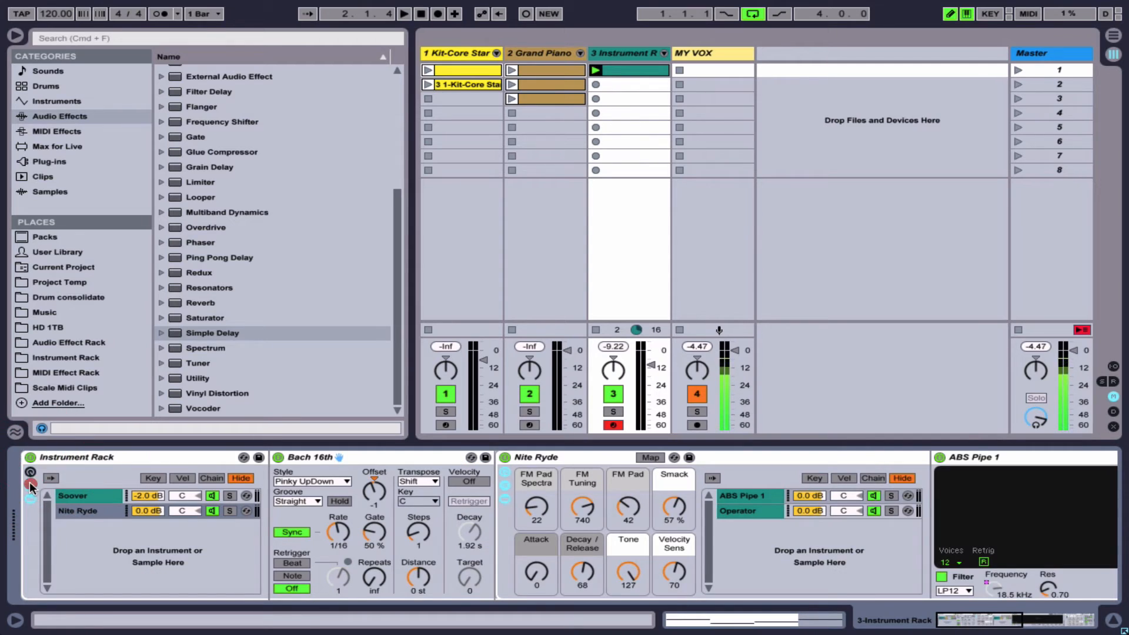
left_click(29, 481)
left_click(31, 497)
left_click(30, 497)
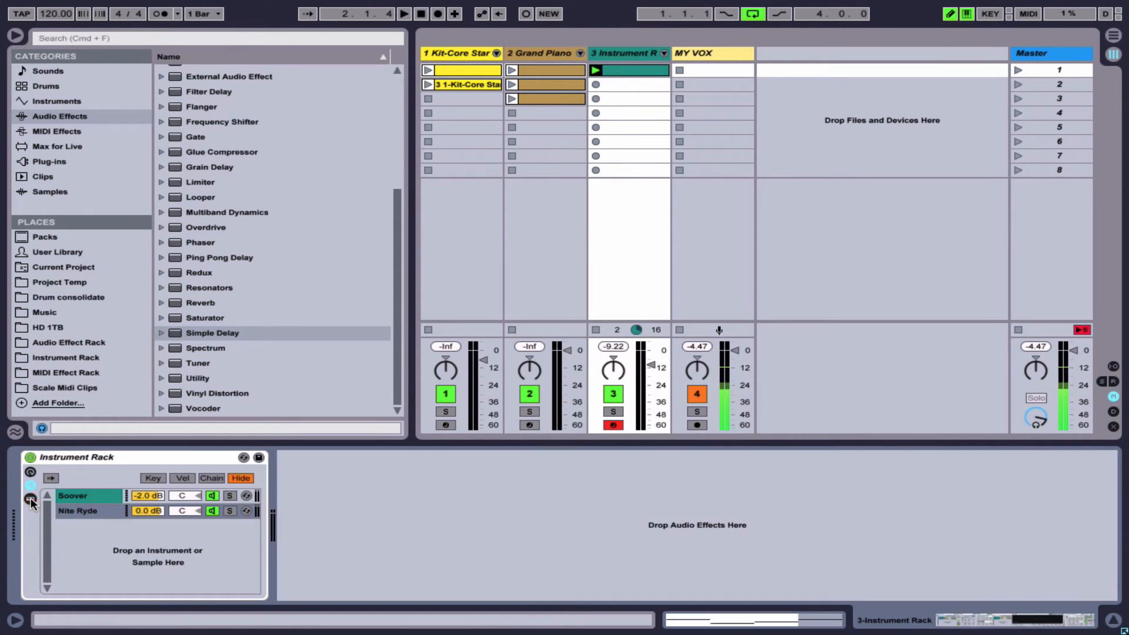
left_click(31, 474)
left_click(30, 485)
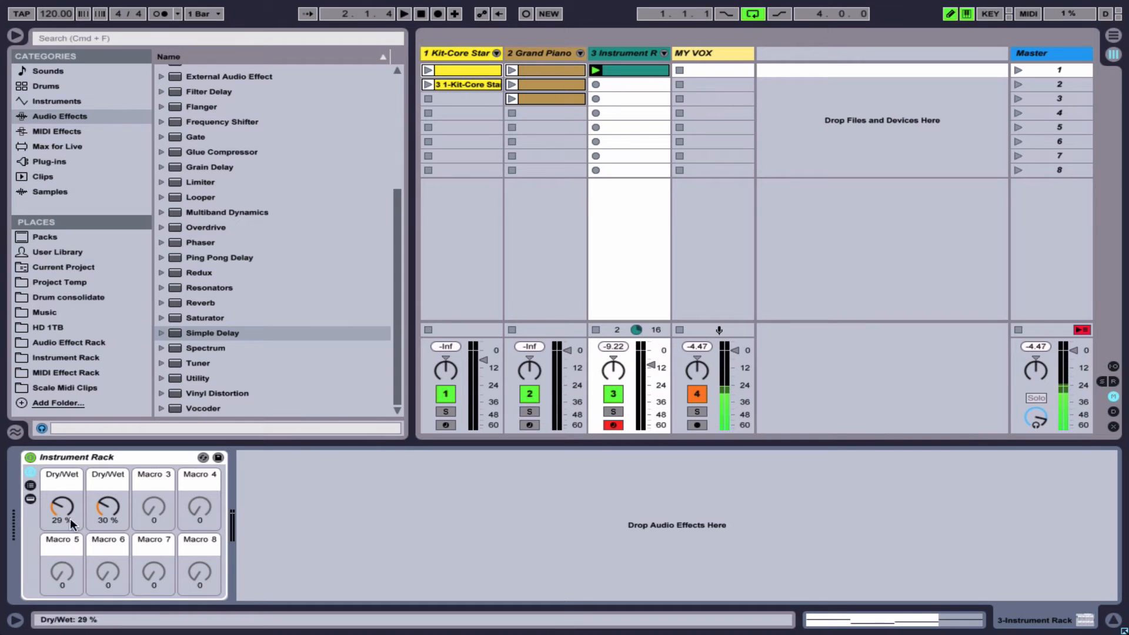
left_click(33, 485)
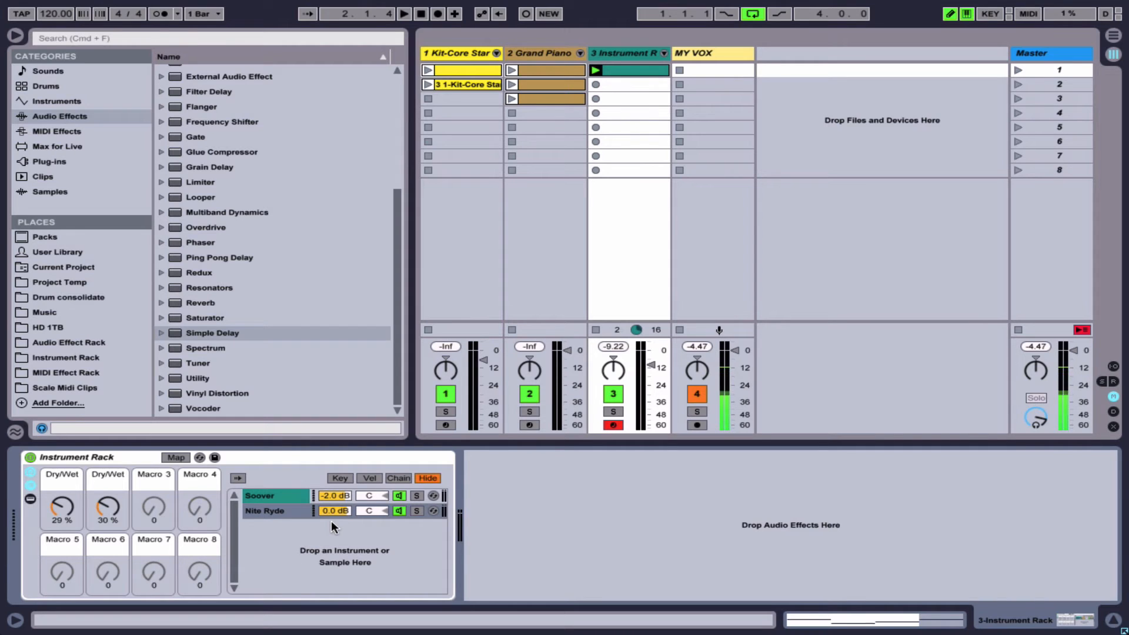
left_click(33, 485)
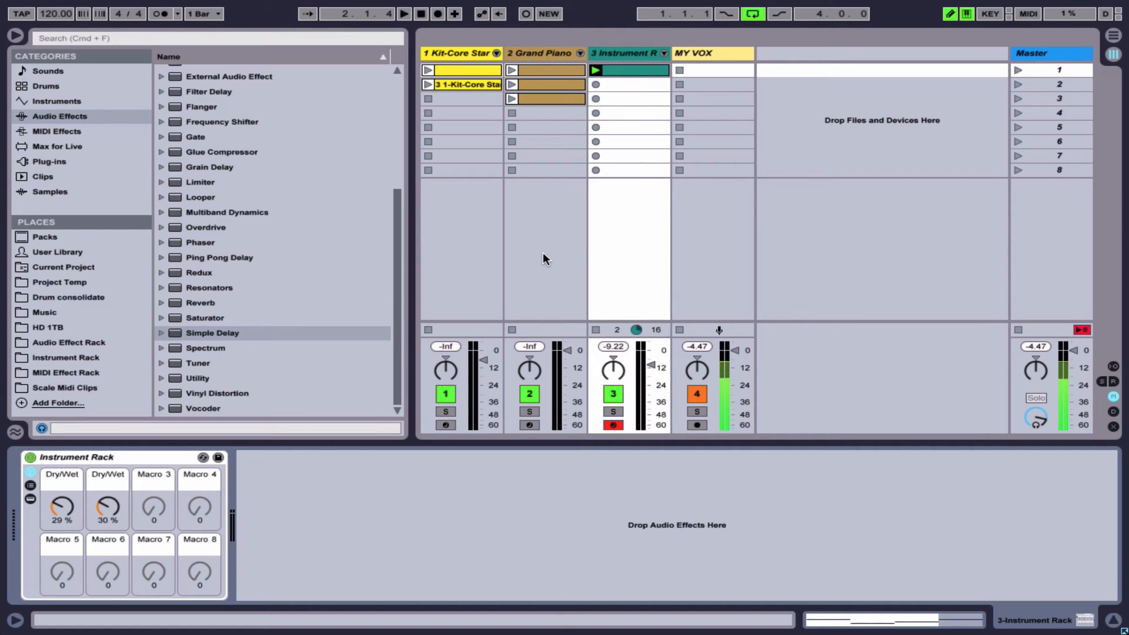
- Show the chain list and devices of the Grand Piano track's instrument rack, and select its Grand Piano chain and Velocity device
left_click(536, 55)
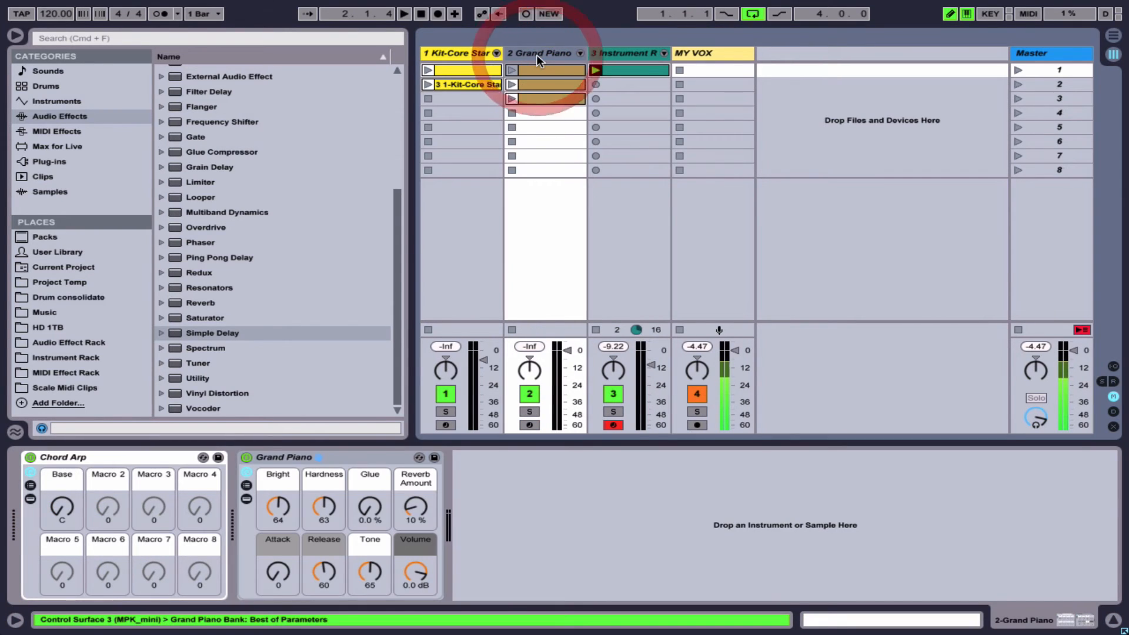
left_click(245, 487)
left_click(246, 498)
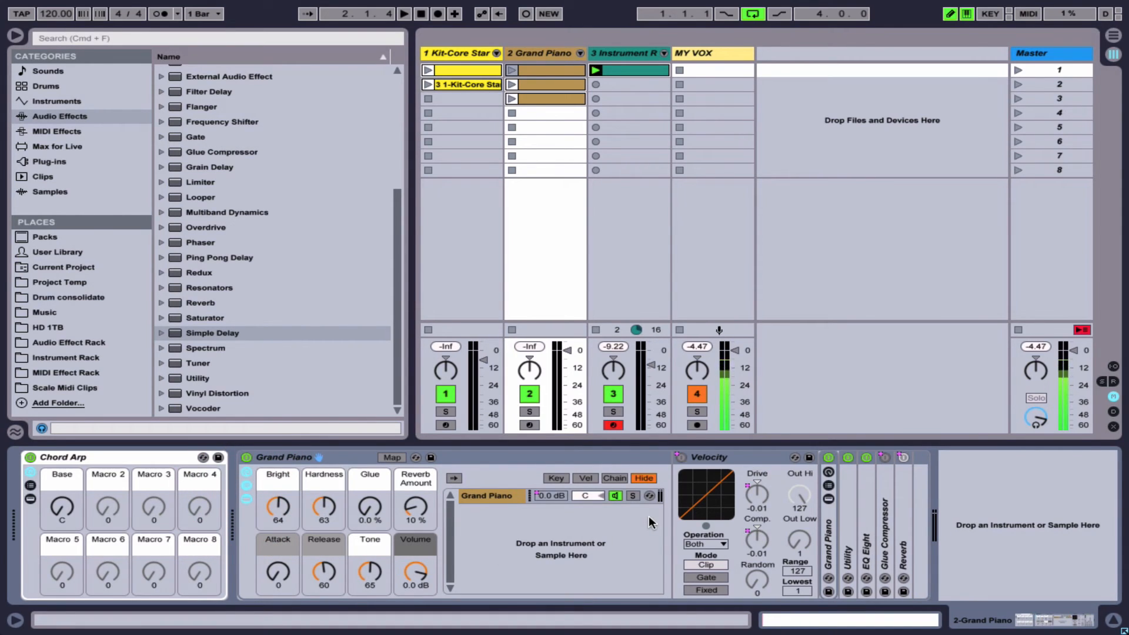
left_click(492, 494)
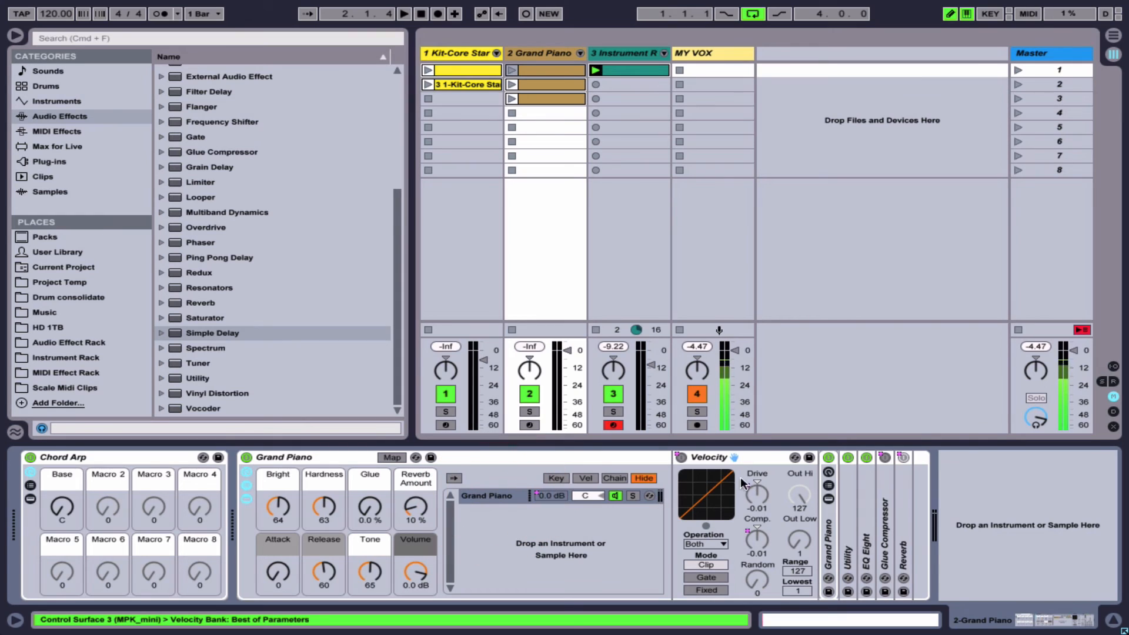
left_click(730, 452)
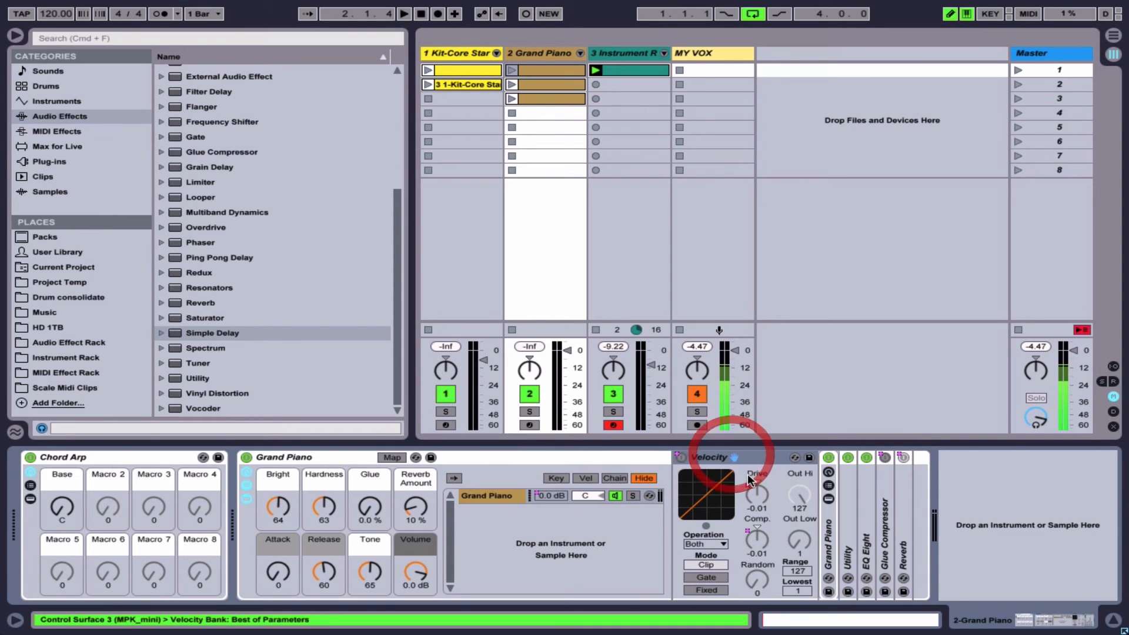
- Expand the chain list, devices and macro controls of the Grand Piano rack nested after the Velocity device
left_click(828, 532)
left_click(828, 485)
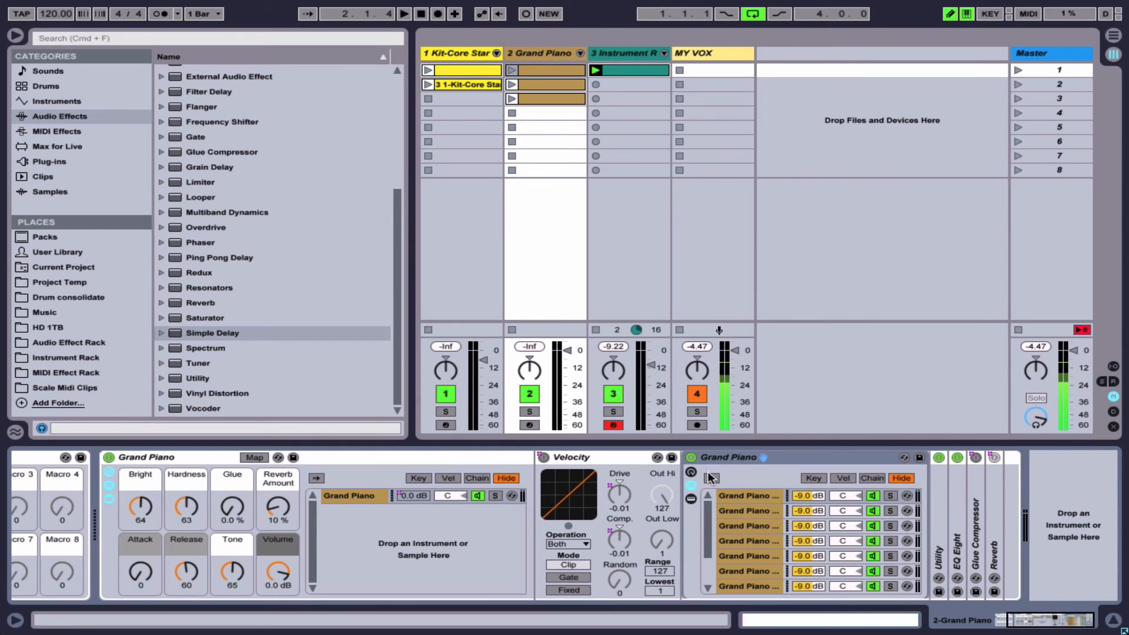
left_click(690, 498)
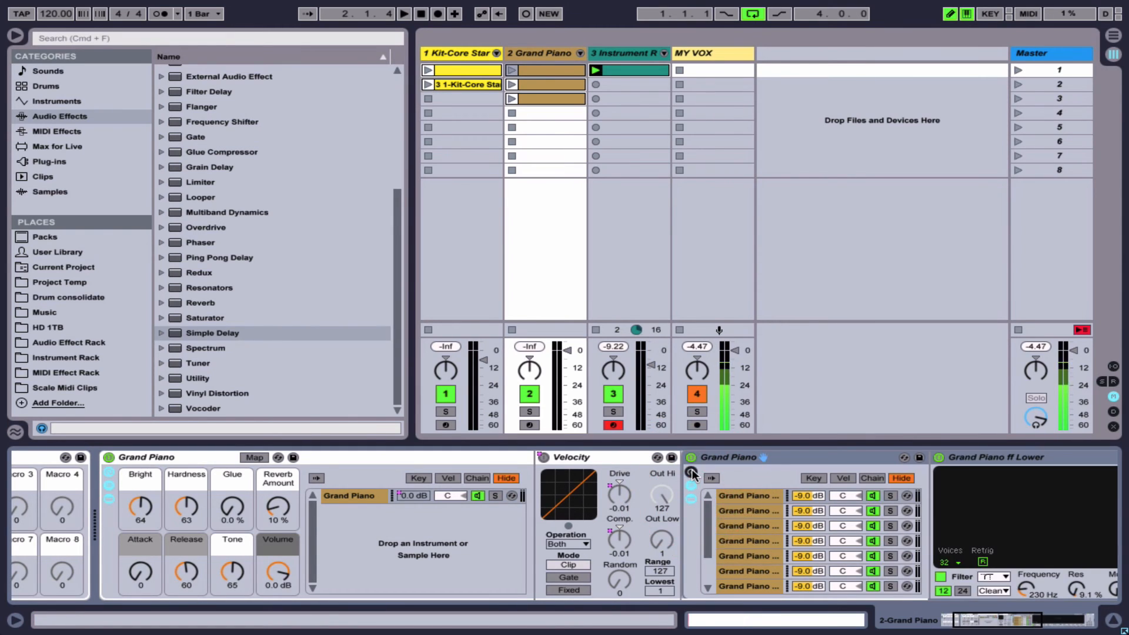
left_click(692, 472)
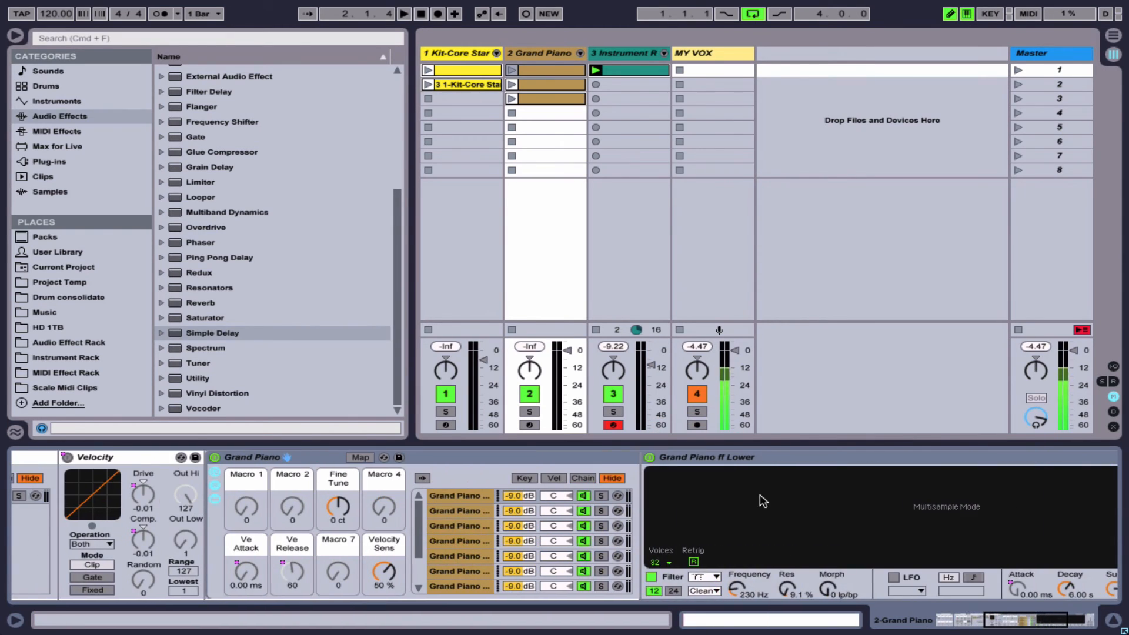
- Browse the first three chains of the nested Grand Piano rack, ending on the Grand Piano ff Lower chain
left_click(461, 497)
left_click(461, 511)
left_click(461, 523)
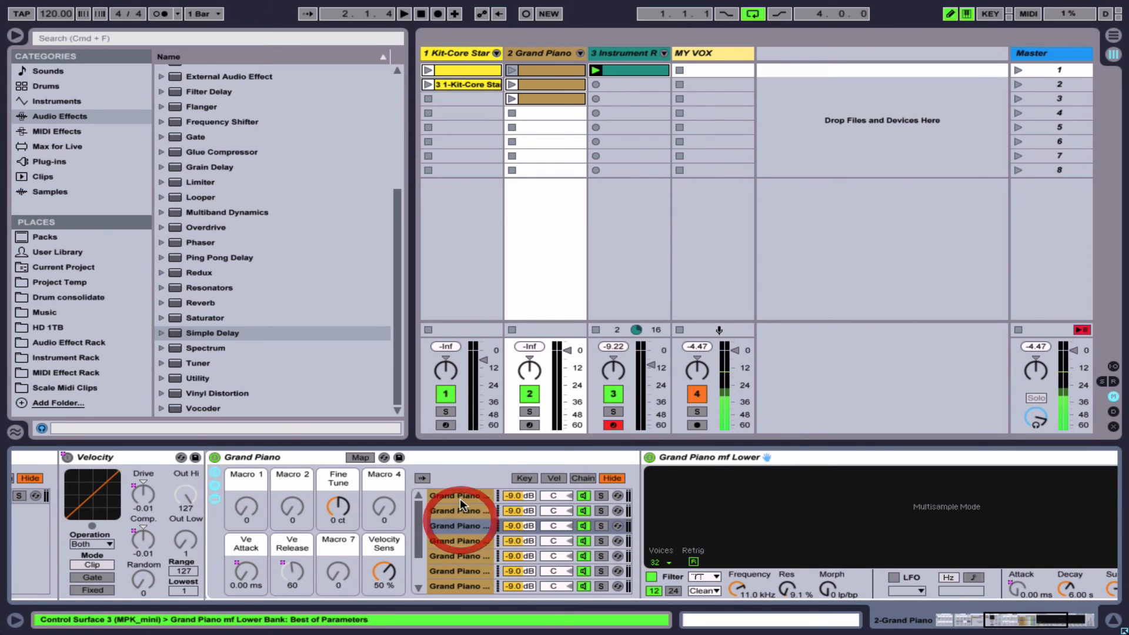
left_click(459, 497)
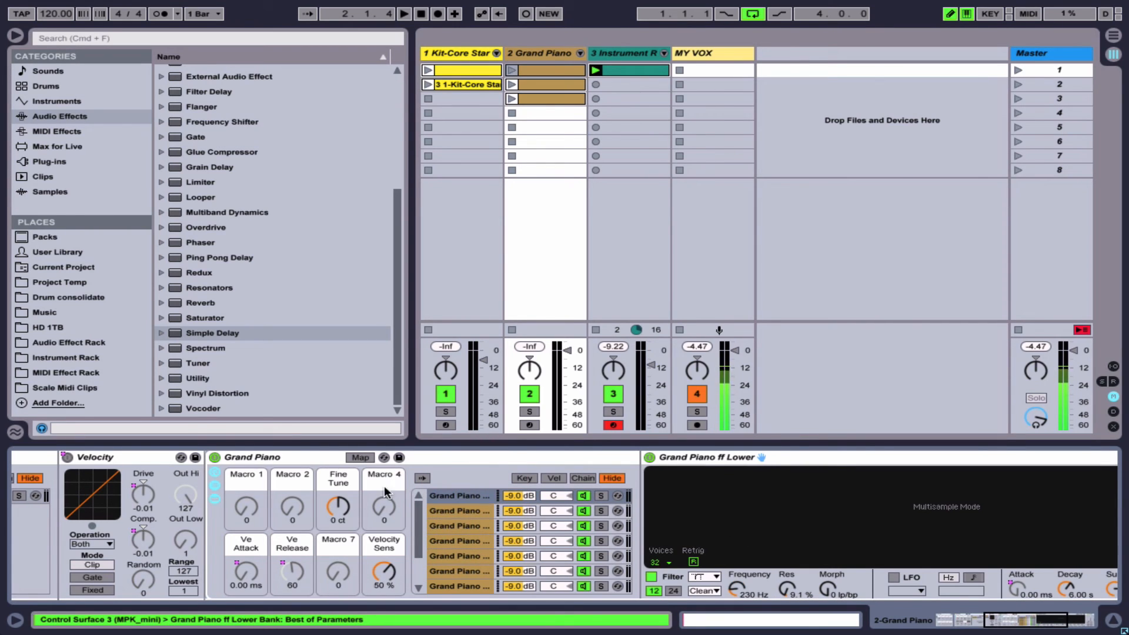
- Collapse the nested Grand Piano rack and return to the outer Grand Piano rack and its macro controls
left_click(214, 472)
left_click(214, 485)
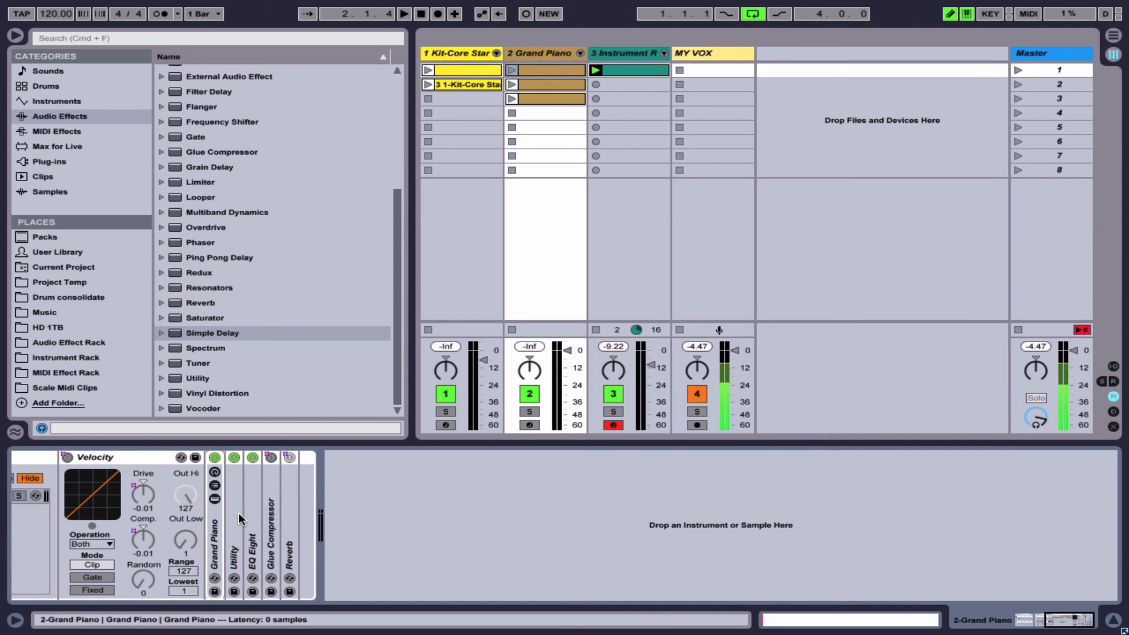
scroll(238, 512, "left", 9)
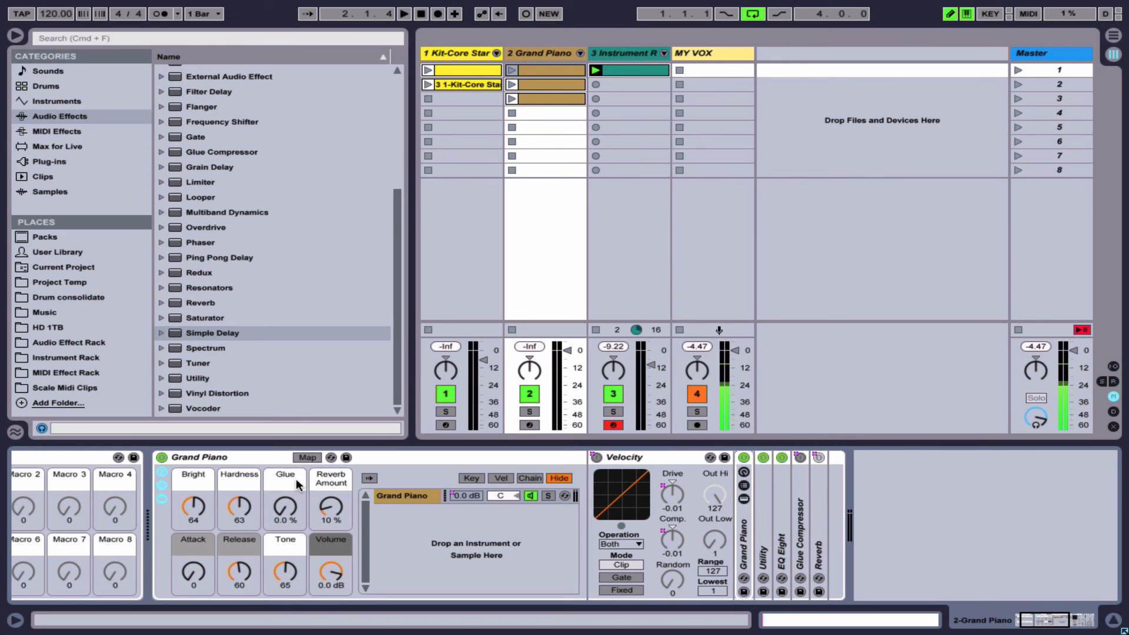
scroll(295, 478, "left", 2)
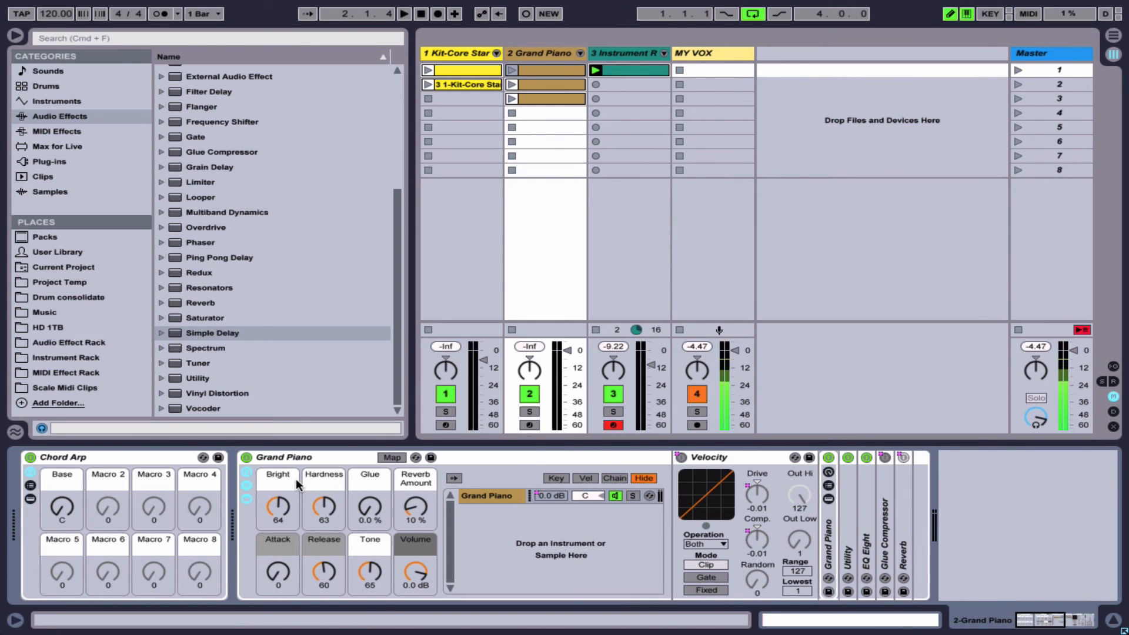